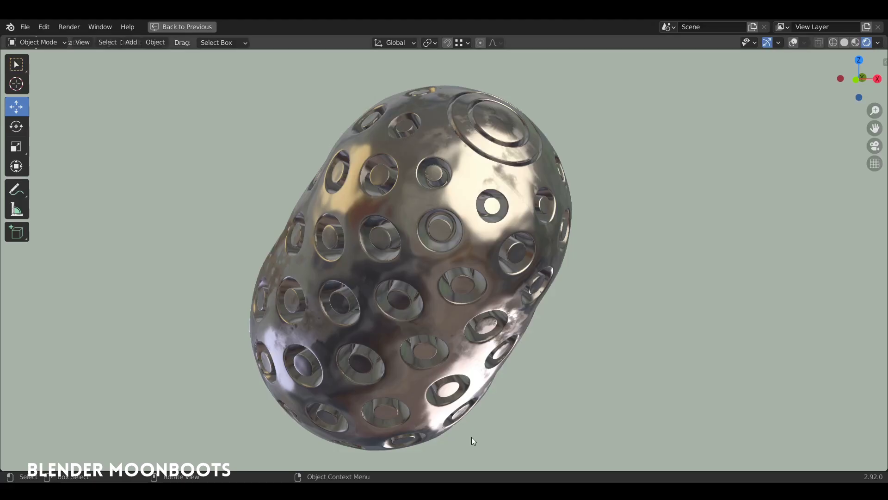
Step: Orbit around the finished metallic moon-boot shell to show its rimmed holes and ring cap
{"action": "mouse_move", "coordinate": [472, 440]}
{"action": "middle_mouse_down"}
{"action": "mouse_move", "coordinate": [408, 336]}
{"action": "mouse_move", "coordinate": [291, 323]}
{"action": "mouse_move", "coordinate": [424, 324]}
{"action": "mouse_move", "coordinate": [75, 346]}
{"action": "mouse_move", "coordinate": [113, 333]}
{"action": "mouse_move", "coordinate": [88, 357]}
{"action": "middle_mouse_up"}
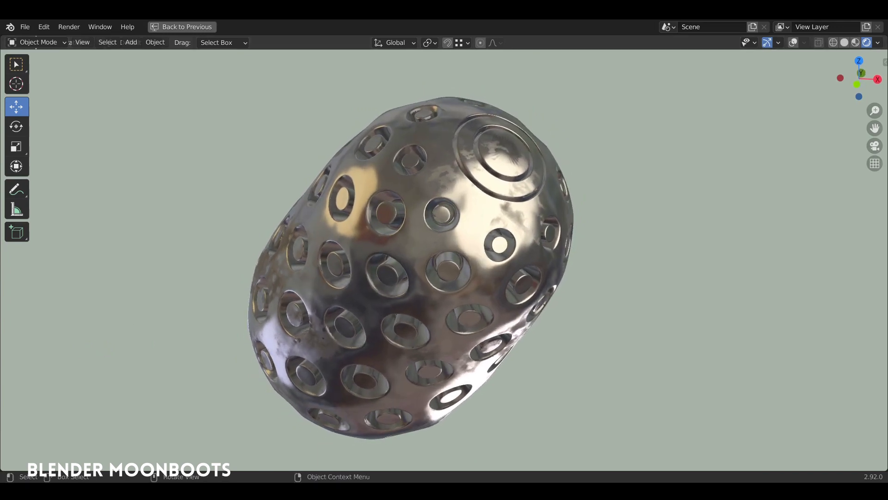
Step: Add a front-viewed UV sphere with 16 segments and 8 rings, framed and in Edit Mode
{"action": "key", "text": "shift+a"}
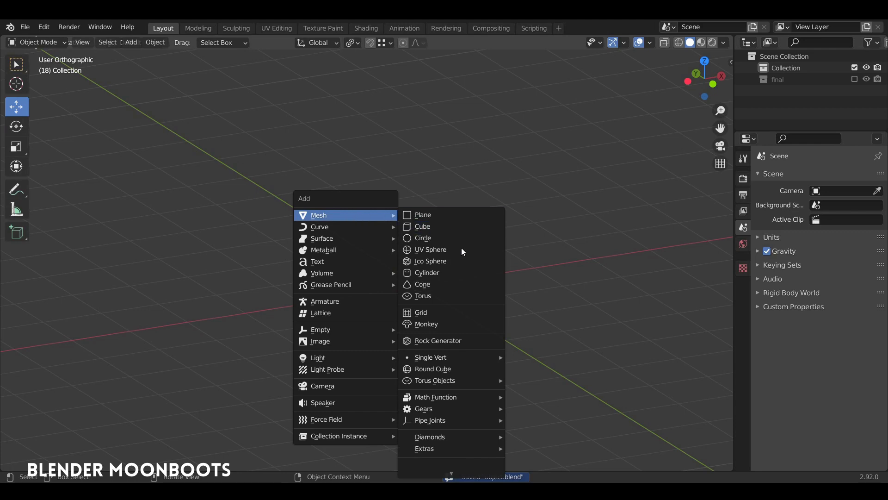
{"action": "left_click", "coordinate": [445, 249]}
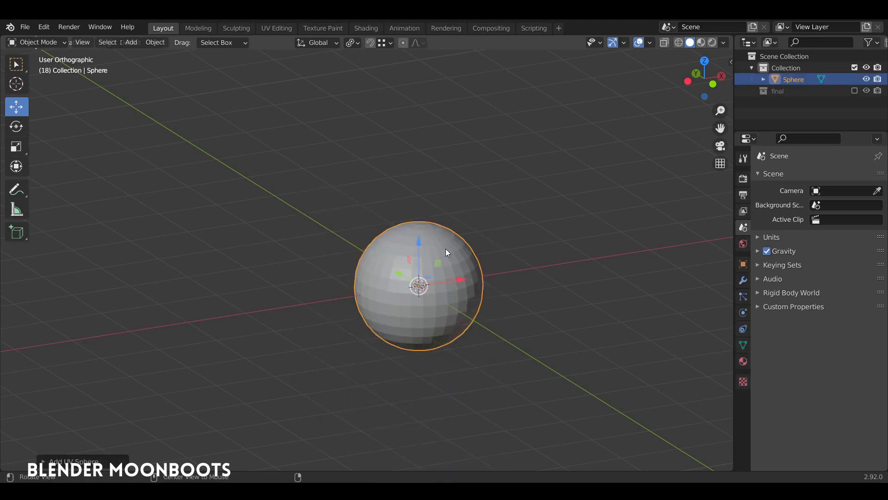
{"action": "scroll", "coordinate": [427, 263], "scroll_direction": "up", "scroll_amount": 2}
{"action": "key", "text": "KP_1"}
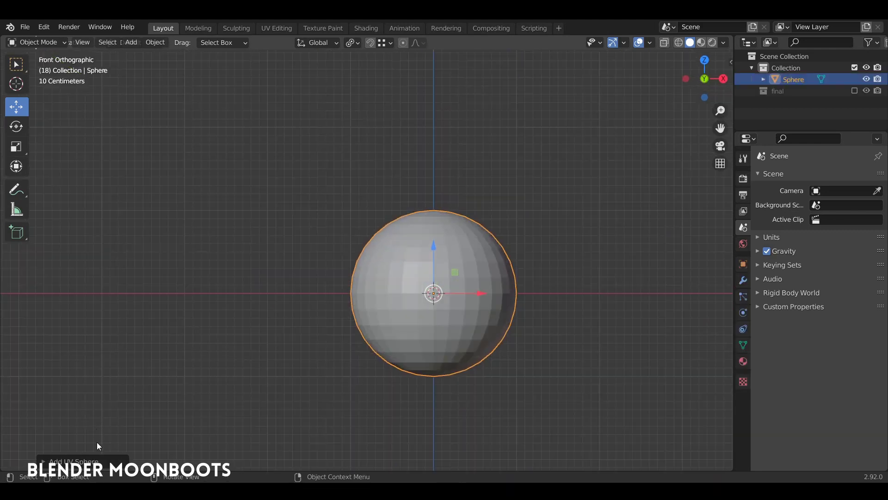
{"action": "left_click", "coordinate": [92, 460]}
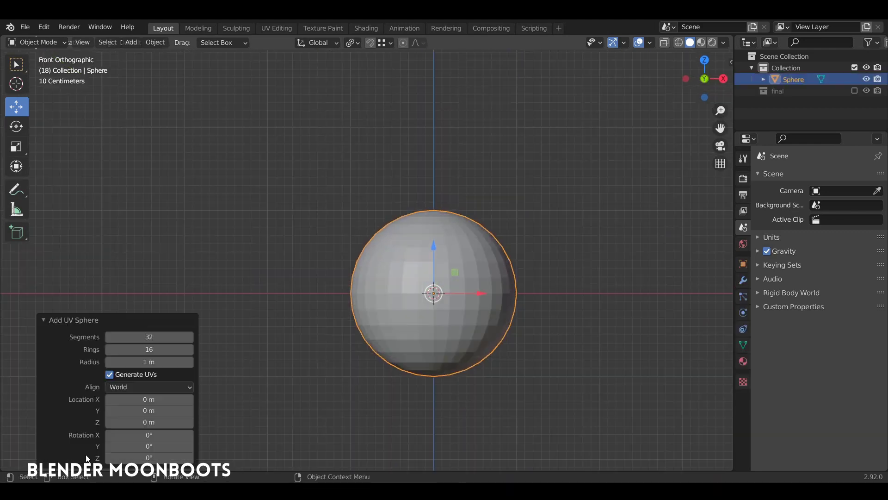
{"action": "left_click", "coordinate": [157, 336]}
{"action": "key", "text": "Tab"}
{"action": "type", "text": "8"}
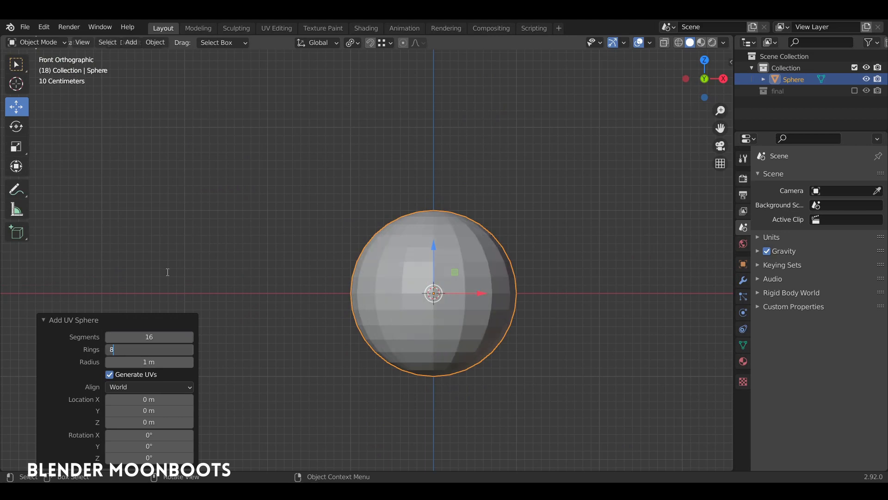
{"action": "key", "text": "Return"}
{"action": "key", "text": "KP_Decimal"}
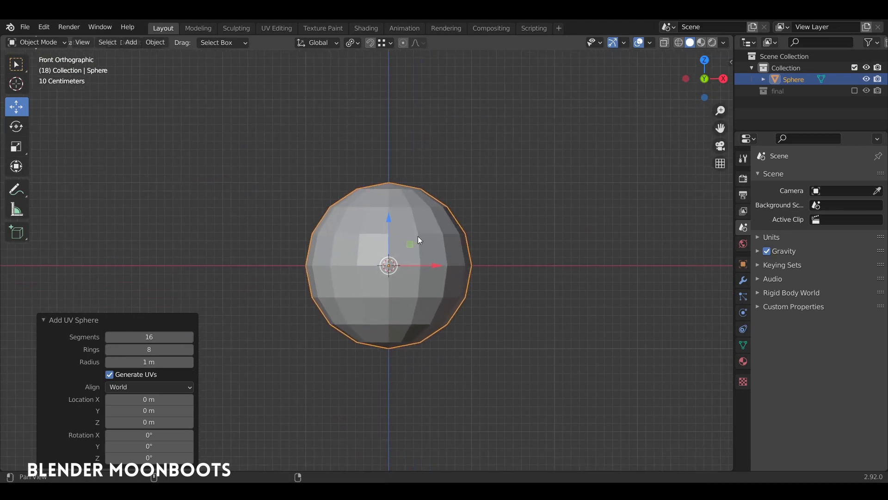
{"action": "key", "text": "Tab"}
{"action": "key", "text": "KP_Decimal"}
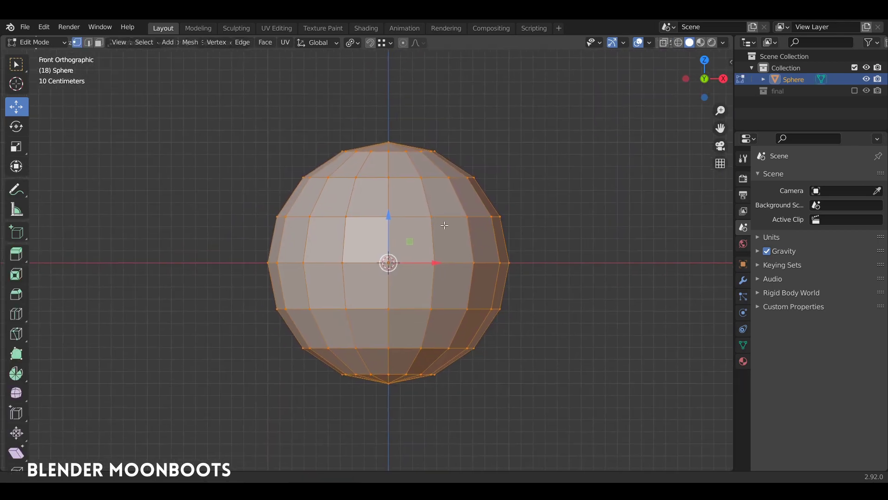
Step: With X-ray on, bevel the equator loop into a narrow 0.0519 m band
{"action": "key", "text": "alt+z"}
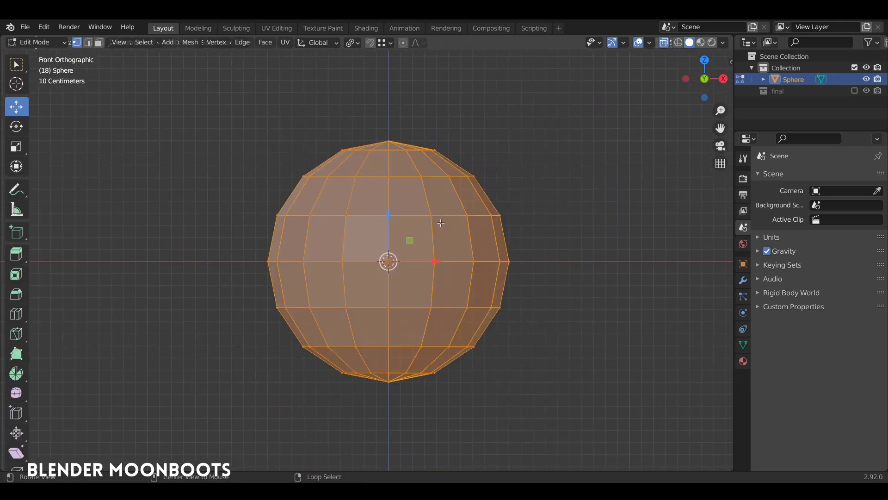
{"action": "left_click", "coordinate": [410, 261], "text": "alt"}
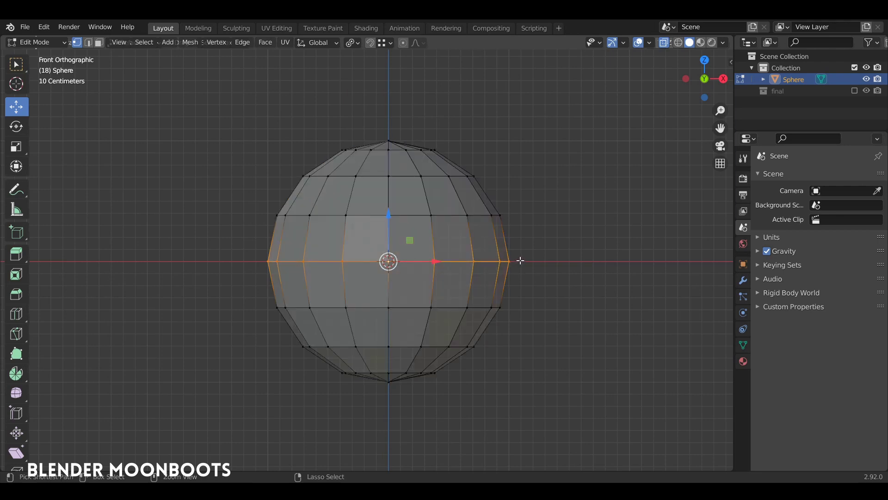
{"action": "key", "text": "ctrl+b"}
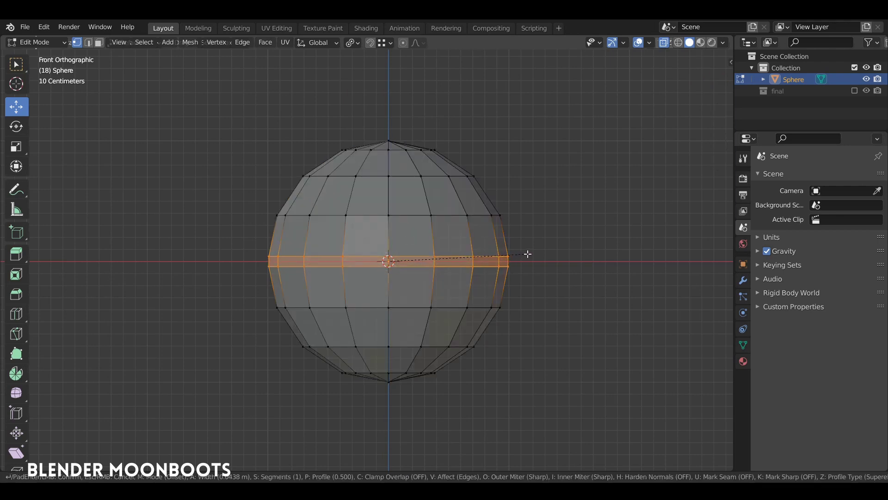
{"action": "left_click", "coordinate": [528, 253]}
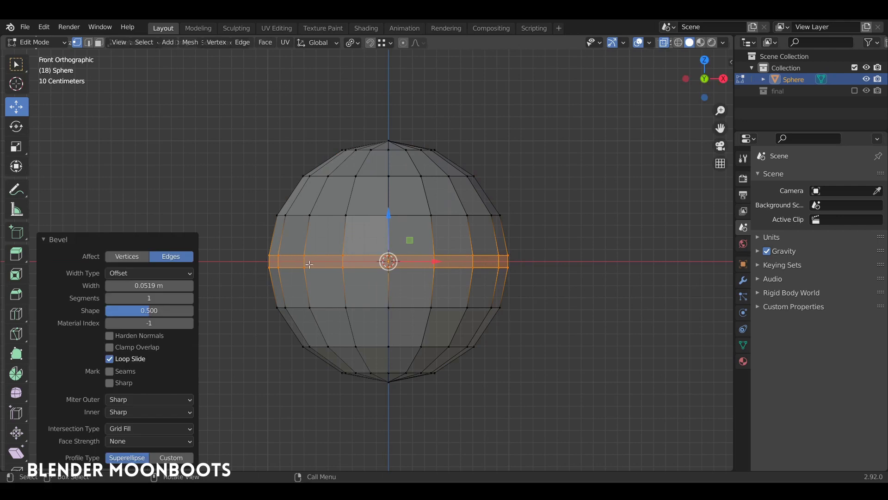
Step: Clear the selection and box-select the lower half of the sphere
{"action": "key", "text": "alt+a"}
{"action": "key", "text": "b"}
{"action": "left_click_drag", "start_coordinate": [588, 398], "coordinate": [234, 259]}
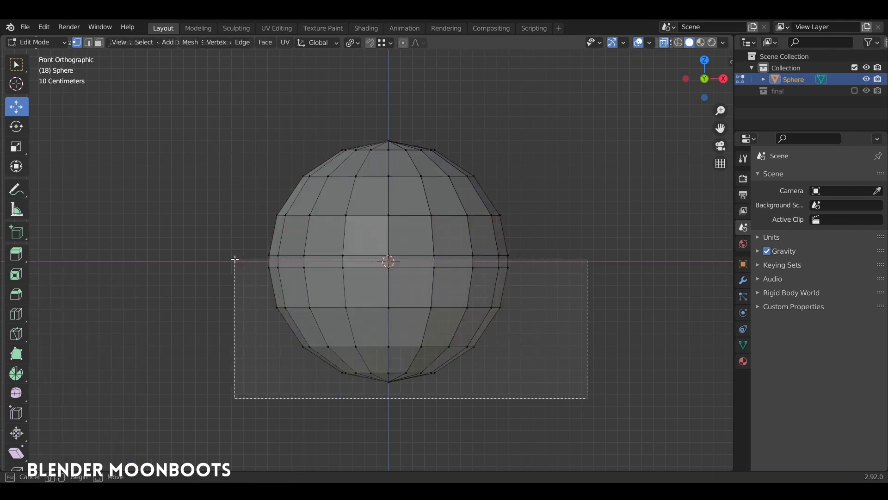
Step: Lower the sphere's bottom half 1.5509 m along Z into a capsule
{"action": "scroll", "coordinate": [235, 259], "scroll_direction": "down", "scroll_amount": 4}
{"action": "key", "text": "g"}
{"action": "key", "text": "z"}
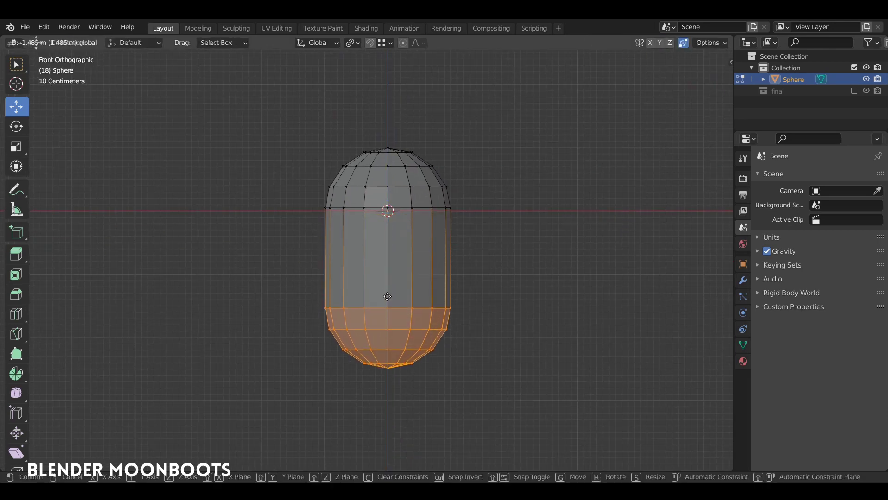
{"action": "left_click", "coordinate": [388, 300]}
Step: Add three centred loop cuts around the capsule's middle, then turn X-ray off
{"action": "key", "text": "ctrl+r"}
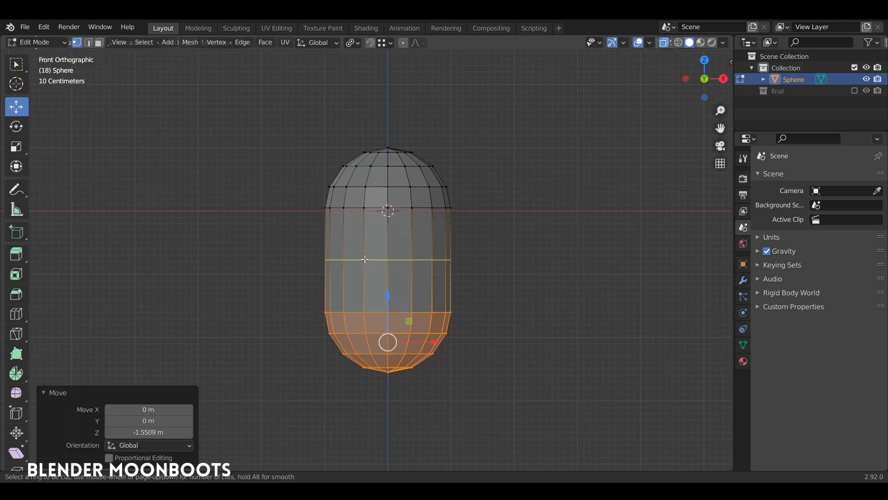
{"action": "scroll", "coordinate": [365, 259], "scroll_direction": "up", "scroll_amount": 1}
{"action": "scroll", "coordinate": [365, 259], "scroll_direction": "up", "scroll_amount": 1}
{"action": "left_click", "coordinate": [365, 259]}
{"action": "right_click", "coordinate": [364, 258]}
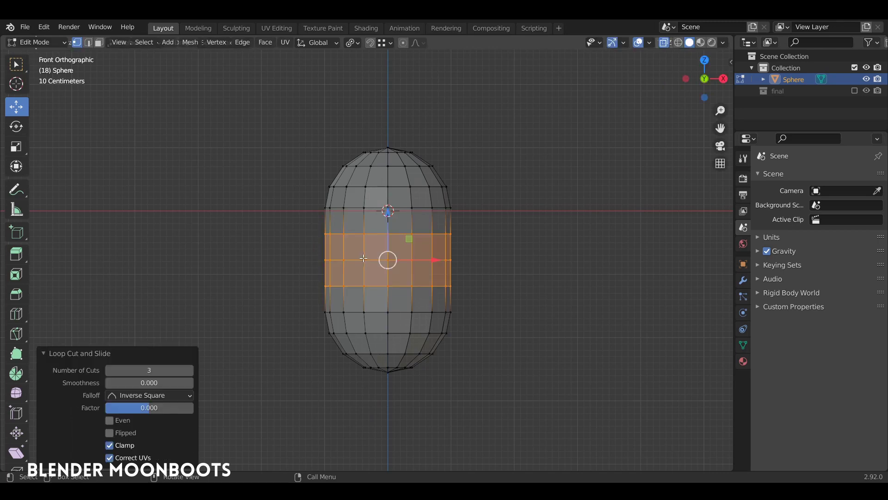
{"action": "scroll", "coordinate": [374, 280], "scroll_direction": "up", "scroll_amount": 3}
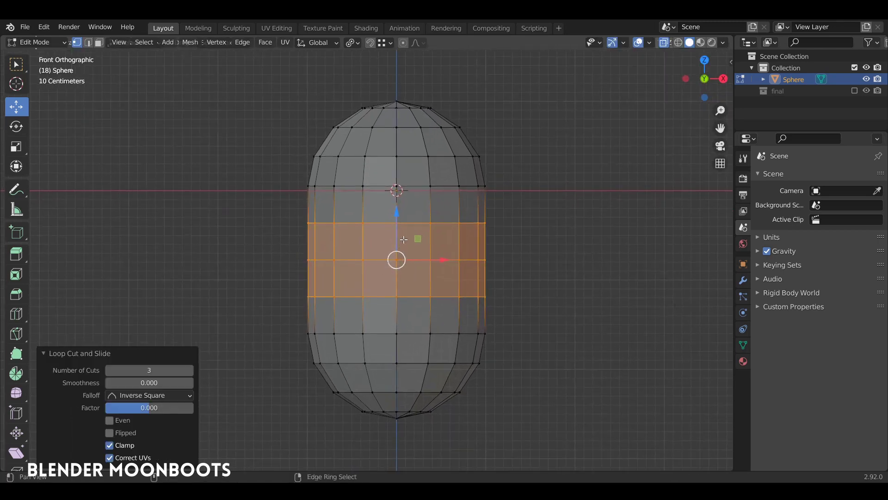
{"action": "key", "text": "a"}
{"action": "key", "text": "alt+a"}
{"action": "mouse_move", "coordinate": [434, 236]}
{"action": "middle_mouse_down"}
{"action": "mouse_move", "coordinate": [411, 265]}
{"action": "mouse_move", "coordinate": [426, 252]}
{"action": "middle_mouse_up"}
{"action": "key", "text": "alt+z"}
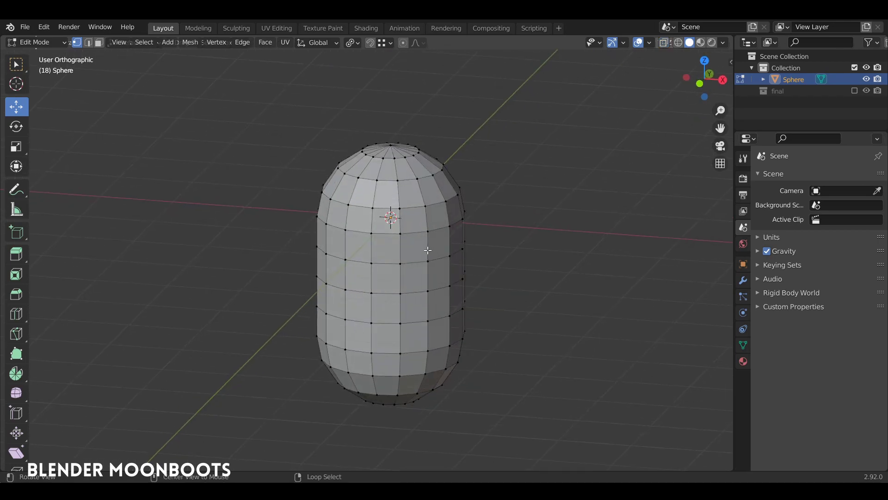
Step: Un-Subdivide the whole capsule mesh with 1 iteration into diamond-shaped faces
{"action": "key", "text": "a"}
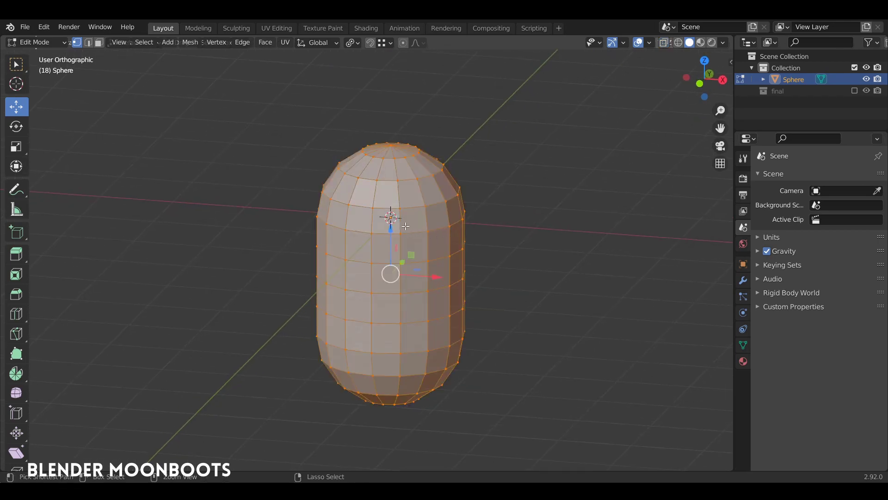
{"action": "key", "text": "ctrl+e"}
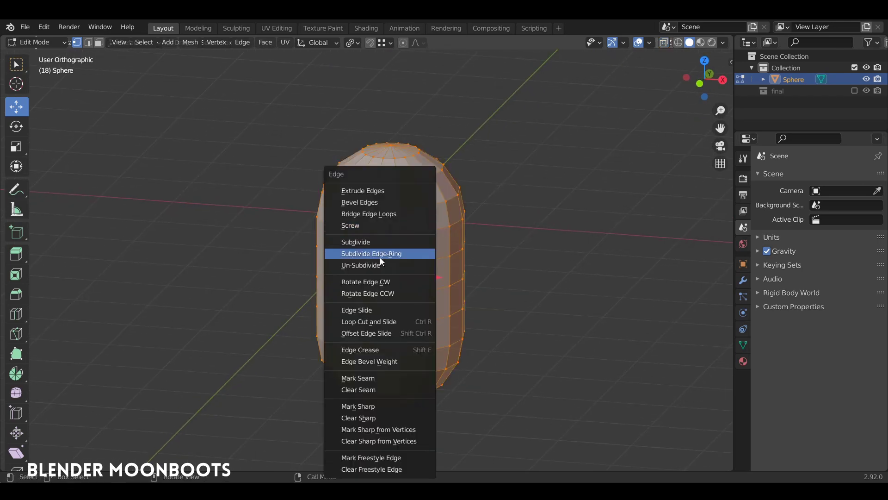
{"action": "left_click", "coordinate": [378, 263]}
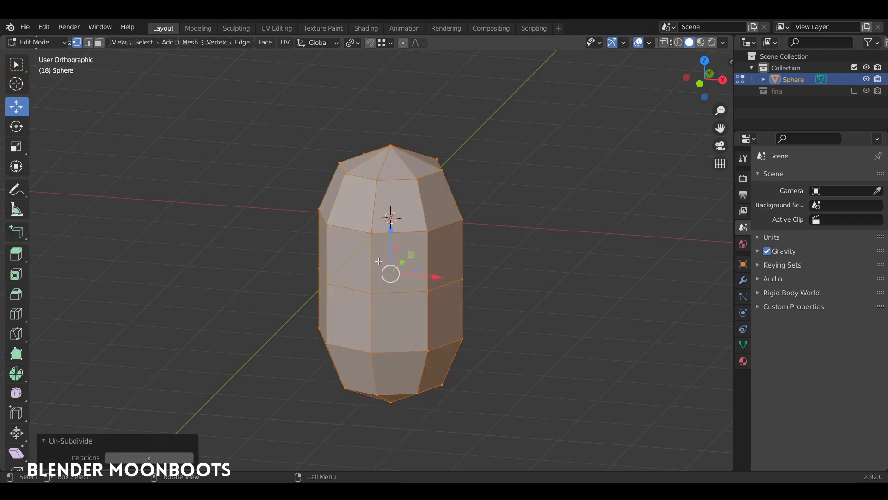
{"action": "left_click", "coordinate": [109, 458]}
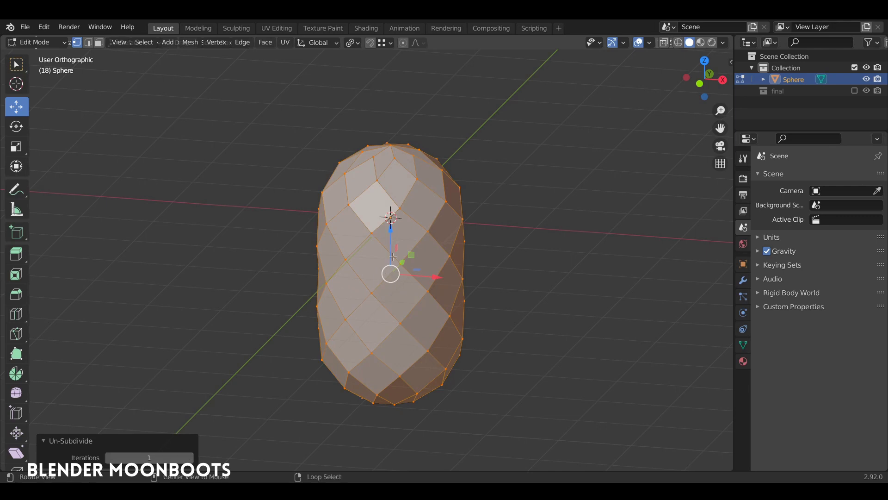
Step: Delete the single top vertex to open a hole in the shell
{"action": "middle_click_drag", "start_coordinate": [407, 195], "coordinate": [436, 188]}
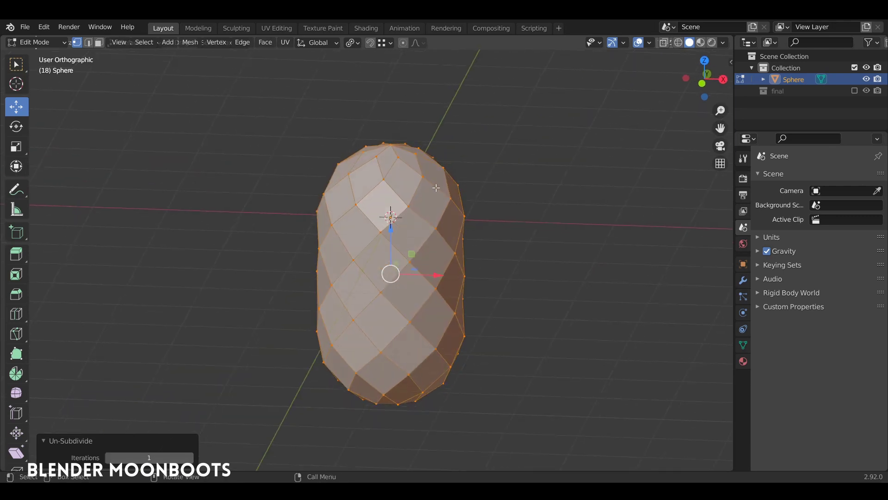
{"action": "mouse_move", "coordinate": [435, 232]}
{"action": "middle_mouse_down"}
{"action": "mouse_move", "coordinate": [406, 226]}
{"action": "mouse_move", "coordinate": [391, 175]}
{"action": "mouse_move", "coordinate": [422, 184]}
{"action": "mouse_move", "coordinate": [427, 177]}
{"action": "middle_mouse_up"}
{"action": "left_click", "coordinate": [391, 175]}
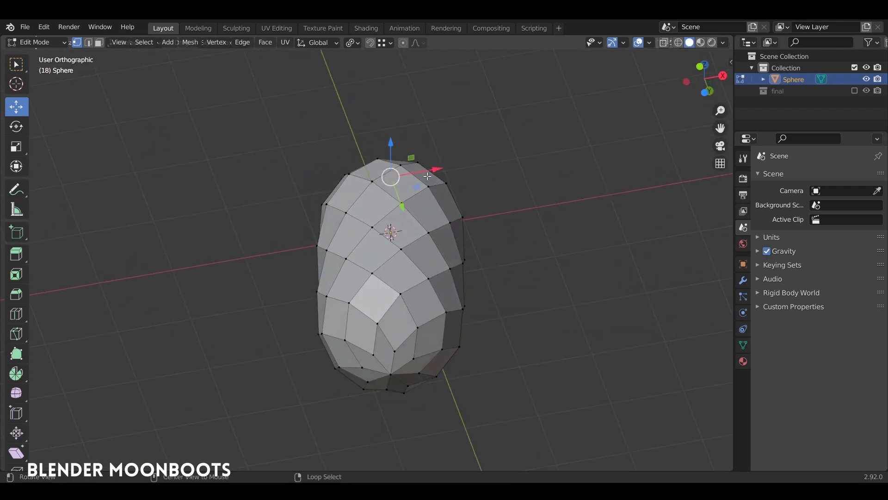
{"action": "mouse_move", "coordinate": [391, 368]}
{"action": "middle_mouse_down"}
{"action": "mouse_move", "coordinate": [417, 292]}
{"action": "mouse_move", "coordinate": [412, 269]}
{"action": "middle_mouse_up"}
{"action": "key", "text": "x"}
{"action": "left_click", "coordinate": [411, 268]}
Step: In Object Mode, raise the shell 0.96387 m along Z onto the grid floor
{"action": "key", "text": "Tab"}
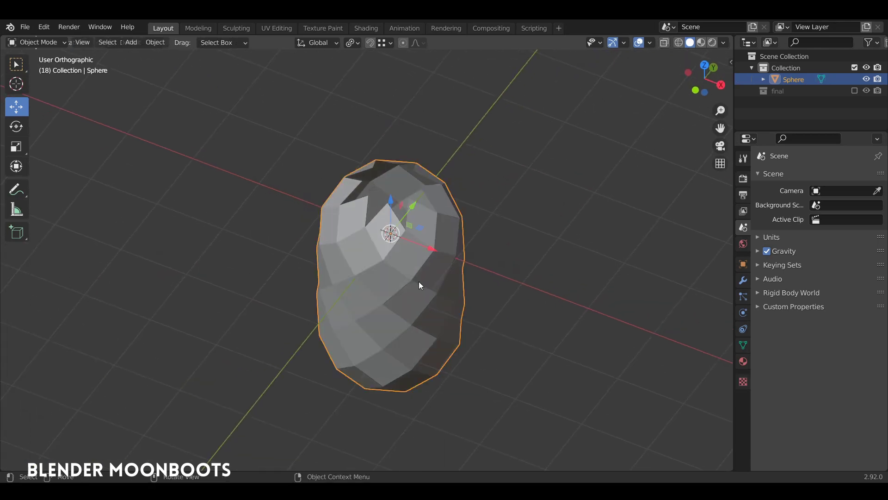
{"action": "mouse_move", "coordinate": [401, 216]}
{"action": "middle_mouse_down"}
{"action": "mouse_move", "coordinate": [399, 174]}
{"action": "mouse_move", "coordinate": [388, 201]}
{"action": "middle_mouse_up"}
{"action": "key", "text": "g"}
{"action": "key", "text": "z"}
{"action": "left_click", "coordinate": [393, 194]}
{"action": "key", "text": "g"}
{"action": "key", "text": "z"}
{"action": "left_click", "coordinate": [376, 161]}
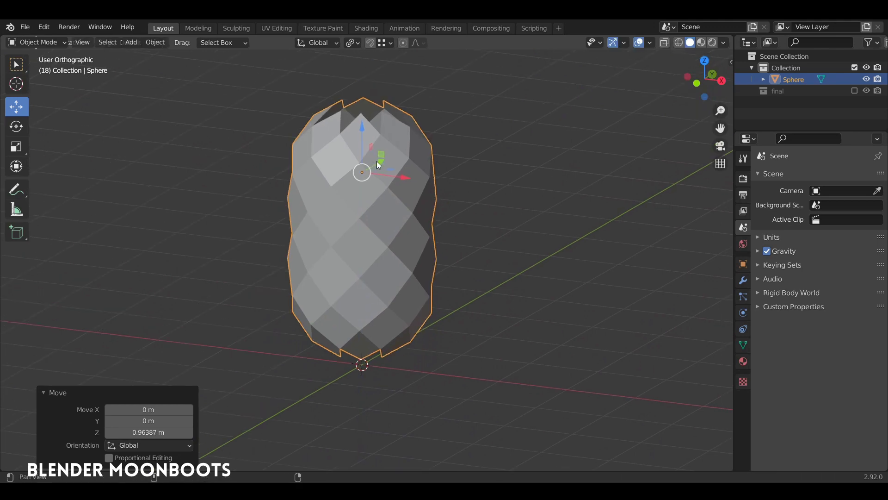
{"action": "mouse_move", "coordinate": [377, 161]}
{"action": "middle_mouse_down"}
{"action": "mouse_move", "coordinate": [403, 159]}
{"action": "mouse_move", "coordinate": [393, 152]}
{"action": "middle_mouse_up"}
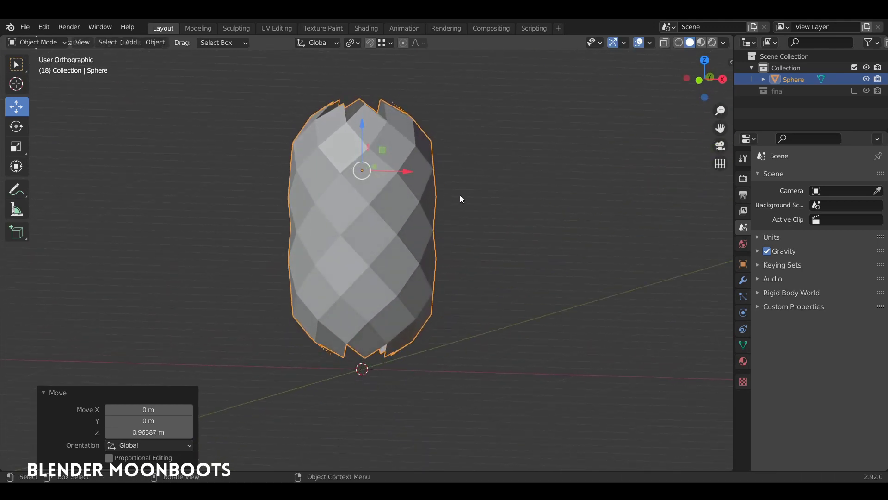
Step: Orbit around the raised shell to inspect it from other sides
{"action": "key", "text": "Tab"}
{"action": "key", "text": "Tab"}
{"action": "mouse_move", "coordinate": [446, 245]}
{"action": "middle_mouse_down"}
{"action": "mouse_move", "coordinate": [446, 287]}
{"action": "mouse_move", "coordinate": [451, 277]}
{"action": "mouse_move", "coordinate": [388, 286]}
{"action": "middle_mouse_up"}
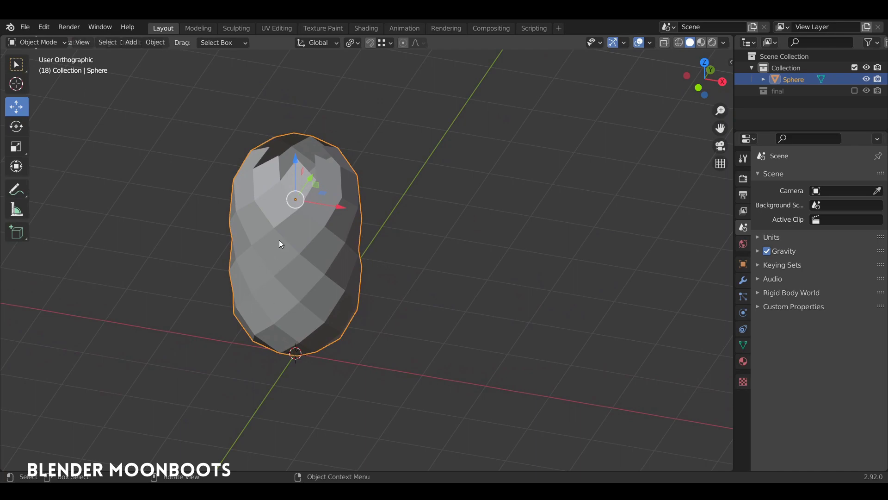
{"action": "mouse_move", "coordinate": [279, 243]}
{"action": "middle_mouse_down"}
{"action": "mouse_move", "coordinate": [325, 287]}
{"action": "mouse_move", "coordinate": [355, 293]}
{"action": "mouse_move", "coordinate": [399, 283]}
{"action": "mouse_move", "coordinate": [383, 290]}
{"action": "mouse_move", "coordinate": [388, 268]}
{"action": "middle_mouse_up"}
{"action": "key", "text": "shift+a"}
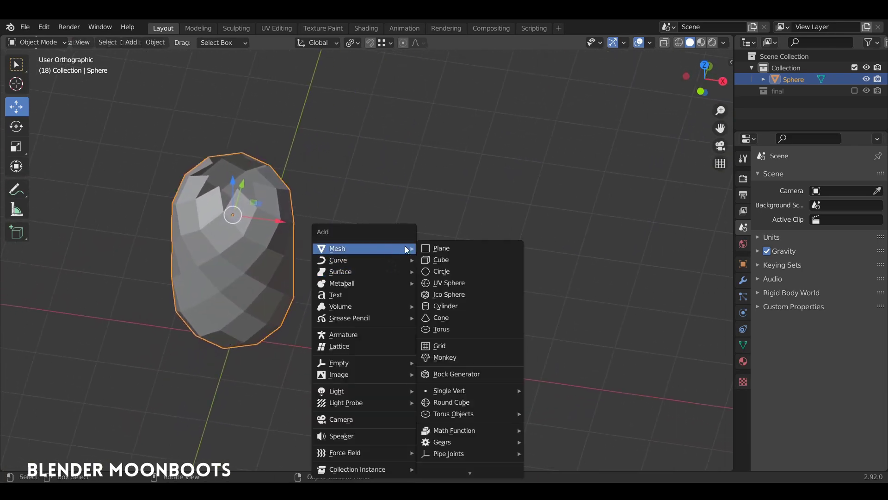
Step: Add a plane and enter its Edit Mode
{"action": "left_click", "coordinate": [445, 249]}
{"action": "key", "text": "Tab"}
{"action": "middle_click_drag", "start_coordinate": [434, 260], "coordinate": [419, 256]}
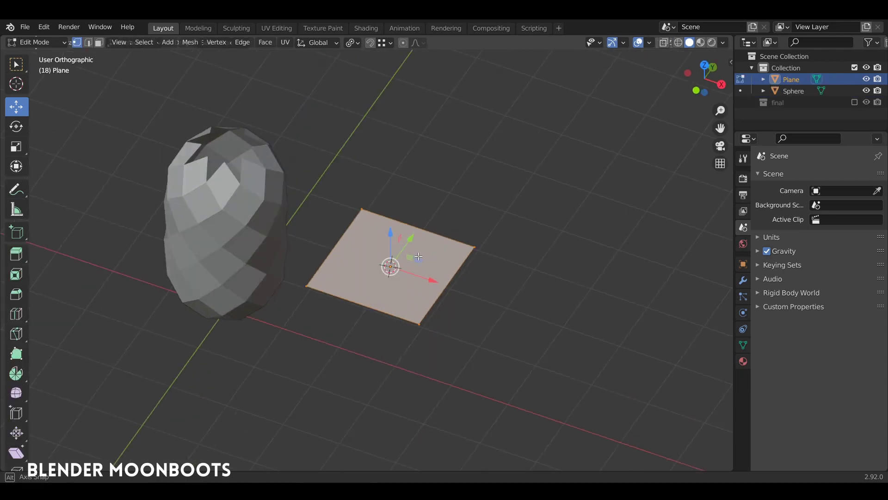
{"action": "scroll", "coordinate": [419, 257], "scroll_direction": "up", "scroll_amount": 2}
Step: Subdivide the plane, delete its centre vertex, and select the remaining square outline
{"action": "right_click", "coordinate": [411, 247]}
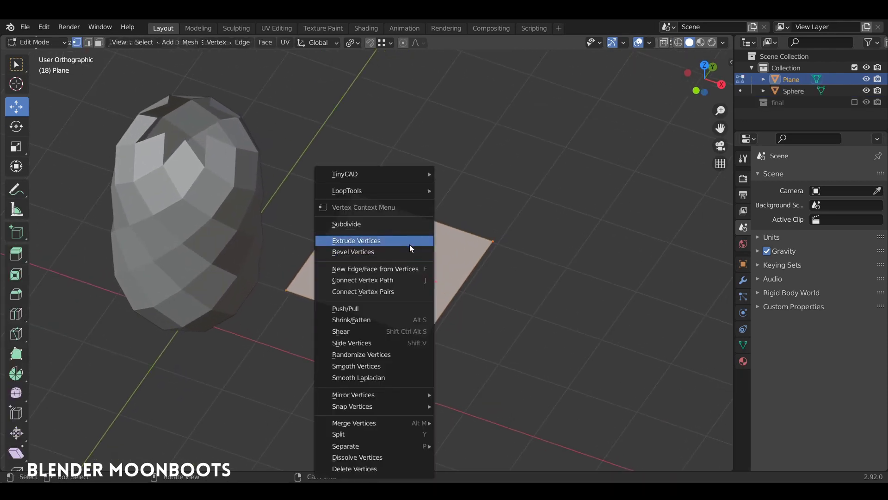
{"action": "left_click", "coordinate": [377, 226]}
{"action": "key", "text": "alt+a"}
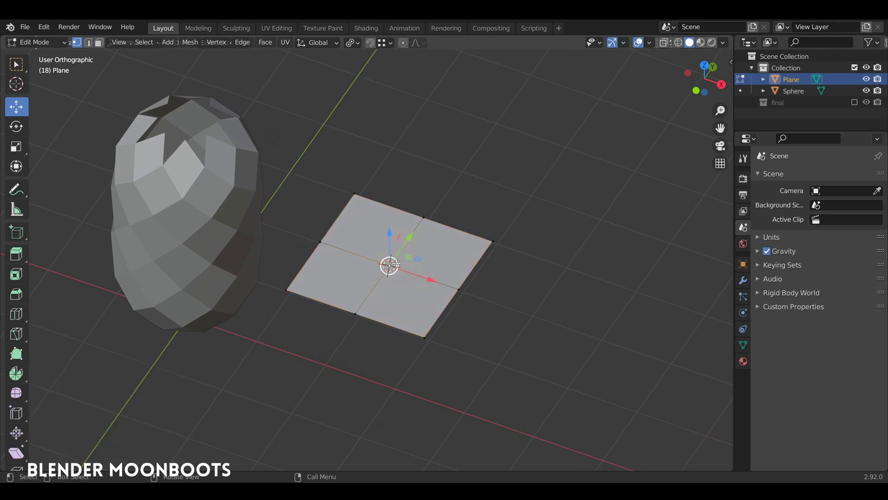
{"action": "key", "text": "x"}
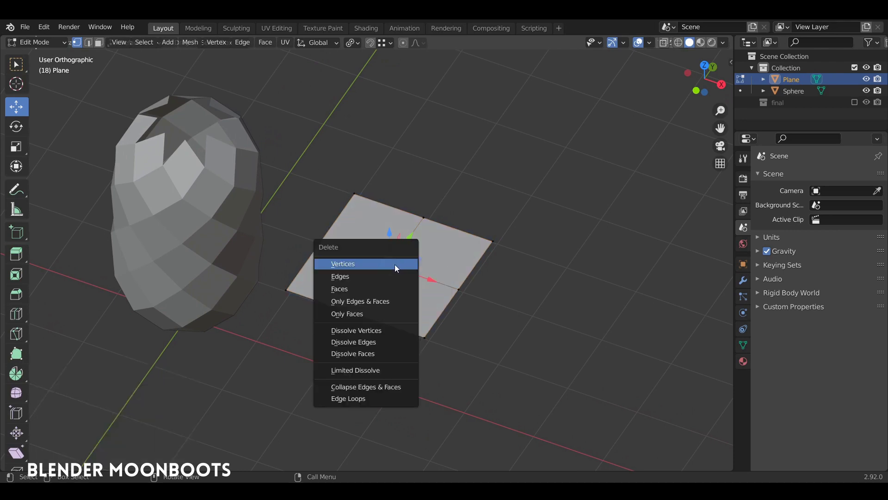
{"action": "left_click", "coordinate": [395, 264]}
{"action": "left_click", "coordinate": [470, 263], "text": "alt"}
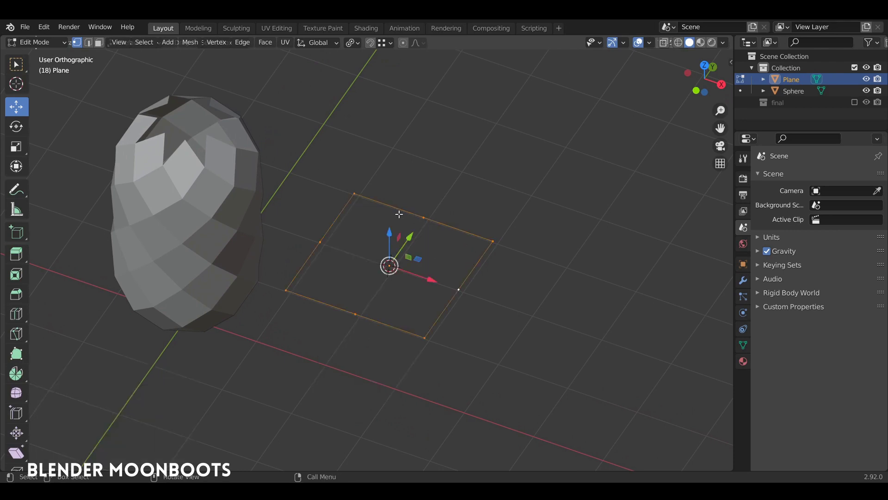
Step: Try extruding and scaling the outline inward twice, undoing each attempt
{"action": "scroll", "coordinate": [397, 196], "scroll_direction": "up", "scroll_amount": 1}
{"action": "scroll", "coordinate": [402, 190], "scroll_direction": "up", "scroll_amount": 1}
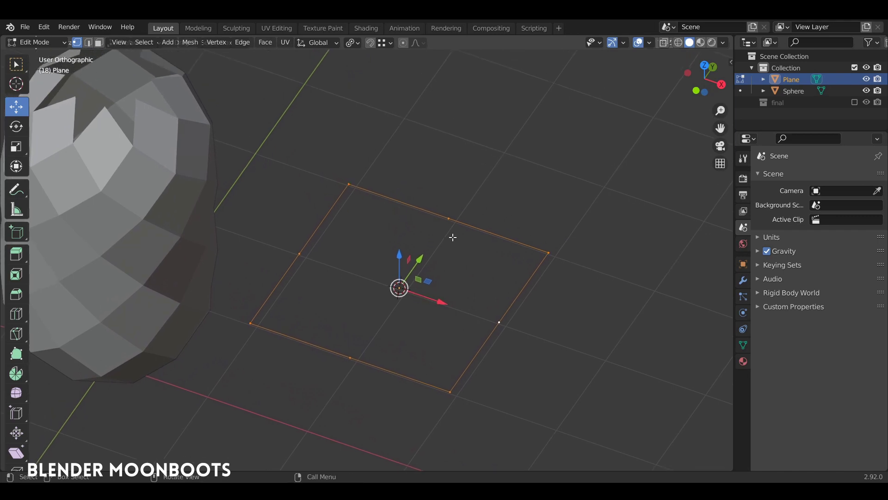
{"action": "key", "text": "e"}
{"action": "key", "text": "Escape"}
{"action": "key", "text": "s"}
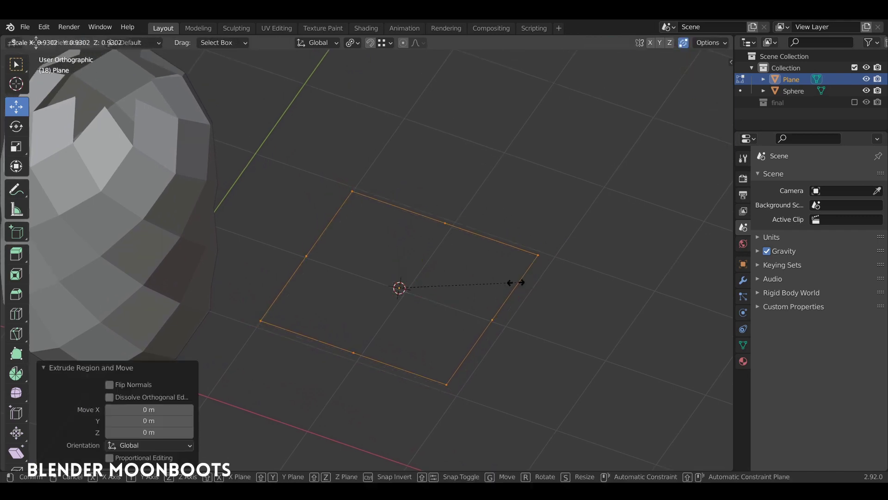
{"action": "left_click", "coordinate": [473, 287]}
{"action": "key", "text": "ctrl+z"}
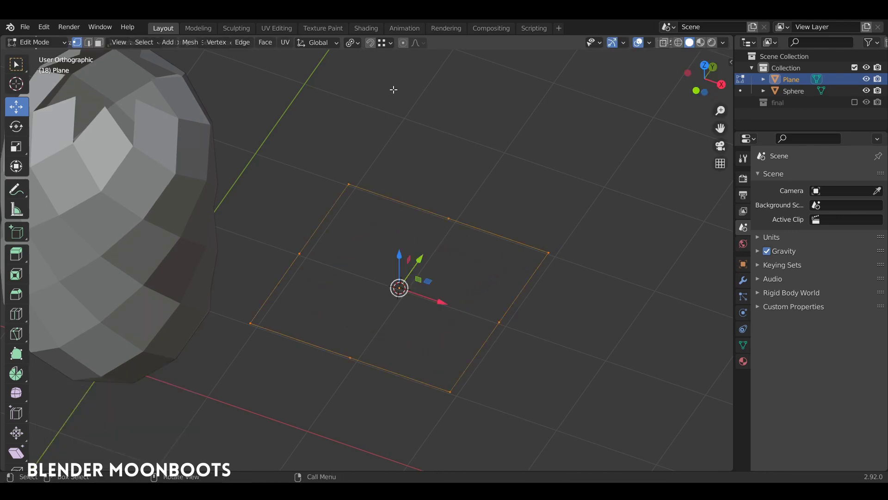
{"action": "key", "text": "e"}
{"action": "key", "text": "Escape"}
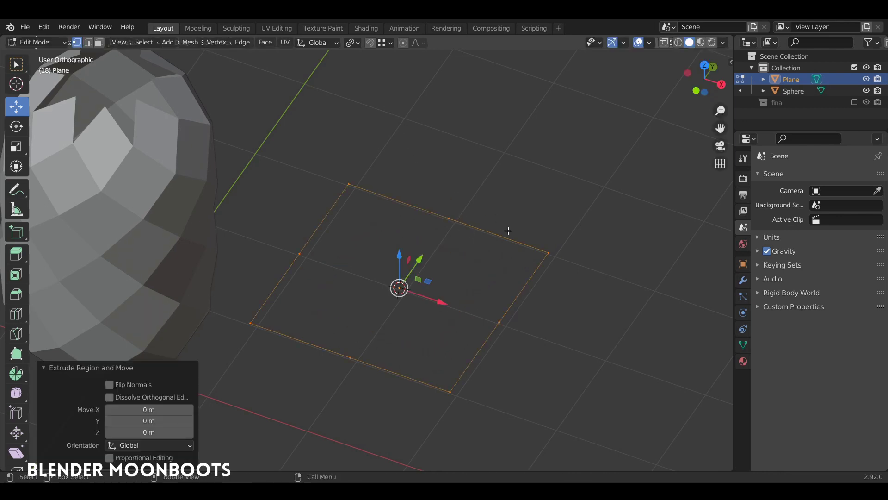
{"action": "key", "text": "s"}
{"action": "left_click", "coordinate": [479, 235]}
{"action": "key", "text": "ctrl+z"}
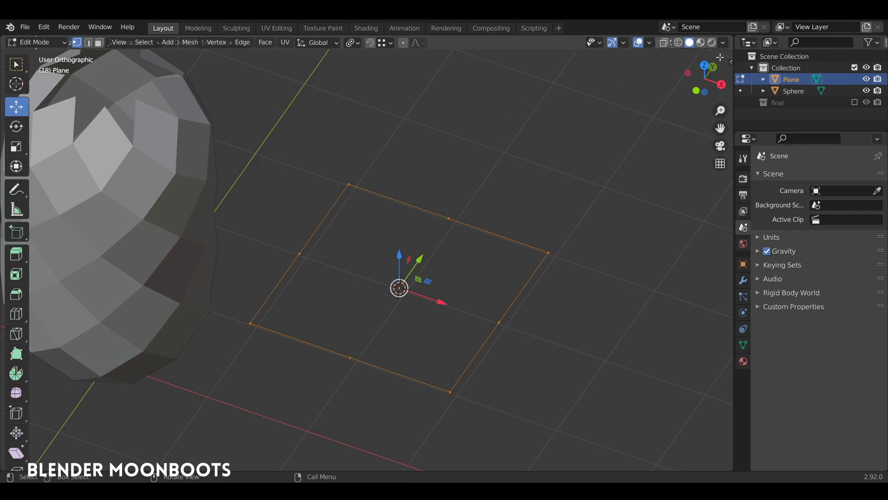
Step: Extrude the whole outline and shrink the copy inward to about 0.493 scale
{"action": "key", "text": "alt+a"}
{"action": "left_click", "coordinate": [730, 62]}
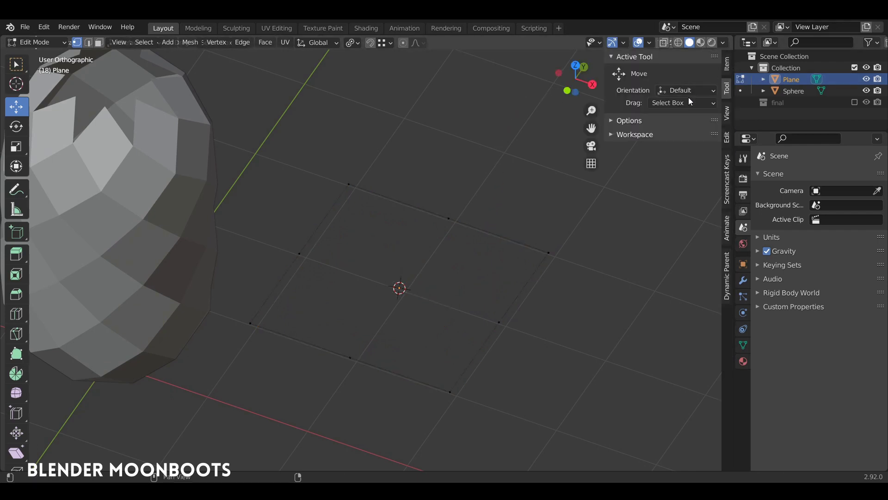
{"action": "left_click", "coordinate": [616, 120]}
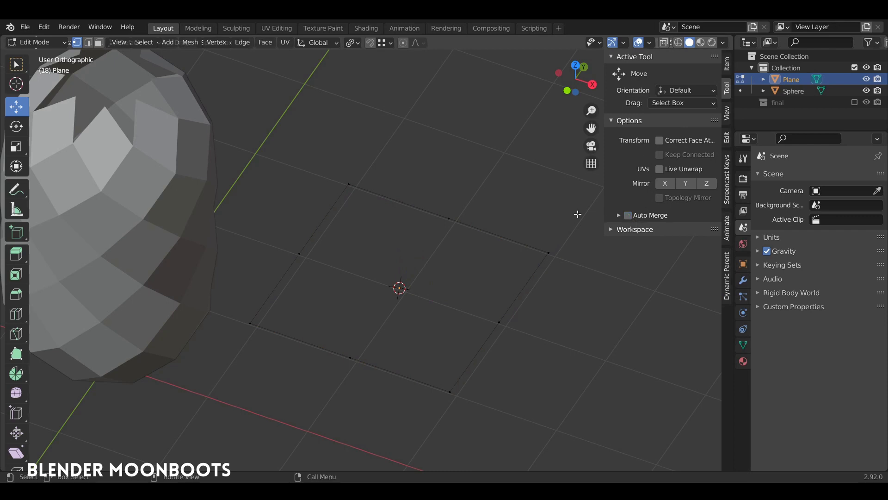
{"action": "key", "text": "a"}
{"action": "key", "text": "e"}
{"action": "right_click", "coordinate": [462, 203]}
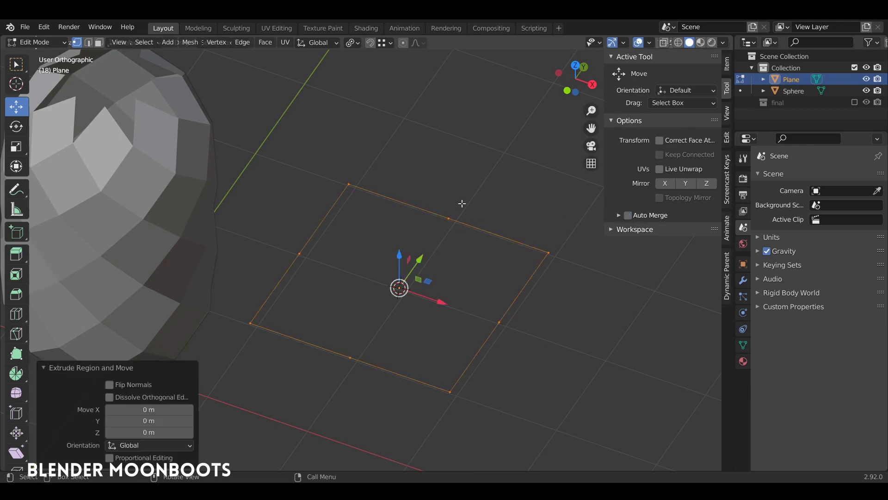
{"action": "key", "text": "s"}
{"action": "left_click", "coordinate": [442, 270]}
Step: Round the inner loop into a circle with LoopTools Circle and enlarge it
{"action": "right_click", "coordinate": [442, 269]}
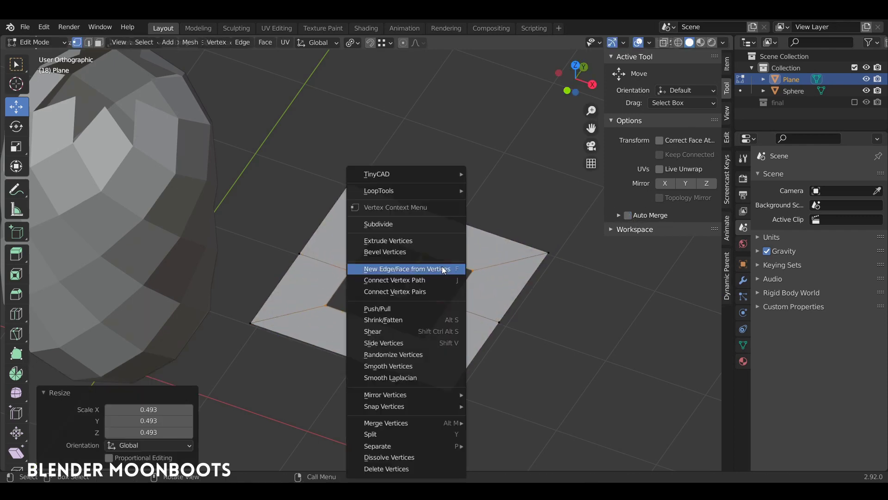
{"action": "mouse_move", "coordinate": [406, 190]}
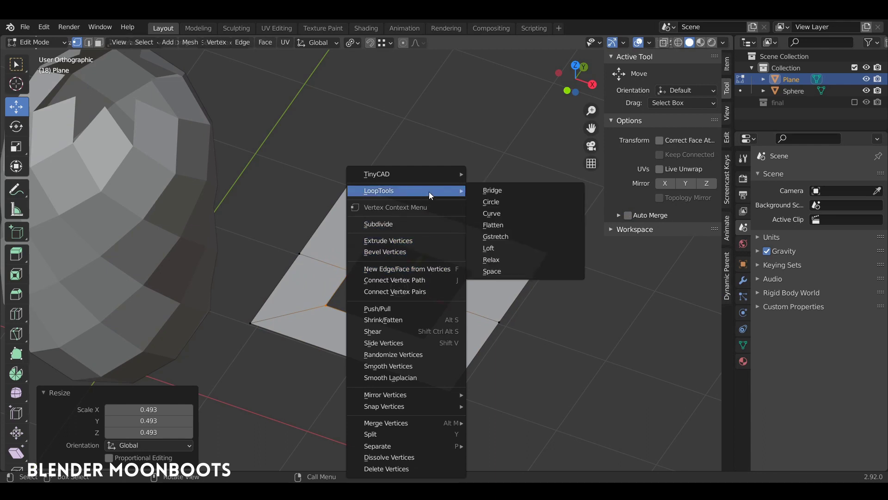
{"action": "left_click", "coordinate": [500, 203]}
{"action": "key", "text": "s"}
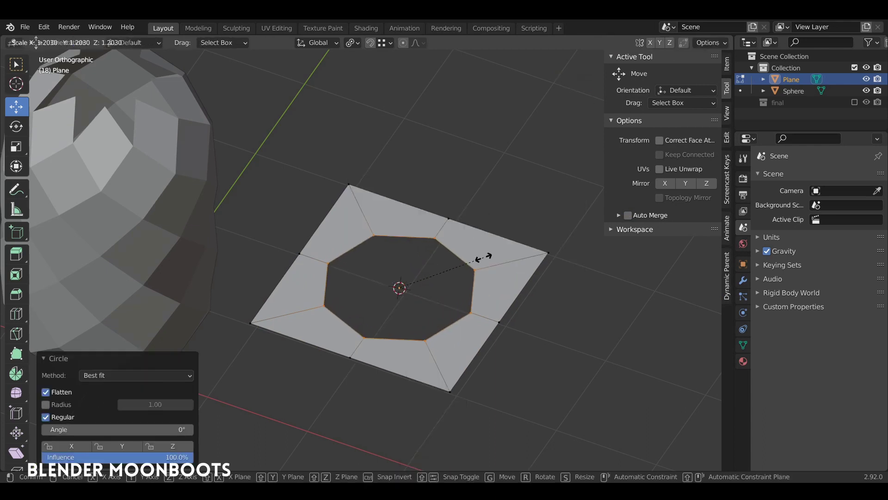
{"action": "left_click", "coordinate": [500, 260]}
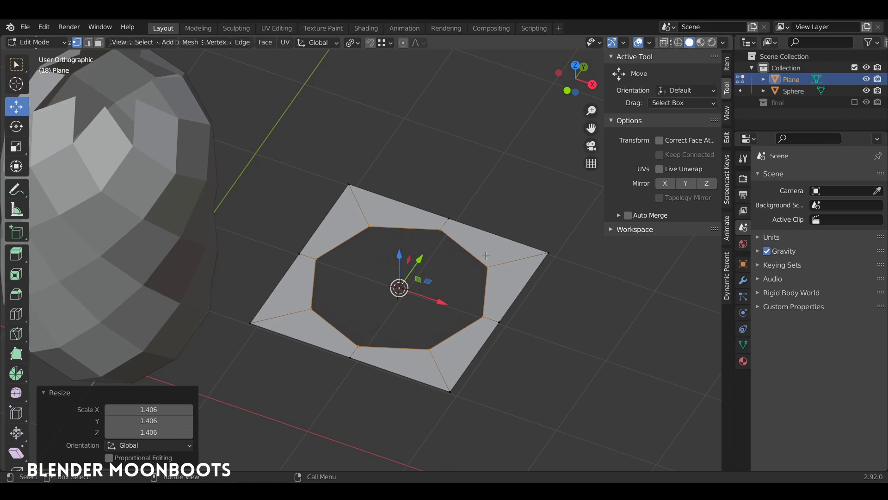
Step: Resize the inner hole and extrude it about 1.05 m downward into a tube
{"action": "key", "text": "s"}
{"action": "left_click", "coordinate": [489, 264]}
{"action": "middle_click_drag", "start_coordinate": [488, 264], "coordinate": [481, 244]}
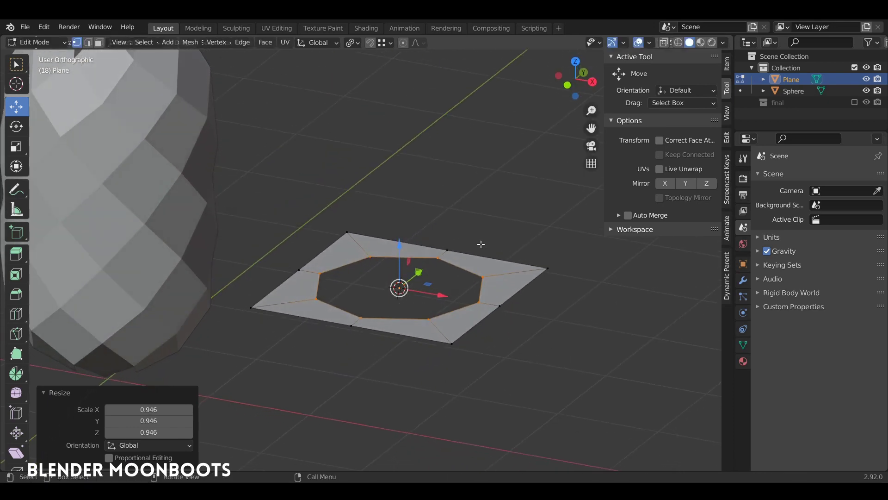
{"action": "key", "text": "e"}
{"action": "left_click", "coordinate": [500, 358]}
Step: Narrow the tube's bottom loop and extrude an inward ledge there
{"action": "key", "text": "s"}
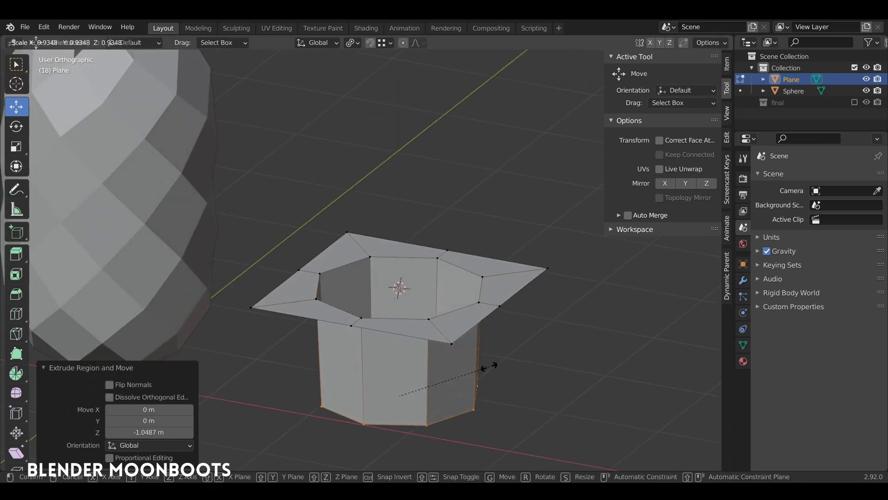
{"action": "left_click", "coordinate": [485, 363]}
{"action": "middle_click_drag", "start_coordinate": [486, 362], "coordinate": [485, 422]}
{"action": "key", "text": "e"}
{"action": "right_click", "coordinate": [452, 360]}
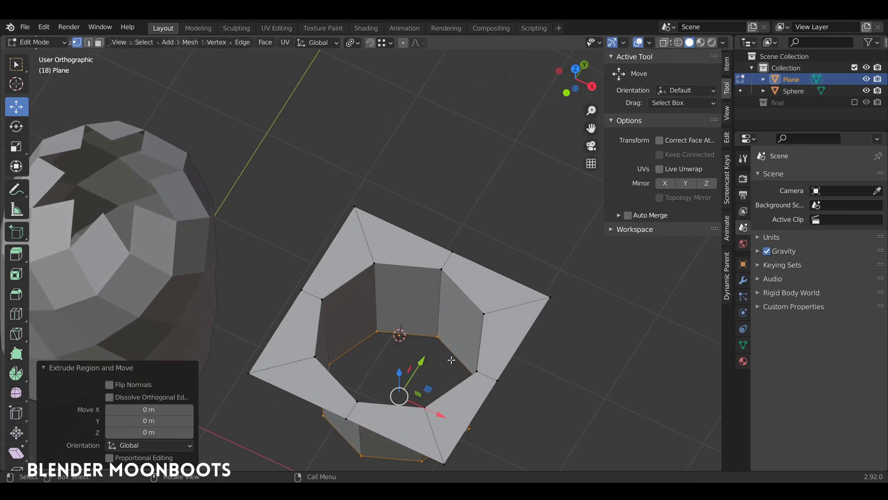
{"action": "key", "text": "s"}
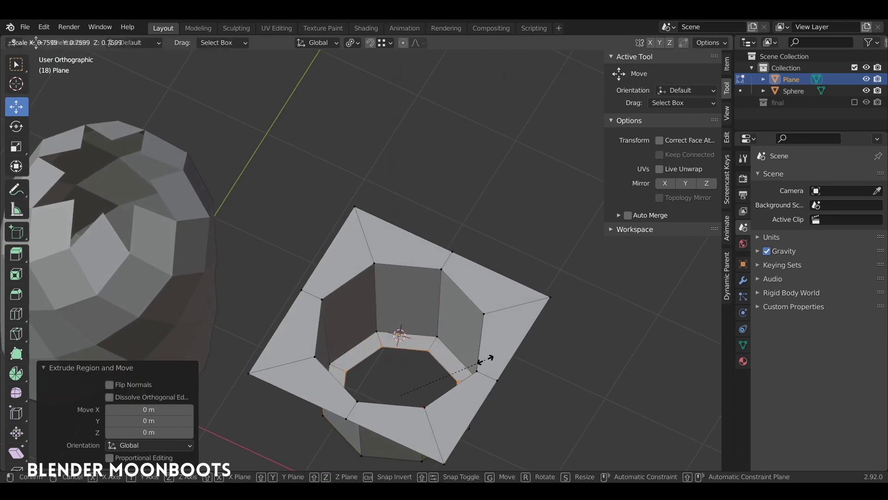
{"action": "left_click", "coordinate": [480, 366]}
Step: Extrude an inner column about 1.08 m upward and scale its top to 0.864
{"action": "key", "text": "e"}
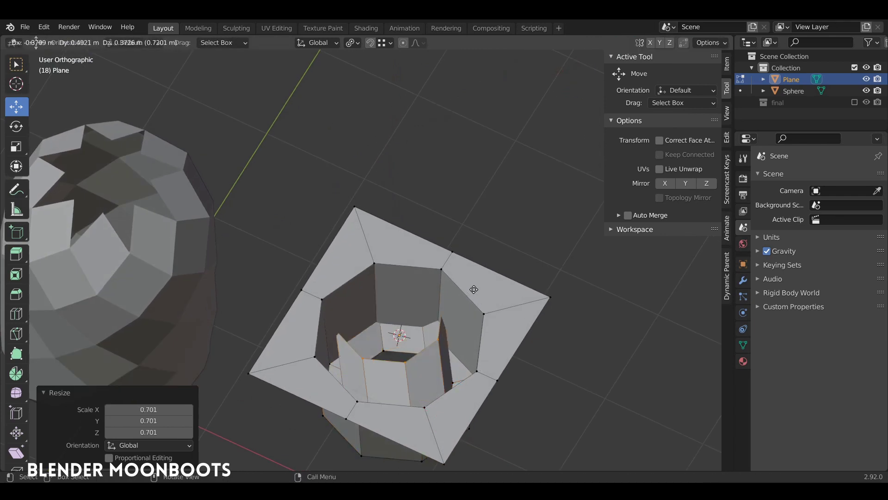
{"action": "left_click", "coordinate": [485, 303]}
{"action": "middle_click_drag", "start_coordinate": [485, 303], "coordinate": [500, 242]}
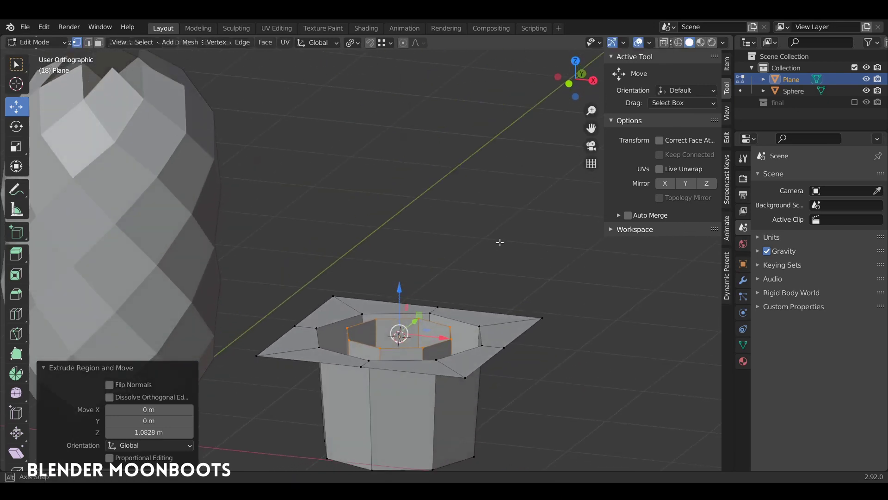
{"action": "key", "text": "s"}
{"action": "left_click", "coordinate": [476, 293]}
Step: Lower the column top slightly along Z and cap it with a face
{"action": "mouse_move", "coordinate": [475, 293]}
{"action": "middle_mouse_down"}
{"action": "mouse_move", "coordinate": [403, 287]}
{"action": "mouse_move", "coordinate": [414, 390]}
{"action": "middle_mouse_up"}
{"action": "key", "text": "g"}
{"action": "key", "text": "z"}
{"action": "left_click", "coordinate": [402, 292]}
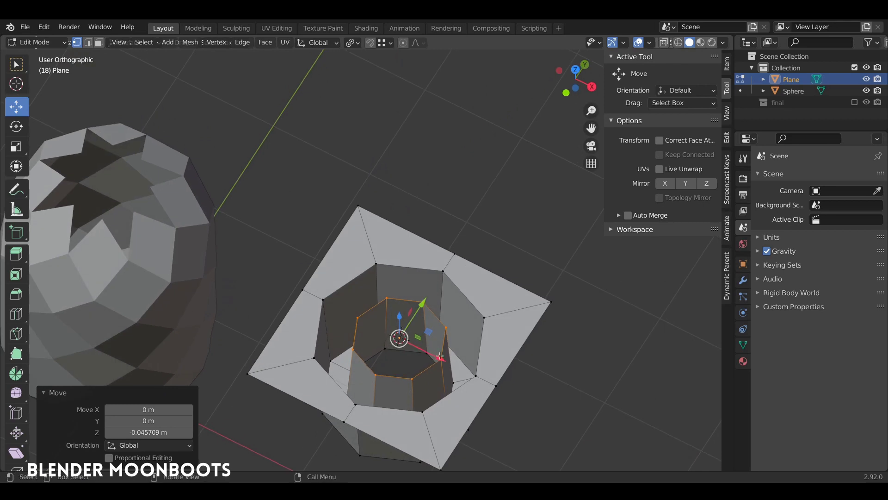
{"action": "key", "text": "f"}
{"action": "middle_click_drag", "start_coordinate": [448, 342], "coordinate": [425, 185]}
{"action": "scroll", "coordinate": [426, 184], "scroll_direction": "up", "scroll_amount": 3}
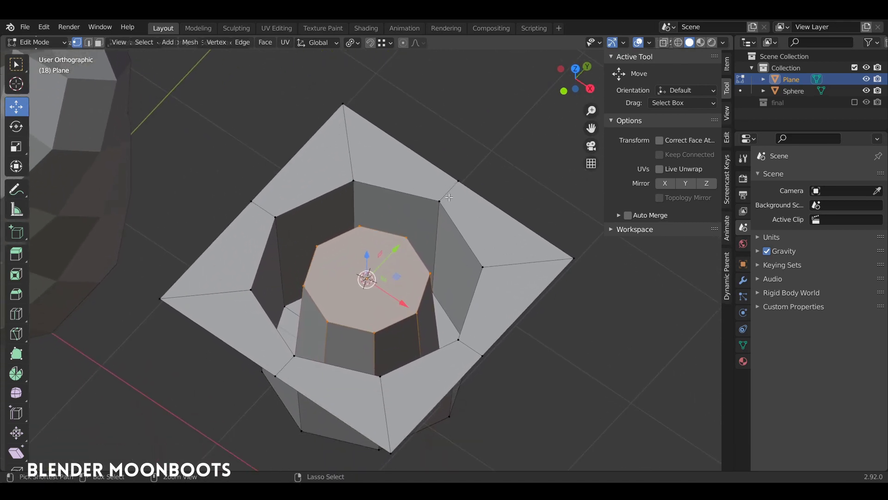
Step: Add loop cuts to the outer ring and the inner wall
{"action": "key", "text": "ctrl+r"}
{"action": "left_click", "coordinate": [445, 196]}
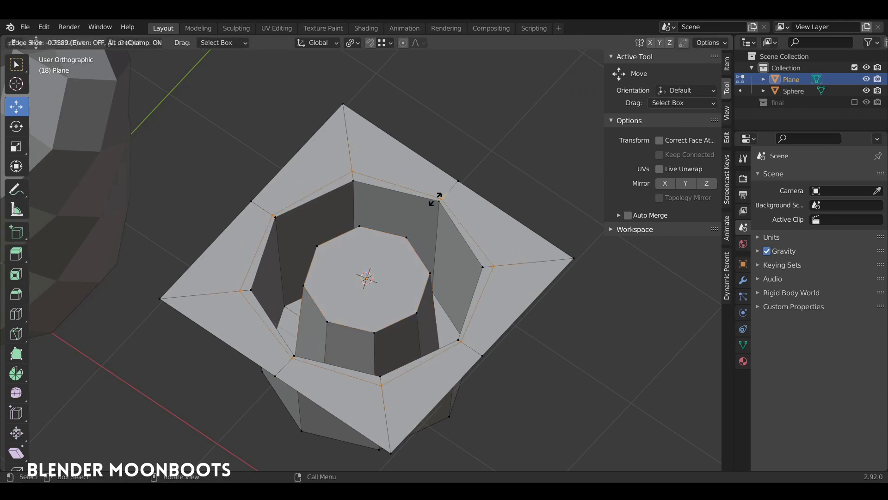
{"action": "left_click", "coordinate": [436, 197]}
{"action": "middle_click_drag", "start_coordinate": [436, 197], "coordinate": [431, 220]}
{"action": "key", "text": "ctrl+r"}
{"action": "left_click", "coordinate": [434, 223]}
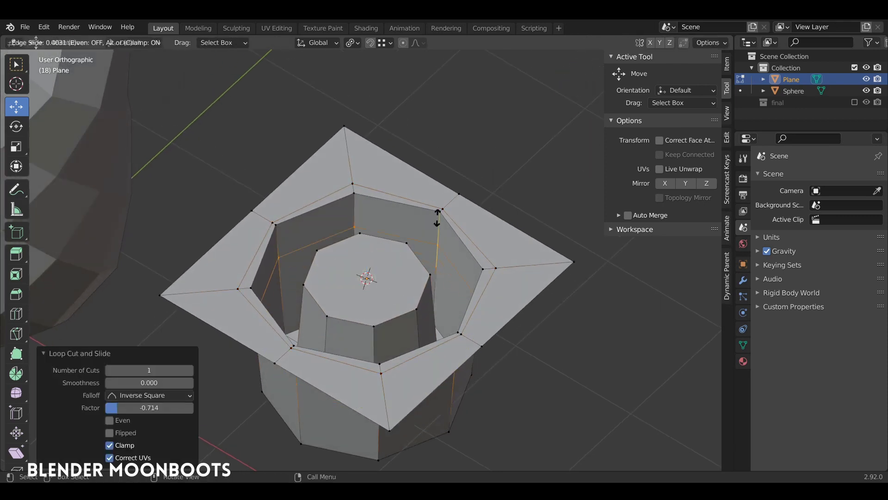
{"action": "left_click", "coordinate": [441, 192]}
{"action": "middle_click_drag", "start_coordinate": [441, 193], "coordinate": [296, 277]}
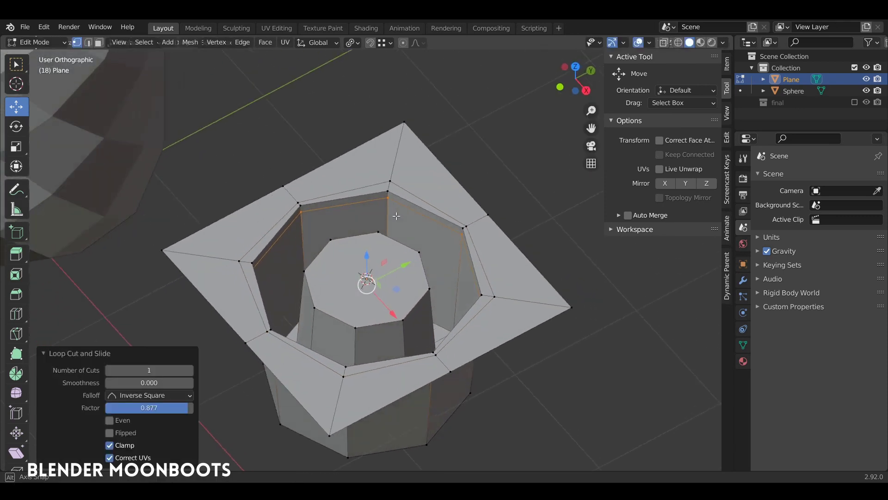
Step: Add loop cuts on the tube wall and the column wall
{"action": "key", "text": "ctrl+r"}
{"action": "left_click", "coordinate": [297, 278]}
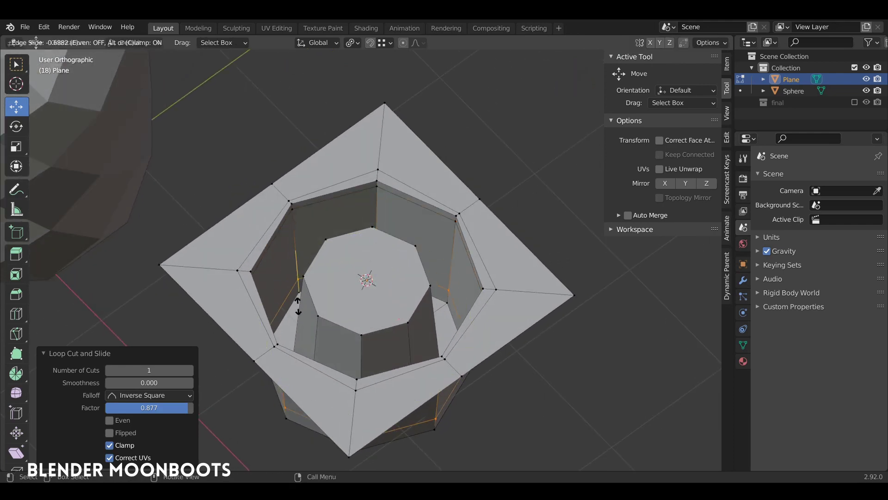
{"action": "left_click", "coordinate": [298, 309]}
{"action": "middle_click_drag", "start_coordinate": [298, 309], "coordinate": [308, 386]}
{"action": "key", "text": "ctrl+r"}
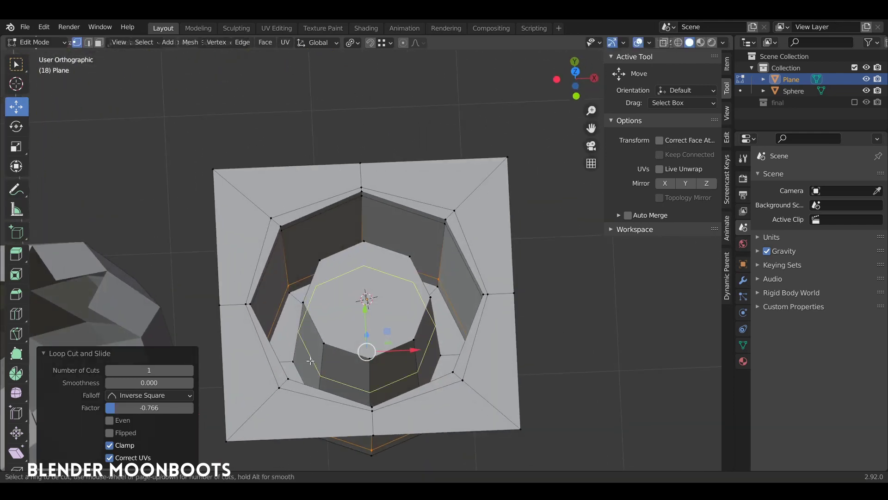
{"action": "left_click", "coordinate": [308, 386]}
{"action": "key", "text": "ctrl+r"}
{"action": "left_click", "coordinate": [319, 343]}
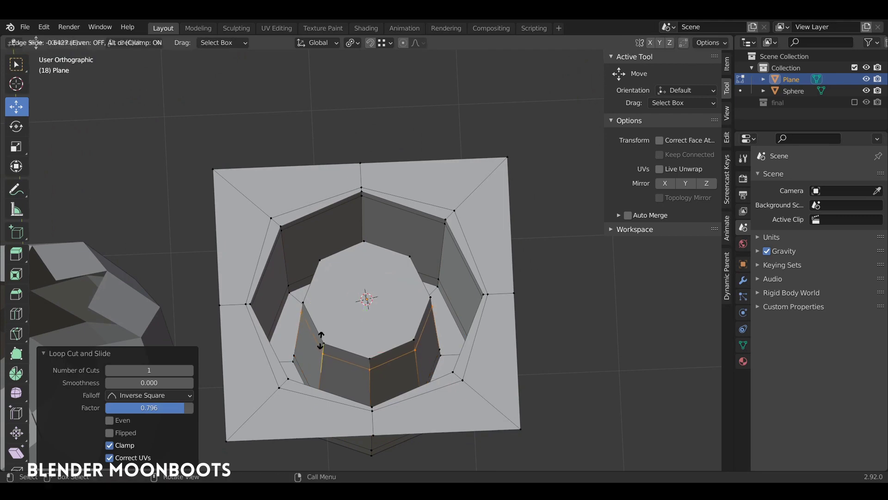
Step: Inset the column's top octagon by 0.05284 m and return to Object Mode
{"action": "left_click", "coordinate": [423, 313], "text": "alt"}
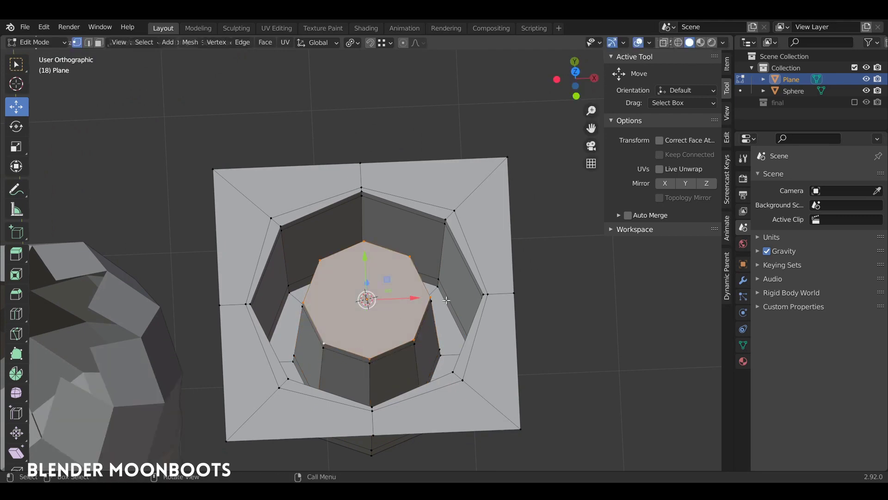
{"action": "key", "text": "i"}
{"action": "left_click", "coordinate": [440, 301]}
{"action": "mouse_move", "coordinate": [439, 301]}
{"action": "middle_mouse_down"}
{"action": "mouse_move", "coordinate": [400, 330]}
{"action": "mouse_move", "coordinate": [432, 309]}
{"action": "mouse_move", "coordinate": [429, 284]}
{"action": "mouse_move", "coordinate": [454, 315]}
{"action": "middle_mouse_up"}
{"action": "key", "text": "Tab"}
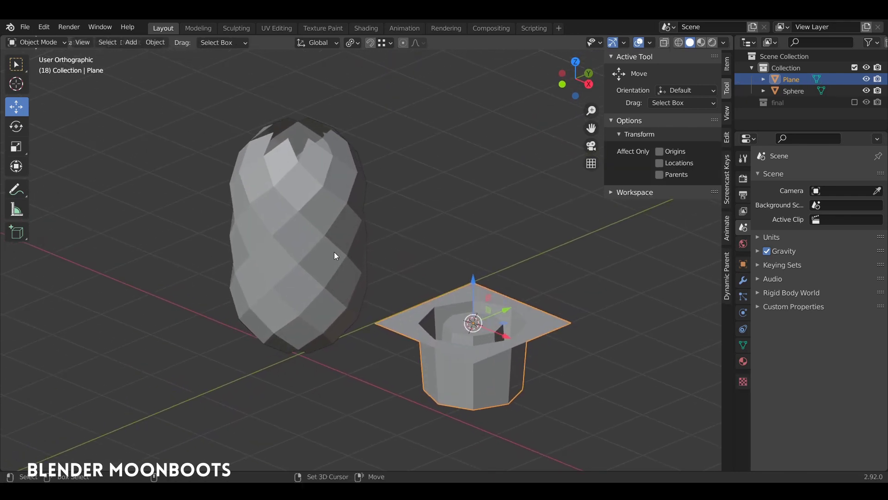
Step: Select the egg sphere with the plane and show the Tissue Tools panel (Tessellate, Dual Mesh)
{"action": "left_click", "coordinate": [316, 240], "text": "shift"}
{"action": "middle_click_drag", "start_coordinate": [364, 229], "coordinate": [358, 247], "text": "shift"}
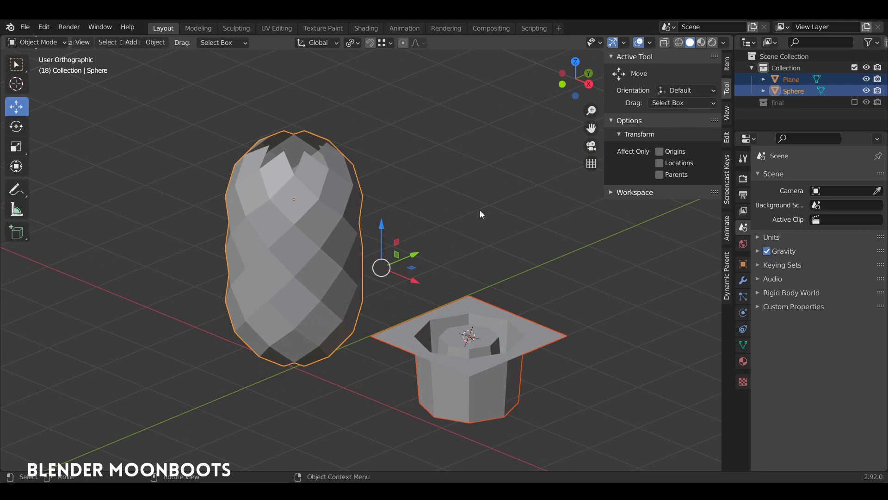
{"action": "mouse_move", "coordinate": [456, 237]}
{"action": "middle_mouse_down"}
{"action": "mouse_move", "coordinate": [476, 244]}
{"action": "mouse_move", "coordinate": [619, 172]}
{"action": "middle_mouse_up"}
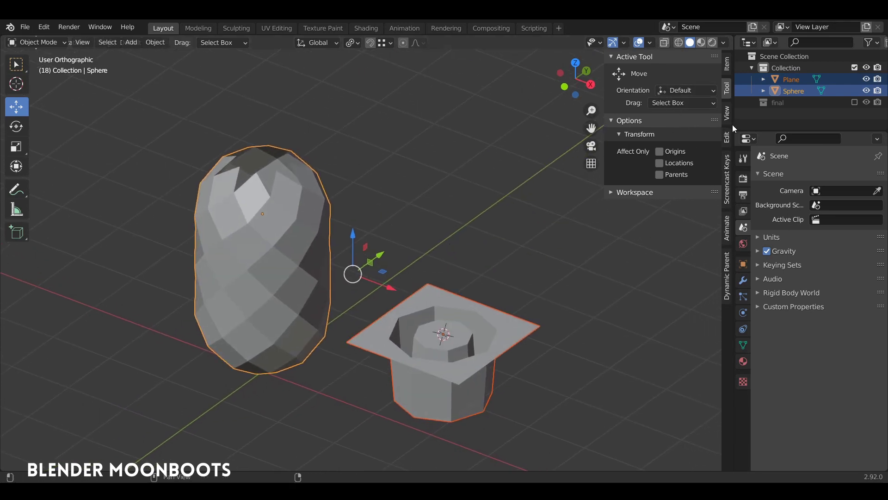
{"action": "left_click", "coordinate": [726, 140]}
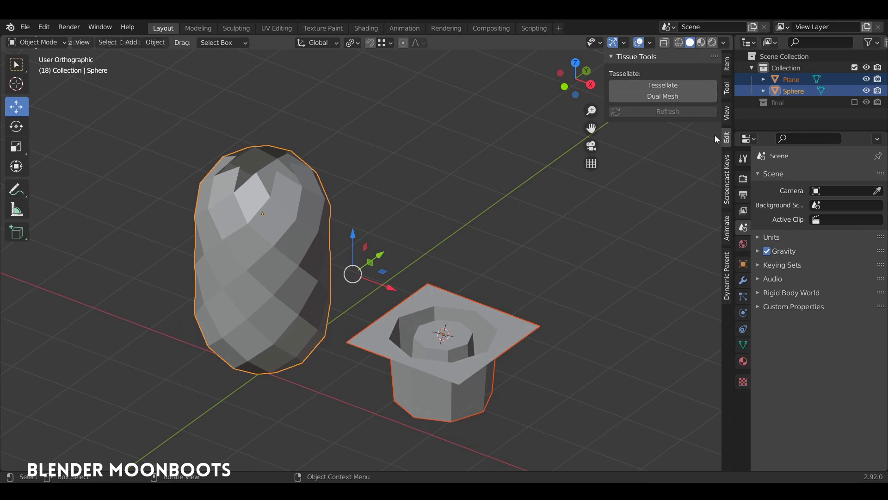
{"action": "left_click", "coordinate": [613, 58]}
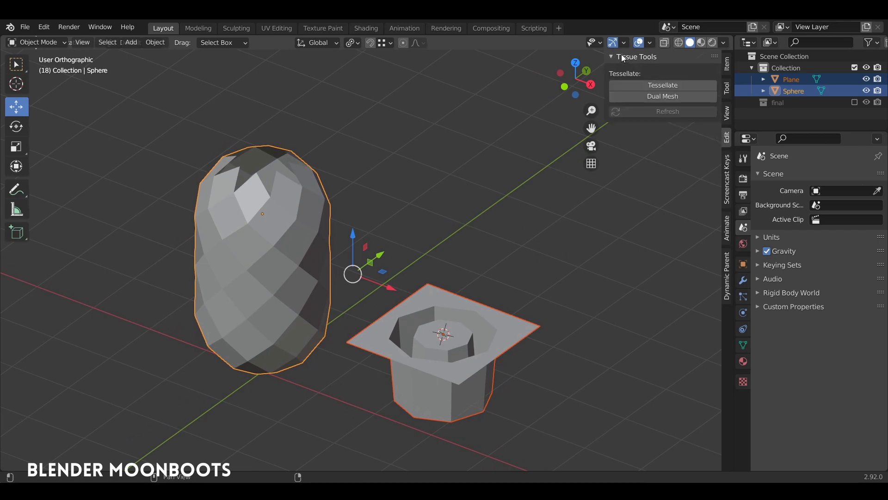
Step: Tessellate the sphere with the plane component and Merge enabled, creating Tessellation.001
{"action": "left_click", "coordinate": [668, 85]}
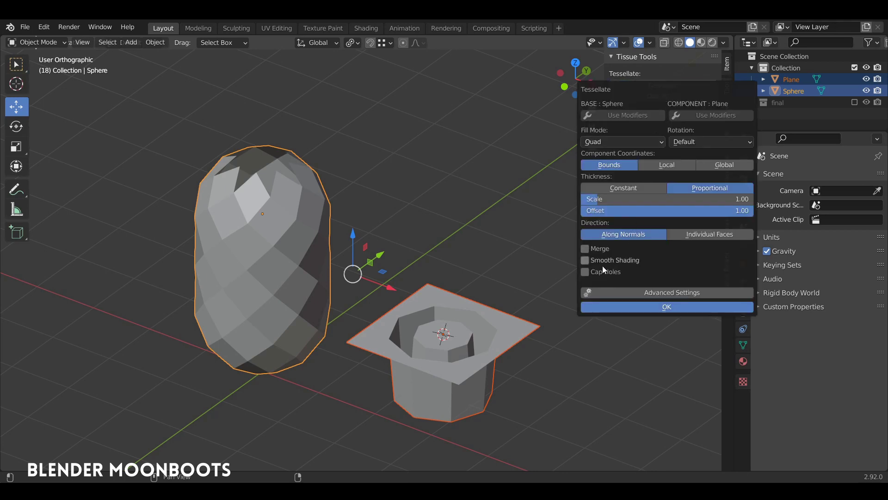
{"action": "left_click", "coordinate": [585, 250]}
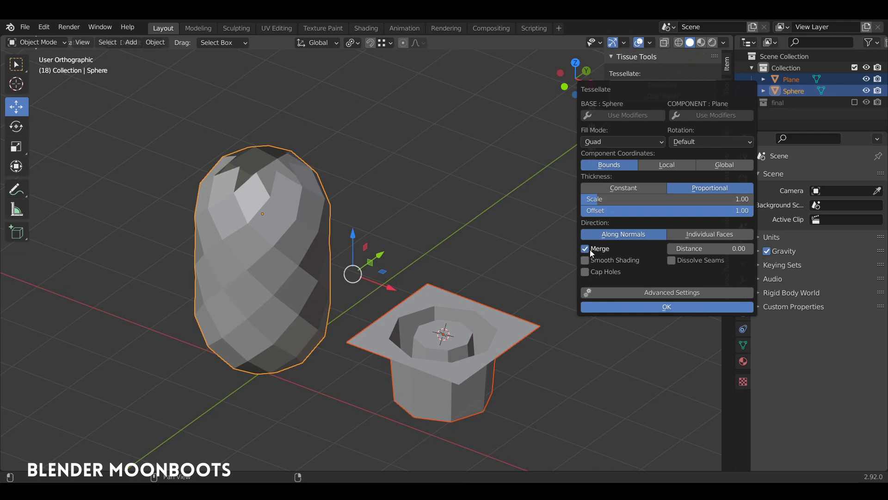
{"action": "left_click", "coordinate": [618, 308]}
{"action": "middle_click_drag", "start_coordinate": [272, 237], "coordinate": [344, 198]}
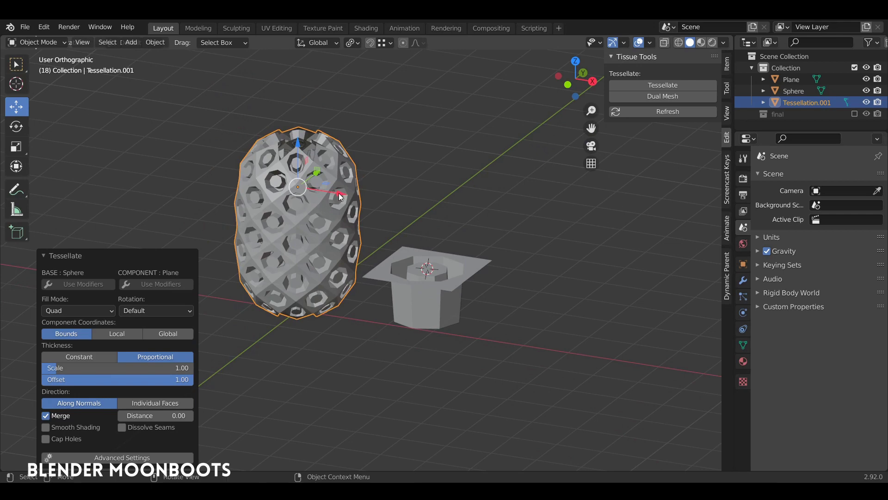
Step: Move Tessellation.001 aside and delete the original plane and sphere
{"action": "left_click_drag", "start_coordinate": [340, 196], "coordinate": [586, 239]}
{"action": "mouse_move", "coordinate": [585, 239]}
{"action": "middle_mouse_down", "text": "shift"}
{"action": "mouse_move", "coordinate": [474, 221]}
{"action": "mouse_move", "coordinate": [364, 242]}
{"action": "middle_mouse_up", "text": "shift"}
{"action": "left_click", "coordinate": [363, 242]}
{"action": "left_click", "coordinate": [227, 222], "text": "shift"}
{"action": "key", "text": "x"}
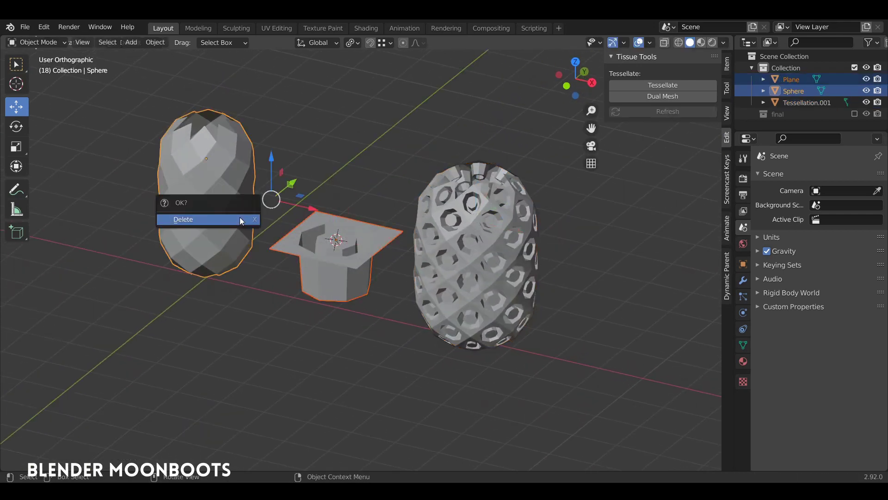
{"action": "left_click", "coordinate": [491, 265]}
Step: Recentre Tessellation.001, enter Edit Mode and nudge one vertex along Y
{"action": "mouse_move", "coordinate": [504, 226]}
{"action": "left_mouse_down"}
{"action": "mouse_move", "coordinate": [273, 200]}
{"action": "mouse_move", "coordinate": [417, 210]}
{"action": "left_mouse_up"}
{"action": "key", "text": "Tab"}
{"action": "scroll", "coordinate": [368, 161], "scroll_direction": "up", "scroll_amount": 6}
{"action": "middle_click_drag", "start_coordinate": [368, 161], "coordinate": [341, 204]}
{"action": "left_click", "coordinate": [359, 203]}
{"action": "key", "text": "g"}
{"action": "key", "text": "y"}
{"action": "left_click", "coordinate": [407, 187]}
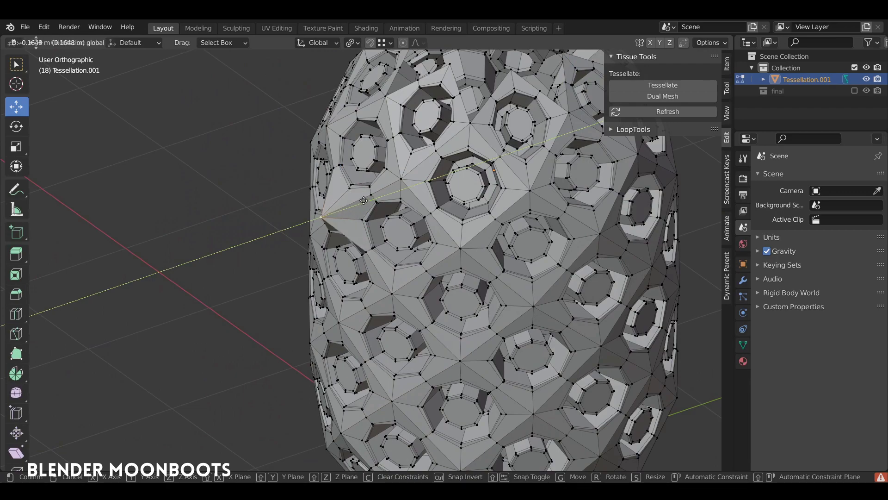
Step: Frame the whole mesh in front view and start the Knife tool
{"action": "mouse_move", "coordinate": [407, 186]}
{"action": "middle_mouse_down"}
{"action": "mouse_move", "coordinate": [429, 191]}
{"action": "mouse_move", "coordinate": [395, 258]}
{"action": "mouse_move", "coordinate": [414, 216]}
{"action": "mouse_move", "coordinate": [447, 190]}
{"action": "mouse_move", "coordinate": [443, 198]}
{"action": "middle_mouse_up"}
{"action": "scroll", "coordinate": [416, 222], "scroll_direction": "down", "scroll_amount": 5}
{"action": "scroll", "coordinate": [414, 217], "scroll_direction": "up", "scroll_amount": 2}
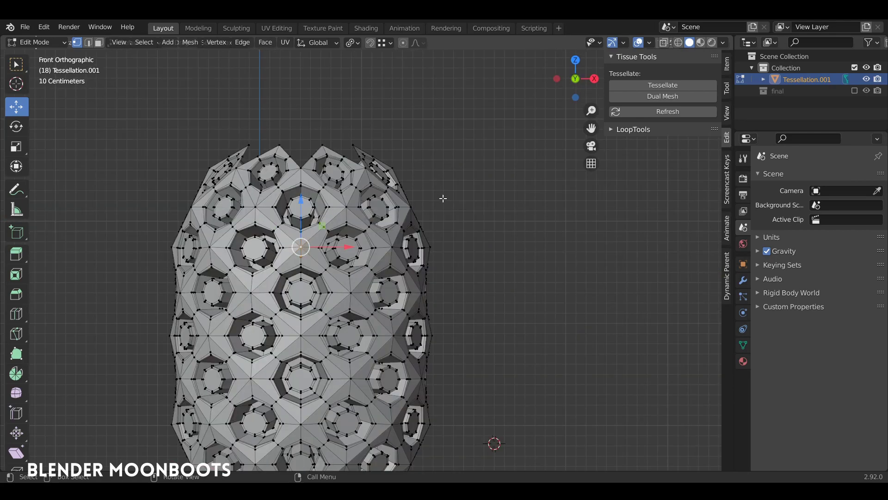
{"action": "mouse_move", "coordinate": [393, 262]}
{"action": "middle_mouse_down", "text": "shift"}
{"action": "mouse_move", "coordinate": [389, 217]}
{"action": "mouse_move", "coordinate": [383, 225]}
{"action": "middle_mouse_up", "text": "shift"}
{"action": "scroll", "coordinate": [389, 218], "scroll_direction": "down", "scroll_amount": 2}
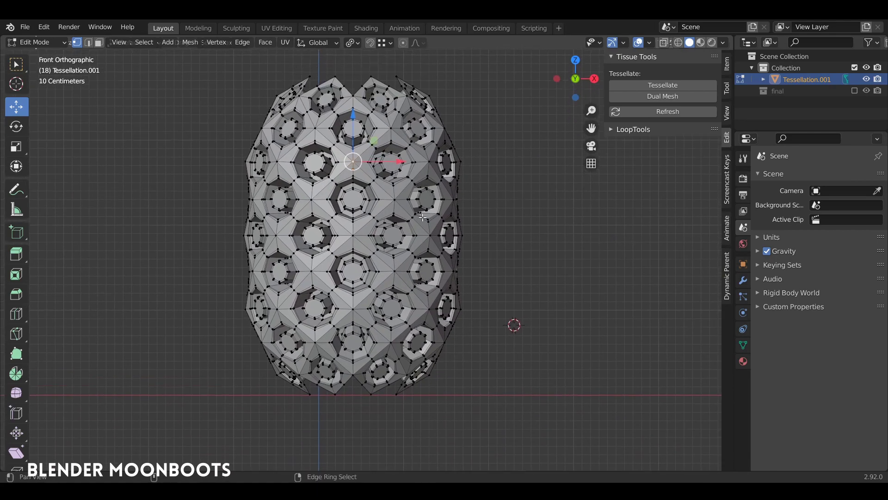
{"action": "scroll", "coordinate": [258, 215], "scroll_direction": "up", "scroll_amount": 1}
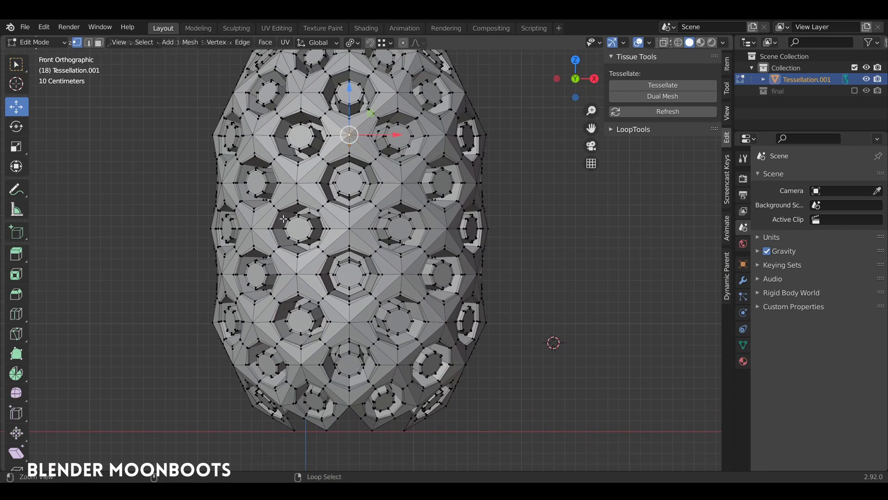
{"action": "scroll", "coordinate": [259, 236], "scroll_direction": "down", "scroll_amount": 1}
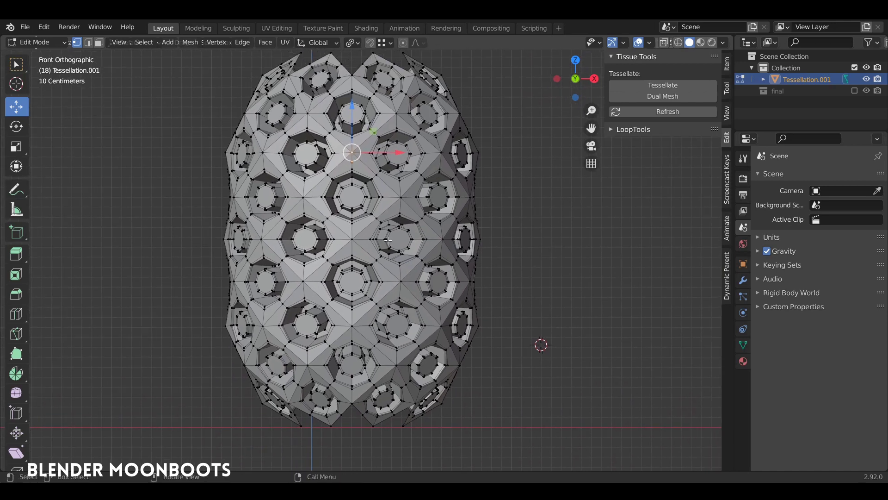
{"action": "middle_click_drag", "start_coordinate": [397, 185], "coordinate": [395, 184], "text": "shift"}
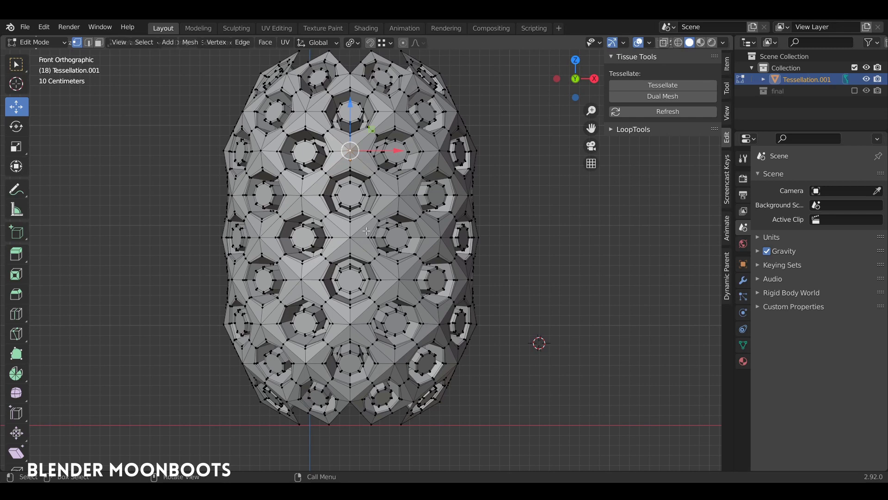
{"action": "key", "text": "k"}
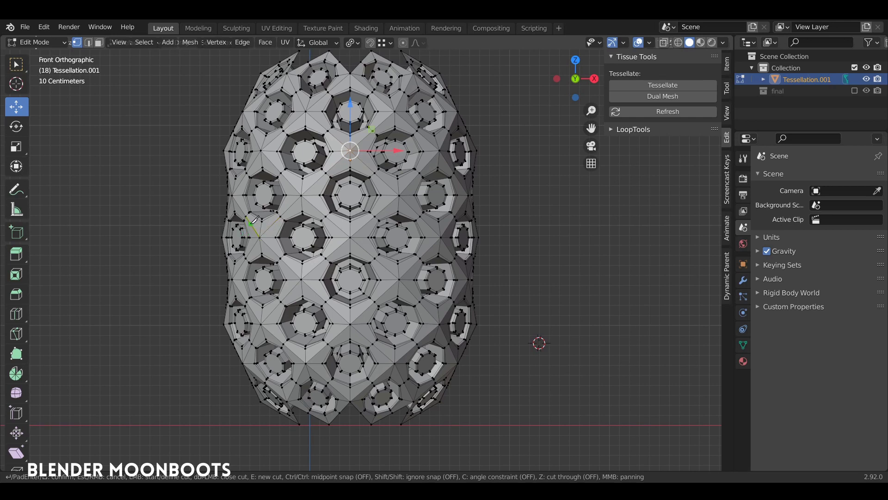
Step: Knife-cut a straight horizontal line across the middle of the shell
{"action": "key", "text": "c"}
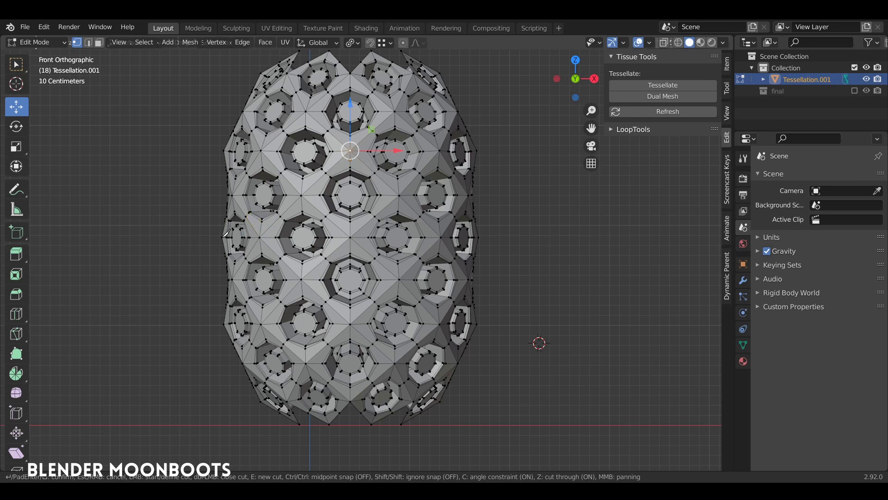
{"action": "left_click", "coordinate": [222, 238]}
{"action": "left_click", "coordinate": [553, 237]}
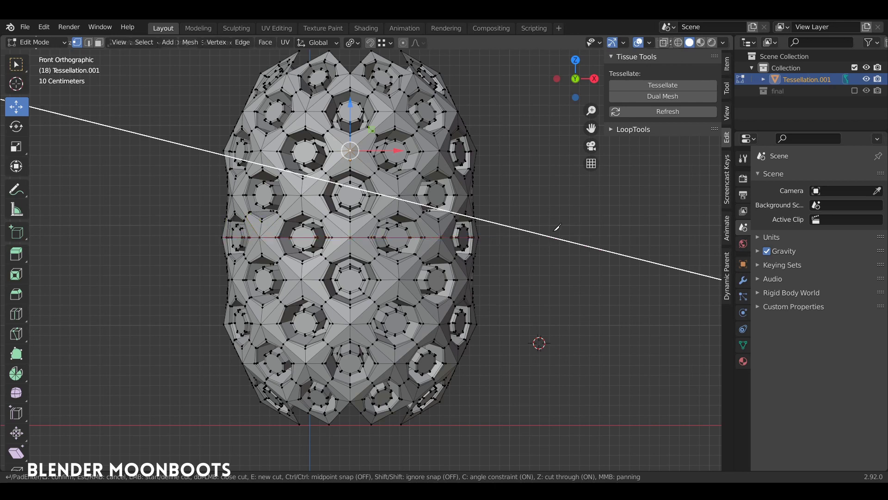
{"action": "key", "text": "Return"}
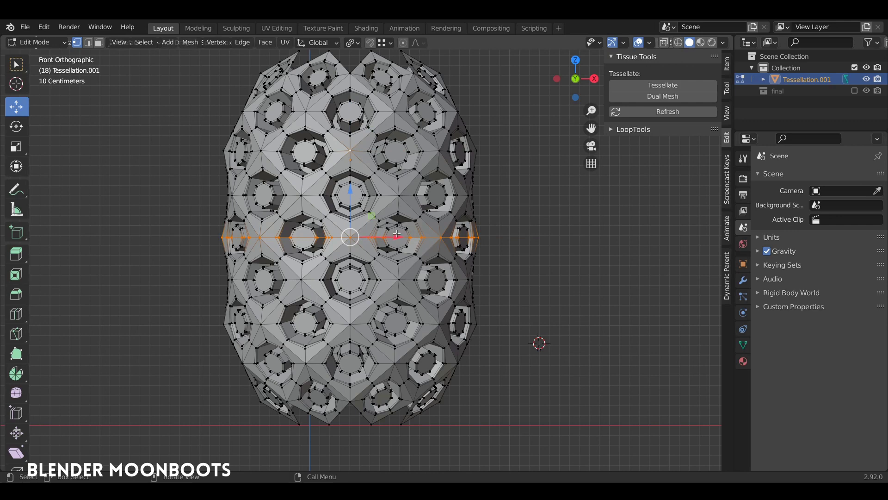
Step: With X-ray on, box-select the lower half and delete its vertices
{"action": "key", "text": "alt+z"}
{"action": "key", "text": "a"}
{"action": "key", "text": "alt+a"}
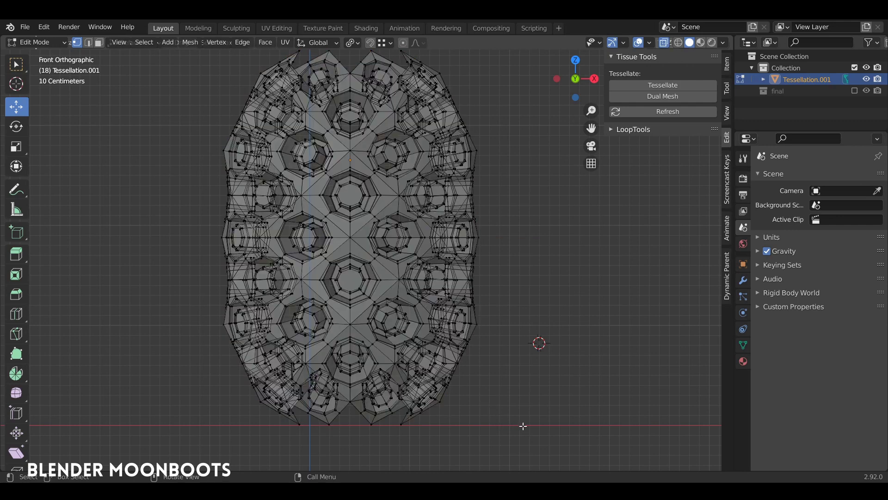
{"action": "left_click_drag", "start_coordinate": [565, 425], "coordinate": [185, 239]}
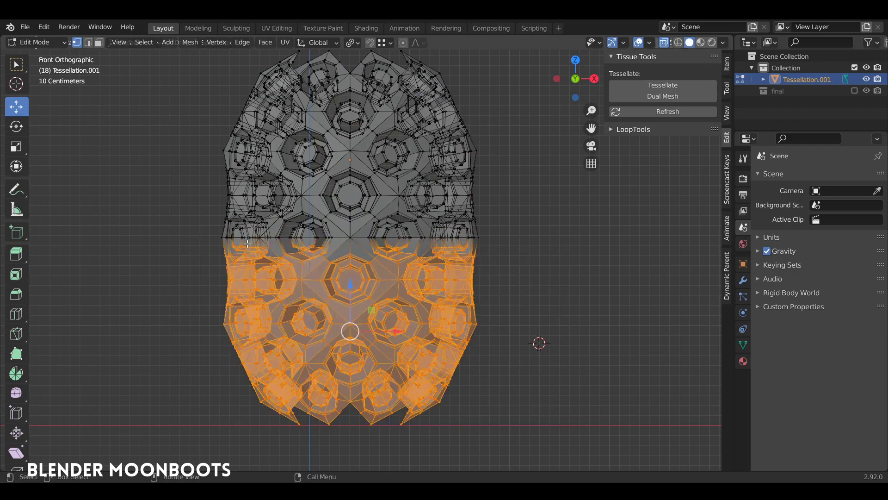
{"action": "key", "text": "x"}
{"action": "left_click", "coordinate": [242, 242]}
{"action": "scroll", "coordinate": [537, 341], "scroll_direction": "up", "scroll_amount": 5}
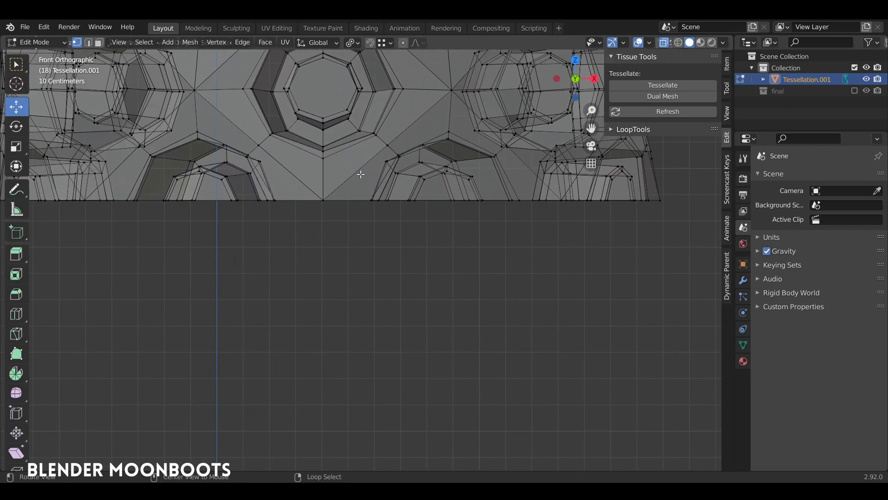
Step: Orbit to a tilted view of the dome, enable X-ray and clear the selection
{"action": "middle_click_drag", "start_coordinate": [361, 174], "coordinate": [513, 240], "text": "shift"}
{"action": "scroll", "coordinate": [495, 287], "scroll_direction": "down", "scroll_amount": 4}
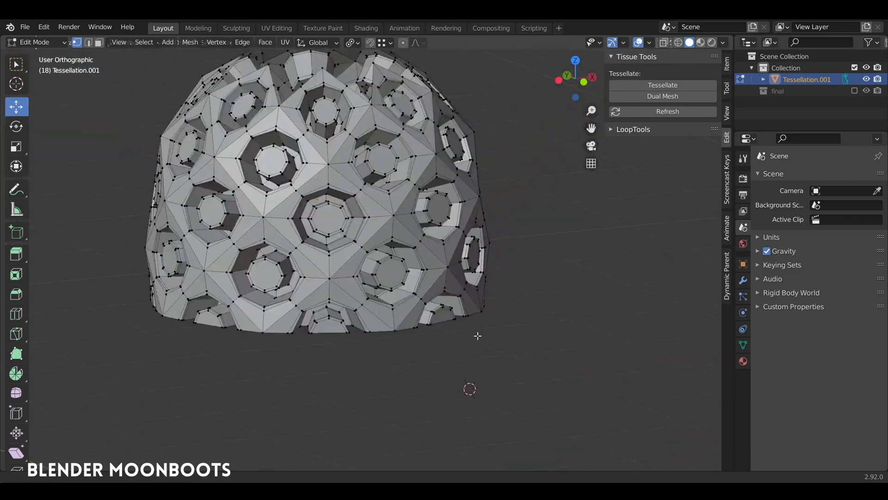
{"action": "mouse_move", "coordinate": [477, 336]}
{"action": "middle_mouse_down"}
{"action": "mouse_move", "coordinate": [471, 340]}
{"action": "mouse_move", "coordinate": [426, 247]}
{"action": "middle_mouse_up"}
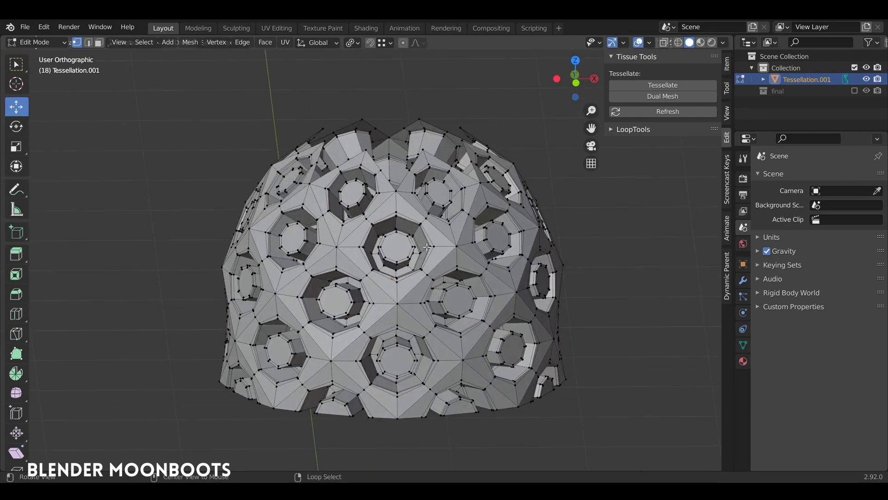
{"action": "mouse_move", "coordinate": [382, 133]}
{"action": "middle_mouse_down"}
{"action": "mouse_move", "coordinate": [448, 256]}
{"action": "mouse_move", "coordinate": [322, 233]}
{"action": "middle_mouse_up"}
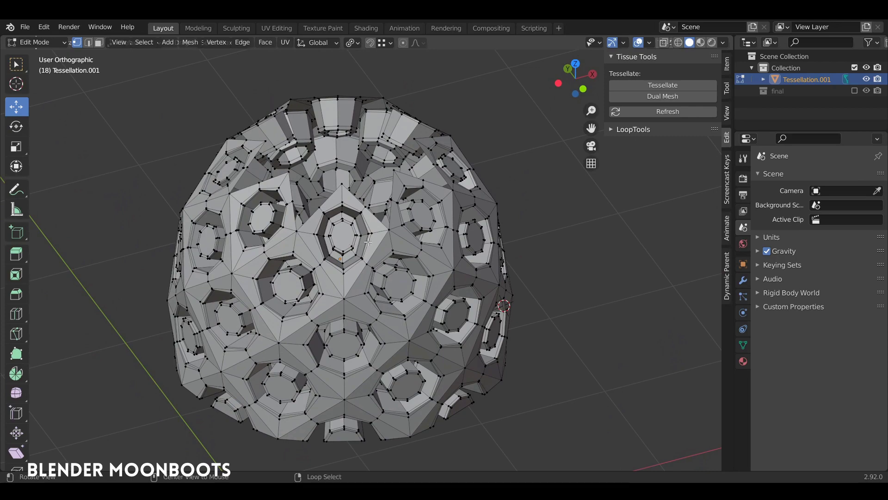
{"action": "scroll", "coordinate": [368, 241], "scroll_direction": "up", "scroll_amount": 3}
{"action": "middle_click_drag", "start_coordinate": [368, 242], "coordinate": [401, 242]}
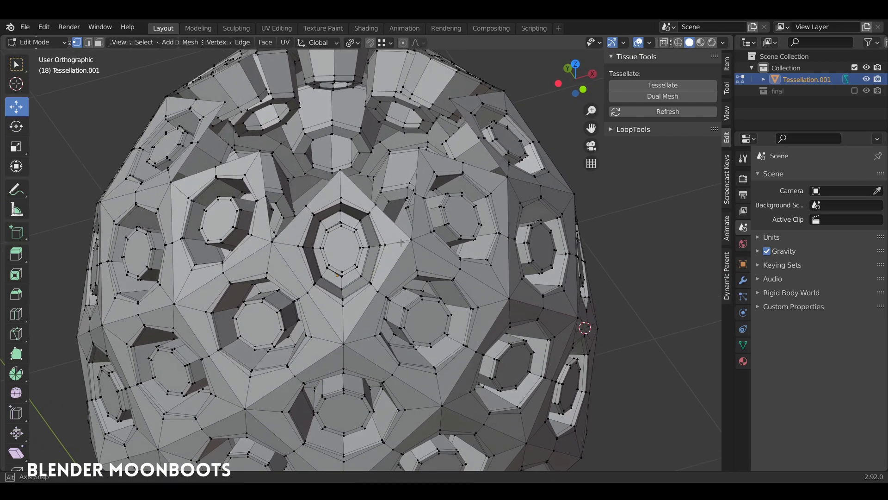
{"action": "middle_click_drag", "start_coordinate": [401, 242], "coordinate": [398, 236]}
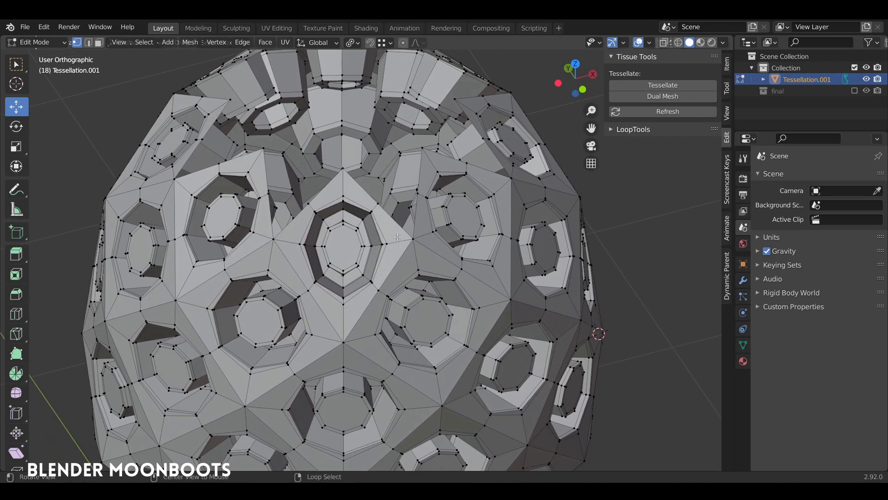
{"action": "key", "text": "alt+z"}
{"action": "key", "text": "a"}
{"action": "key", "text": "alt+a"}
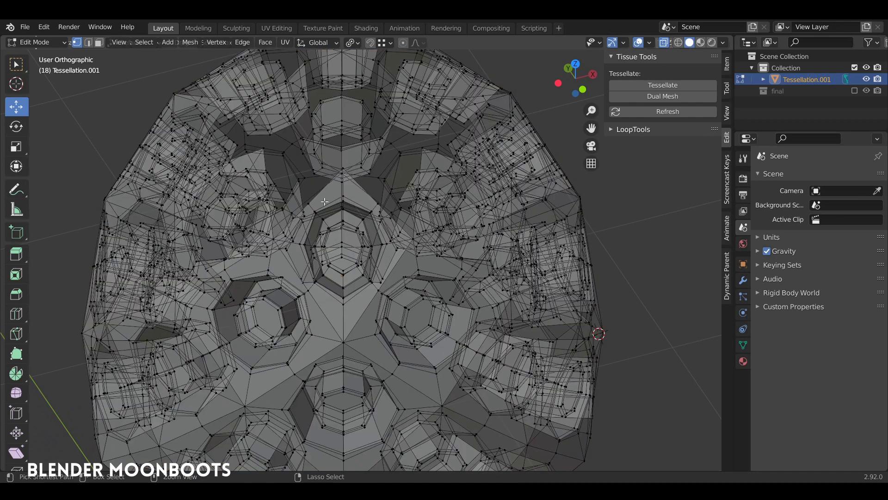
Step: Select the central hexagonal hole and its rim
{"action": "mouse_move", "coordinate": [303, 275]}
{"action": "right_mouse_down", "text": "ctrl"}
{"action": "mouse_move", "coordinate": [342, 306]}
{"action": "mouse_move", "coordinate": [378, 280]}
{"action": "right_mouse_up", "text": "ctrl"}
{"action": "right_click_drag", "start_coordinate": [372, 210], "coordinate": [376, 222], "text": "ctrl"}
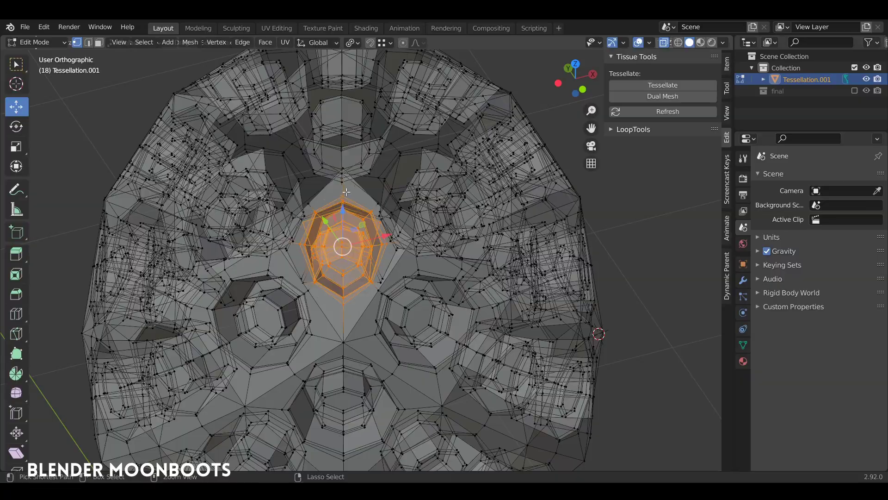
{"action": "mouse_move", "coordinate": [376, 222]}
{"action": "middle_mouse_down"}
{"action": "mouse_move", "coordinate": [417, 232]}
{"action": "mouse_move", "coordinate": [431, 185]}
{"action": "middle_mouse_up"}
{"action": "right_click_drag", "start_coordinate": [430, 185], "coordinate": [508, 264], "text": "ctrl"}
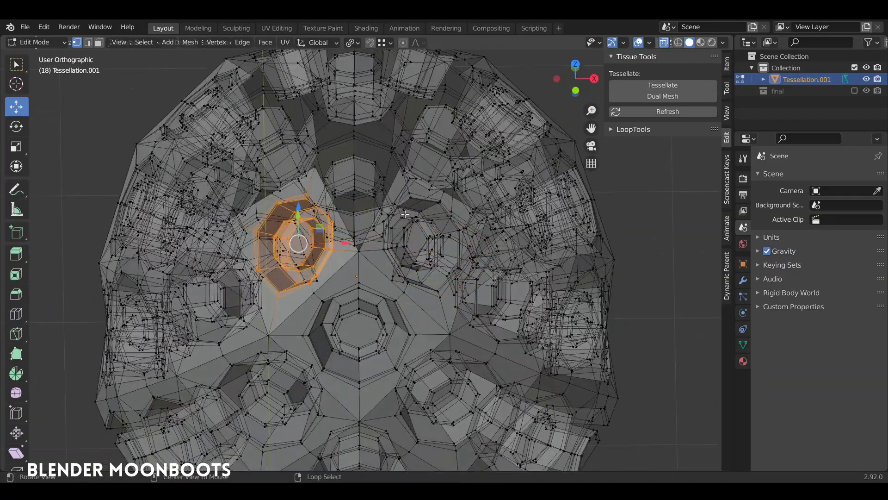
{"action": "middle_click_drag", "start_coordinate": [509, 263], "coordinate": [367, 173]}
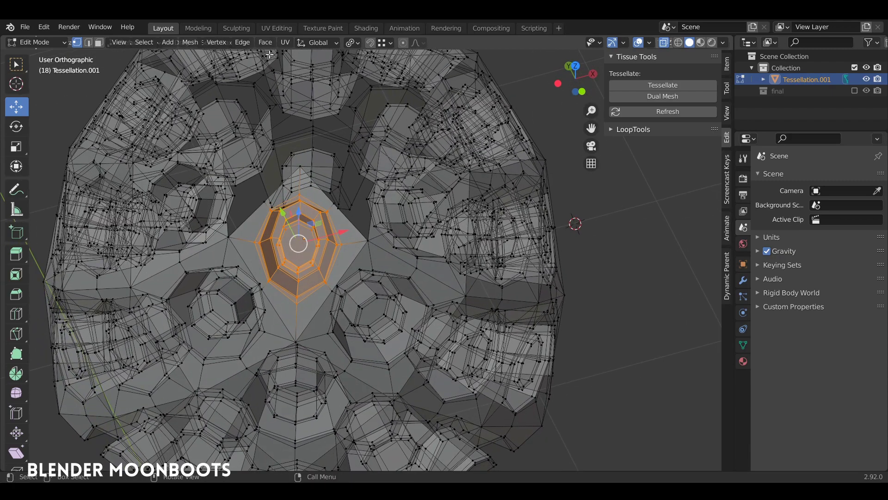
Step: Set transform orientation to View and squash the selected rim along Y to 0.795
{"action": "left_click", "coordinate": [317, 42]}
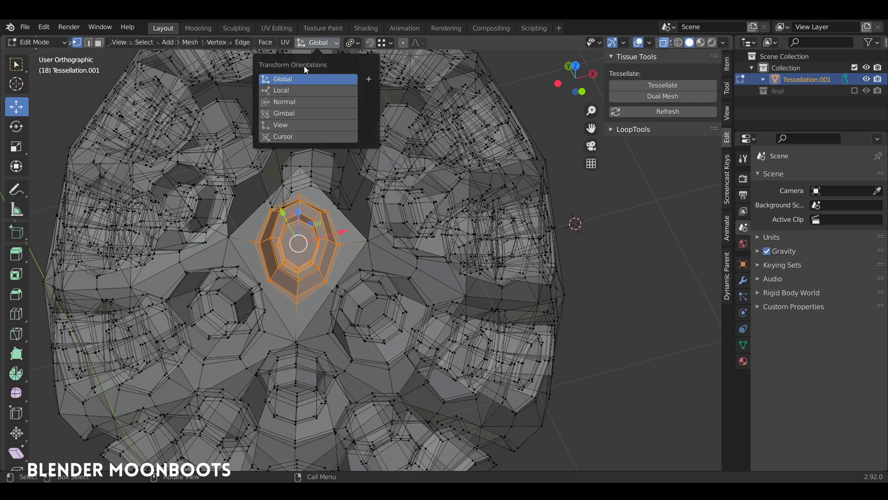
{"action": "left_click", "coordinate": [292, 125]}
{"action": "middle_click_drag", "start_coordinate": [325, 205], "coordinate": [345, 198]}
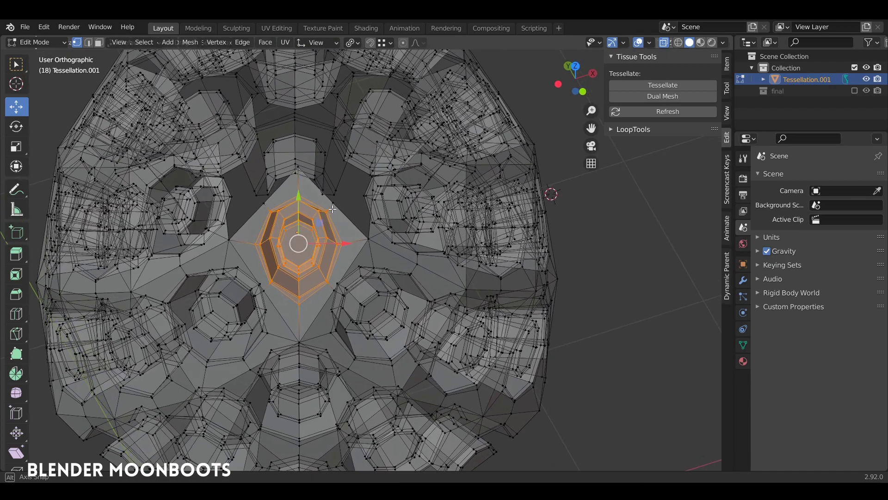
{"action": "key", "text": "s"}
{"action": "key", "text": "y"}
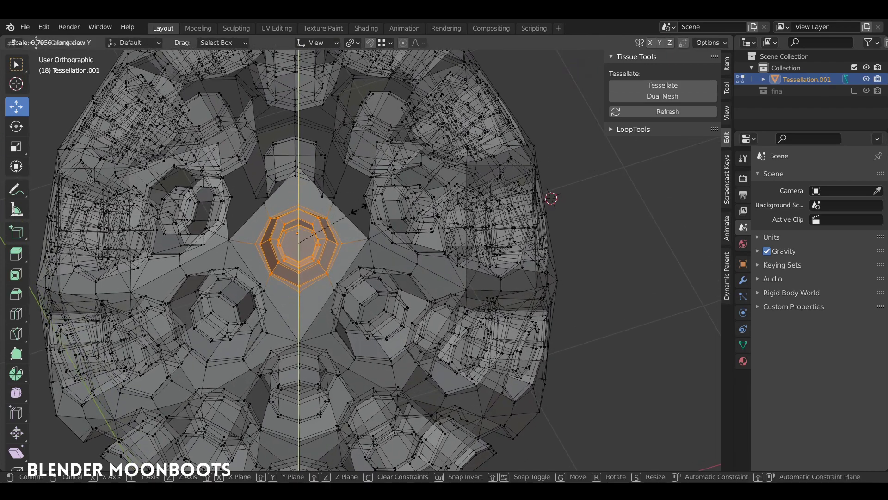
{"action": "left_click", "coordinate": [359, 212]}
Step: Lasso-select the left hole ring together with its inner ring
{"action": "scroll", "coordinate": [360, 212], "scroll_direction": "down", "scroll_amount": 3}
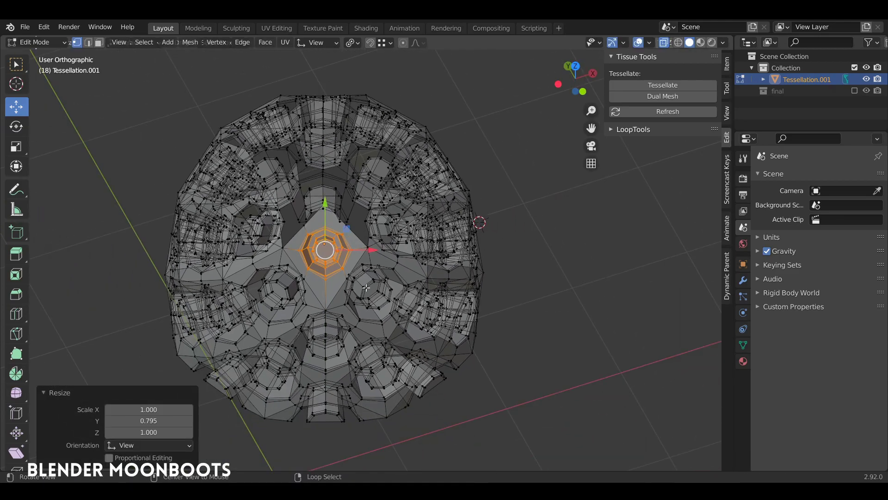
{"action": "mouse_move", "coordinate": [360, 211]}
{"action": "middle_mouse_down"}
{"action": "mouse_move", "coordinate": [334, 241]}
{"action": "mouse_move", "coordinate": [473, 294]}
{"action": "mouse_move", "coordinate": [410, 297]}
{"action": "mouse_move", "coordinate": [417, 325]}
{"action": "mouse_move", "coordinate": [429, 333]}
{"action": "mouse_move", "coordinate": [400, 321]}
{"action": "middle_mouse_up"}
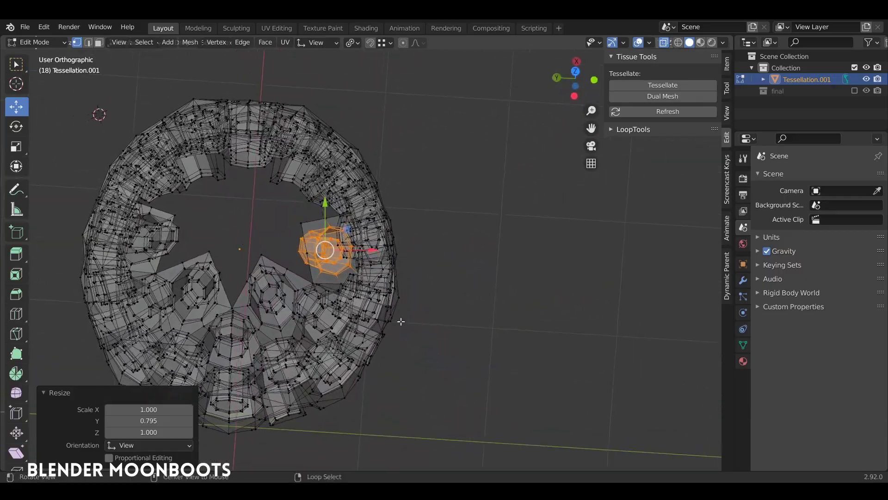
{"action": "mouse_move", "coordinate": [261, 294]}
{"action": "middle_mouse_down"}
{"action": "mouse_move", "coordinate": [352, 235]}
{"action": "mouse_move", "coordinate": [390, 222]}
{"action": "middle_mouse_up"}
{"action": "scroll", "coordinate": [352, 235], "scroll_direction": "up", "scroll_amount": 3}
{"action": "left_click", "coordinate": [295, 193]}
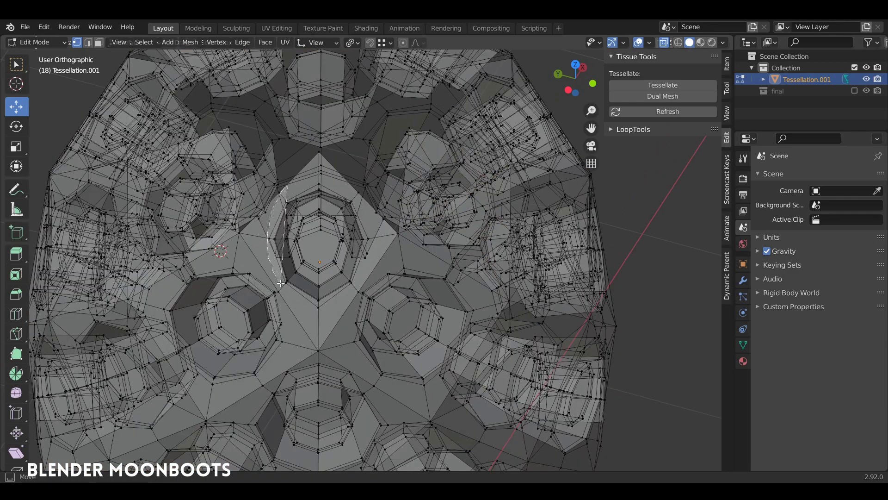
{"action": "mouse_move", "coordinate": [281, 283]}
{"action": "right_mouse_down", "text": "ctrl"}
{"action": "mouse_move", "coordinate": [324, 317]}
{"action": "mouse_move", "coordinate": [367, 277]}
{"action": "mouse_move", "coordinate": [361, 199]}
{"action": "mouse_move", "coordinate": [292, 189]}
{"action": "right_mouse_up", "text": "ctrl"}
{"action": "middle_click_drag", "start_coordinate": [292, 190], "coordinate": [305, 104]}
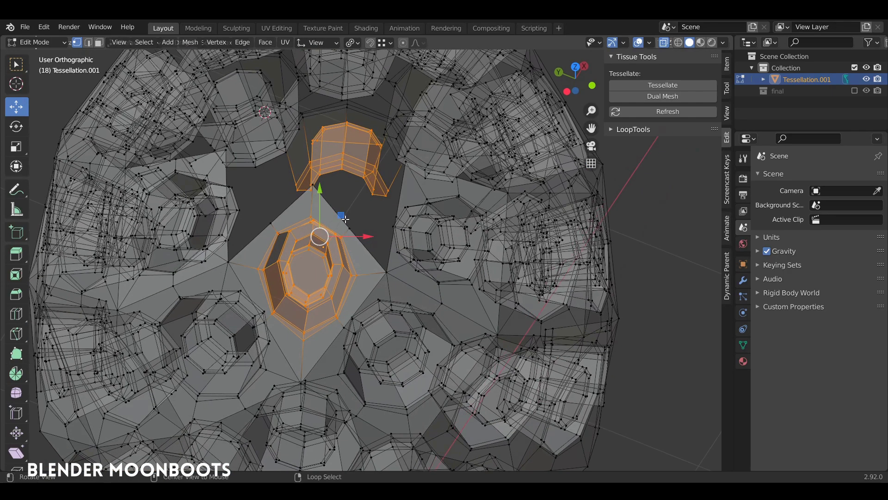
{"action": "right_click_drag", "start_coordinate": [306, 102], "coordinate": [356, 198], "text": "ctrl"}
{"action": "middle_click_drag", "start_coordinate": [356, 198], "coordinate": [367, 169]}
{"action": "mouse_move", "coordinate": [382, 138]}
{"action": "middle_mouse_down"}
{"action": "mouse_move", "coordinate": [379, 193]}
{"action": "mouse_move", "coordinate": [381, 175]}
{"action": "mouse_move", "coordinate": [393, 182]}
{"action": "middle_mouse_up"}
Step: Abandon the ring scaling and return to Object Mode to view the shell
{"action": "key", "text": "s"}
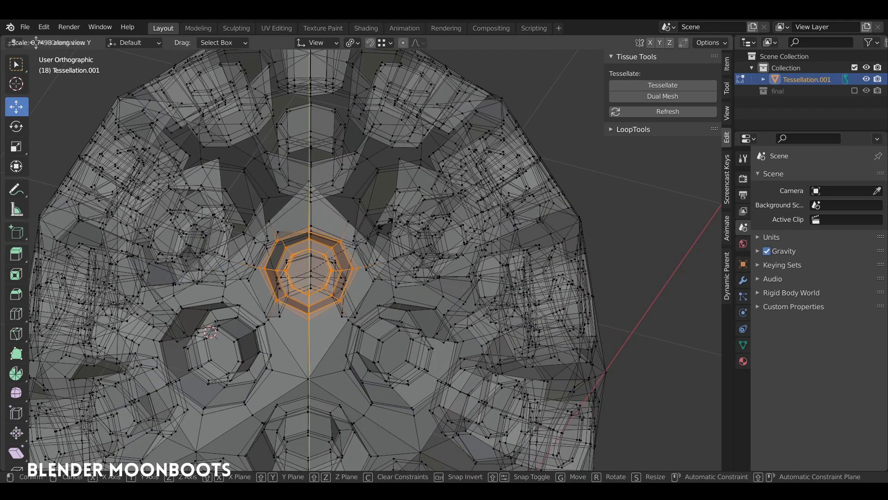
{"action": "key", "text": "Escape"}
{"action": "key", "text": "Tab"}
{"action": "mouse_move", "coordinate": [395, 267]}
{"action": "middle_mouse_down"}
{"action": "mouse_move", "coordinate": [359, 246]}
{"action": "mouse_move", "coordinate": [370, 254]}
{"action": "middle_mouse_up"}
Step: From front view, select the whole shell in Edit Mode and Symmetrize it -X to +X
{"action": "scroll", "coordinate": [370, 254], "scroll_direction": "down", "scroll_amount": 6}
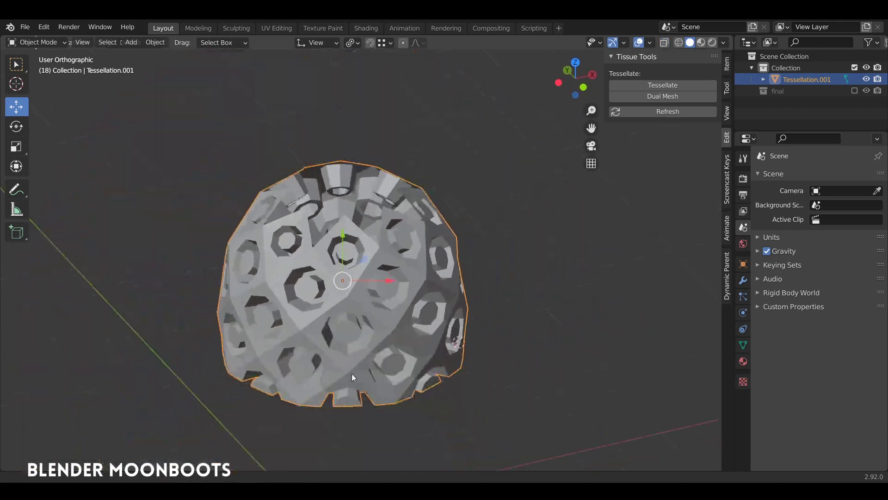
{"action": "mouse_move", "coordinate": [352, 373]}
{"action": "middle_mouse_down"}
{"action": "mouse_move", "coordinate": [368, 314]}
{"action": "mouse_move", "coordinate": [362, 296]}
{"action": "middle_mouse_up"}
{"action": "key", "text": "KP_1"}
{"action": "key", "text": "Tab"}
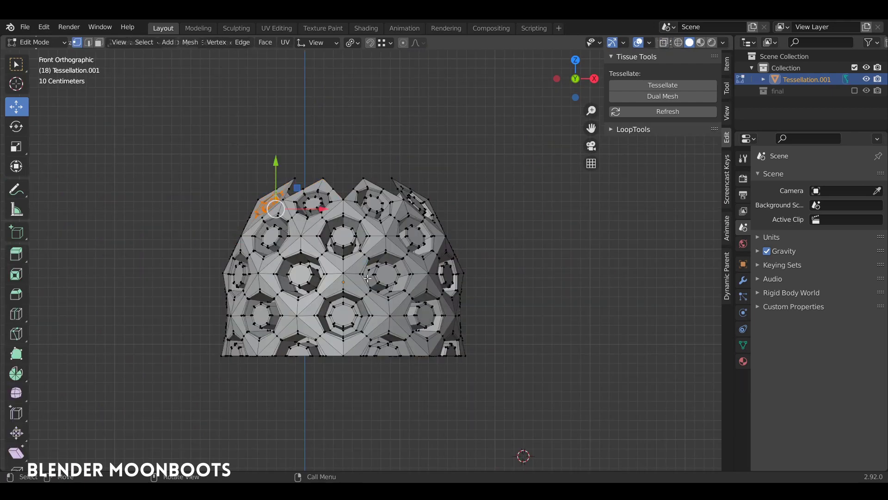
{"action": "key", "text": "a"}
{"action": "scroll", "coordinate": [356, 192], "scroll_direction": "up", "scroll_amount": 2}
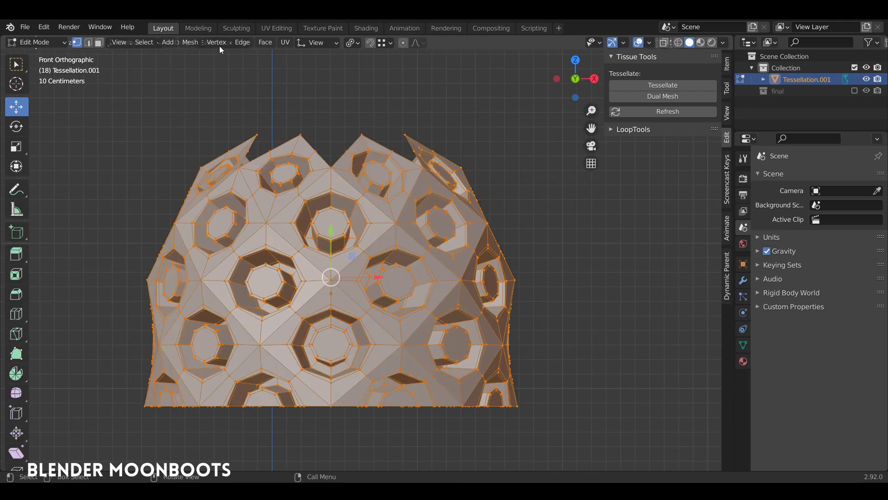
{"action": "left_click", "coordinate": [189, 43]}
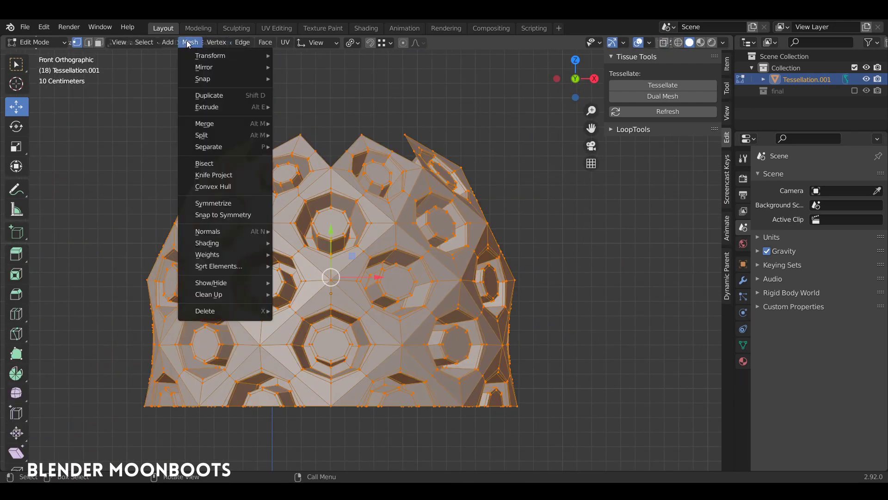
{"action": "left_click", "coordinate": [231, 205]}
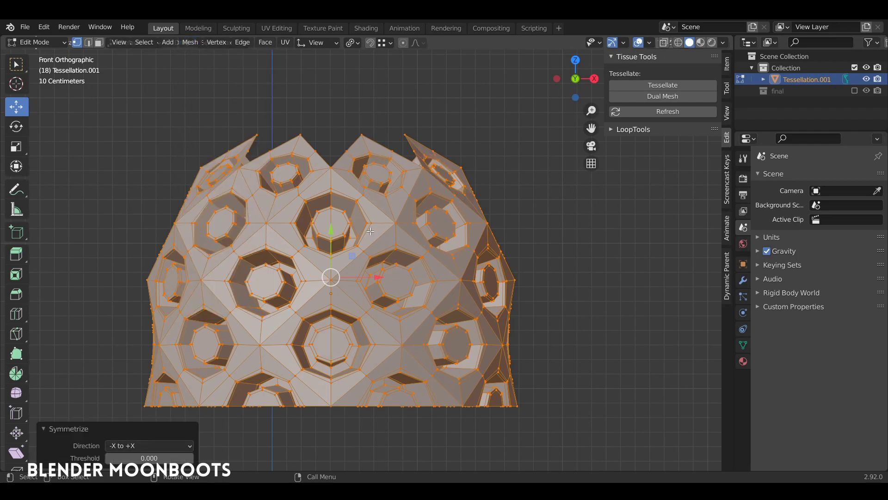
Step: Inspect the mirrored shell and set the transform orientation to Global
{"action": "mouse_move", "coordinate": [370, 231]}
{"action": "left_mouse_down", "text": "alt"}
{"action": "mouse_move", "coordinate": [317, 240]}
{"action": "mouse_move", "coordinate": [506, 247]}
{"action": "left_mouse_up", "text": "alt"}
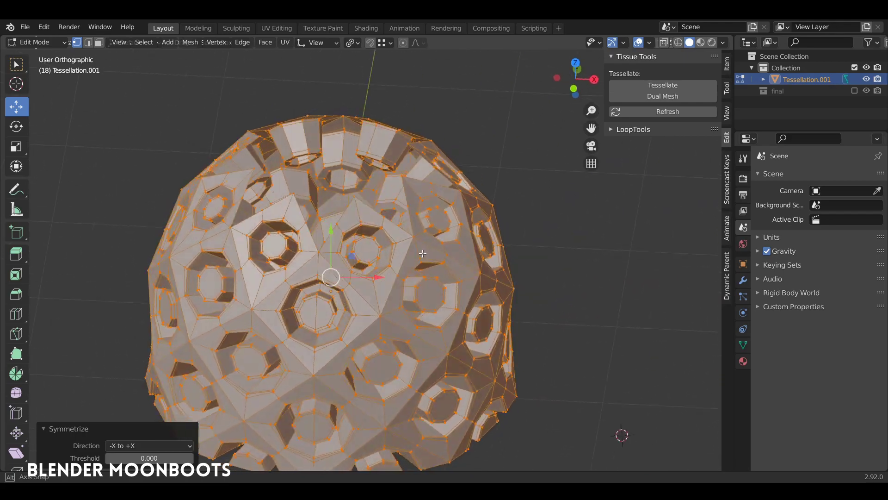
{"action": "mouse_move", "coordinate": [506, 247]}
{"action": "middle_mouse_down"}
{"action": "mouse_move", "coordinate": [567, 218]}
{"action": "mouse_move", "coordinate": [553, 214]}
{"action": "mouse_move", "coordinate": [576, 225]}
{"action": "mouse_move", "coordinate": [565, 214]}
{"action": "mouse_move", "coordinate": [472, 245]}
{"action": "mouse_move", "coordinate": [467, 265]}
{"action": "mouse_move", "coordinate": [619, 279]}
{"action": "mouse_move", "coordinate": [487, 255]}
{"action": "mouse_move", "coordinate": [442, 268]}
{"action": "mouse_move", "coordinate": [438, 282]}
{"action": "mouse_move", "coordinate": [320, 54]}
{"action": "middle_mouse_up"}
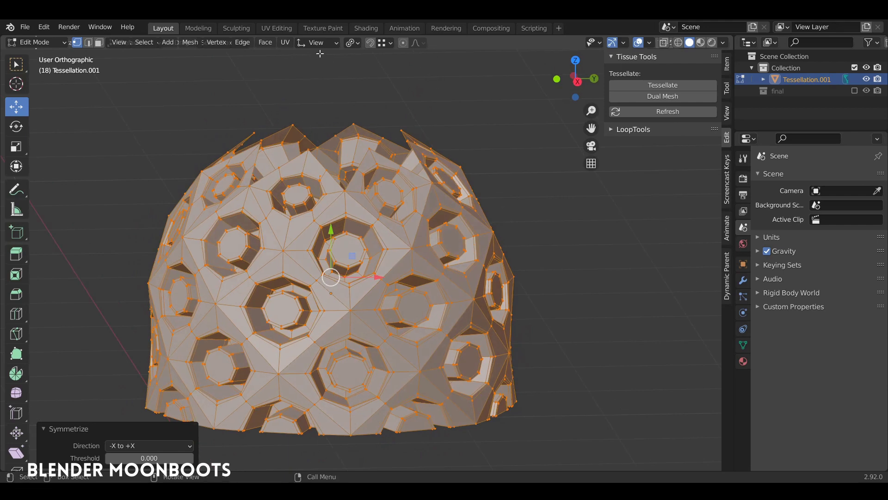
{"action": "left_click", "coordinate": [326, 44]}
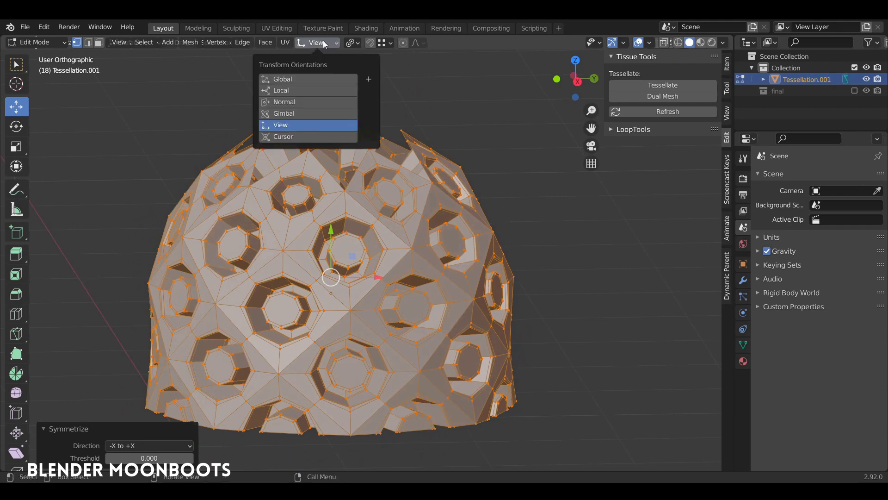
{"action": "left_click", "coordinate": [291, 80]}
{"action": "key", "text": "KP_1"}
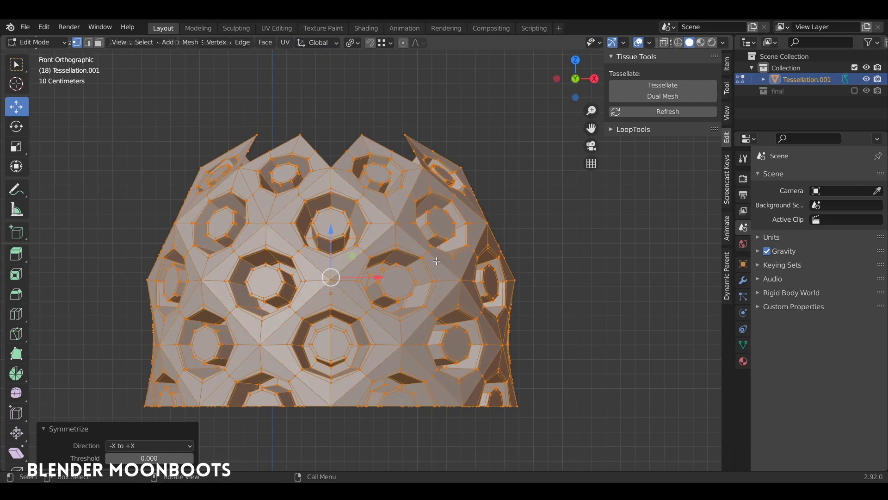
{"action": "key", "text": "KP_3"}
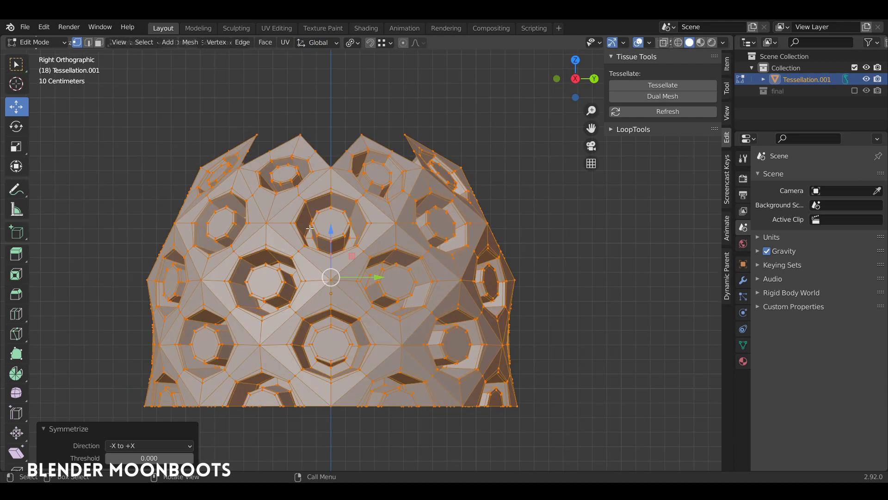
Step: Symmetrize the shell again with direction -Y to +Y
{"action": "left_click", "coordinate": [190, 42]}
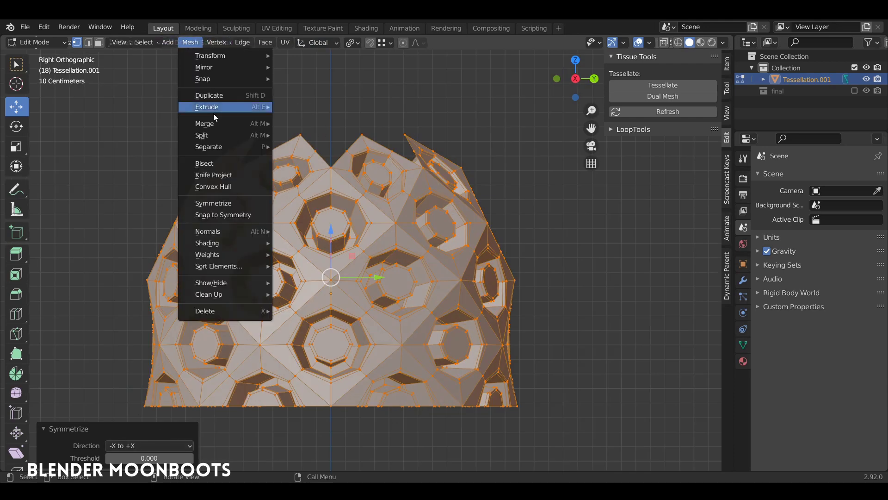
{"action": "left_click", "coordinate": [233, 206]}
{"action": "left_click", "coordinate": [146, 444]}
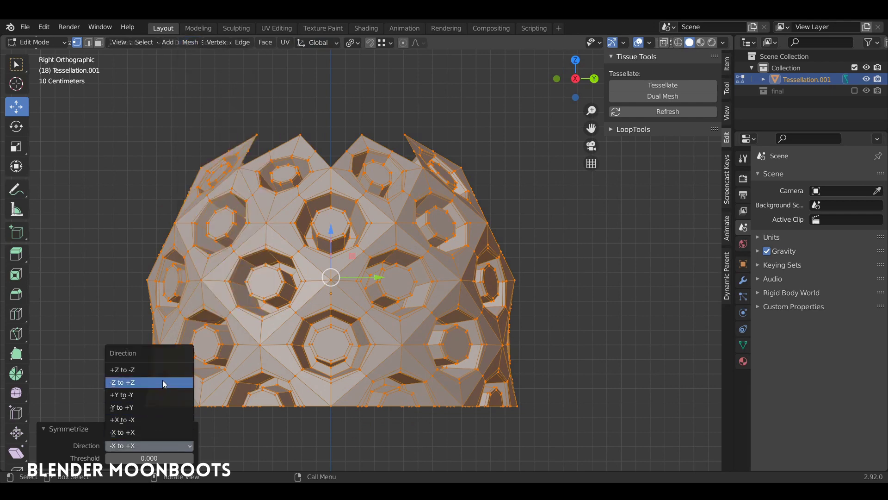
{"action": "left_click", "coordinate": [165, 407]}
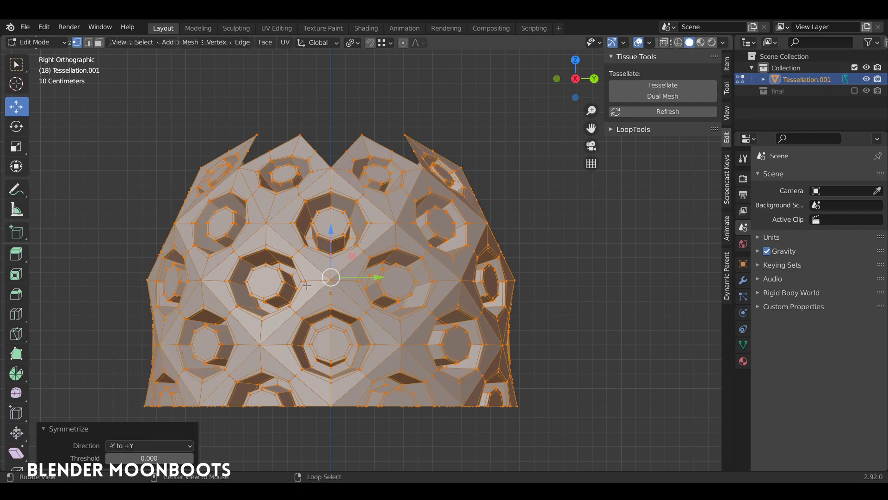
{"action": "middle_click_drag", "start_coordinate": [217, 278], "coordinate": [177, 296]}
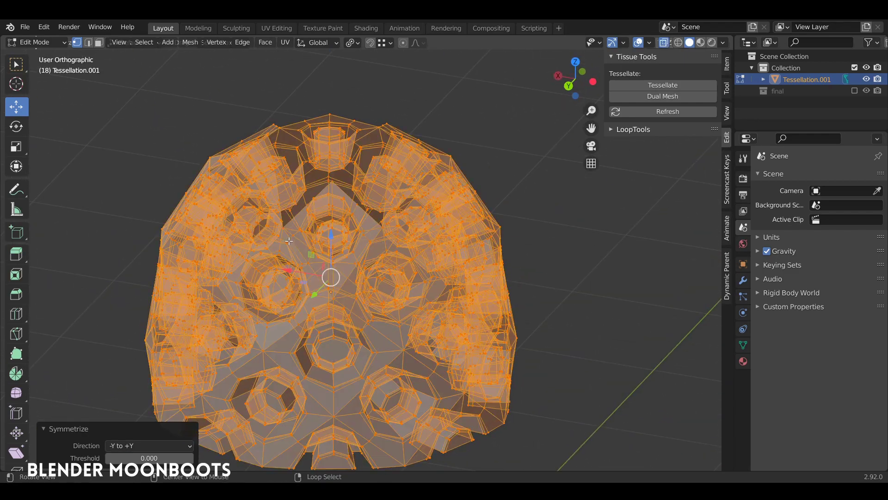
Step: Select the top edge loop of the dome and frame it in front view
{"action": "key", "text": "alt+a"}
{"action": "key", "text": "a"}
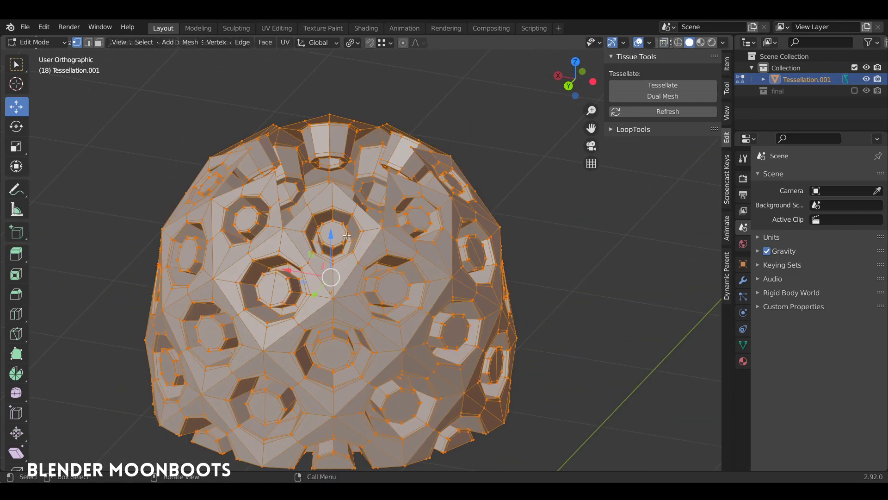
{"action": "key", "text": "alt+a"}
{"action": "left_click_drag", "start_coordinate": [347, 236], "coordinate": [385, 216], "text": "alt"}
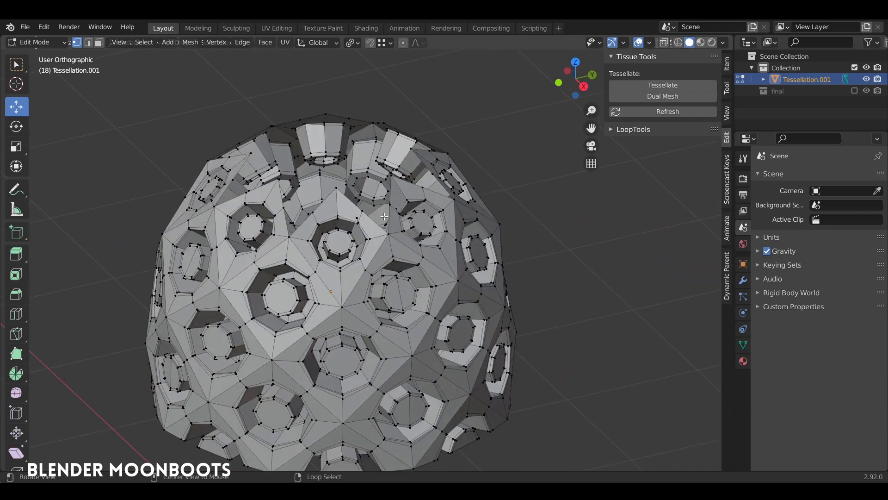
{"action": "left_click", "coordinate": [419, 150], "text": "alt"}
{"action": "left_click_drag", "start_coordinate": [418, 150], "coordinate": [458, 175], "text": "alt"}
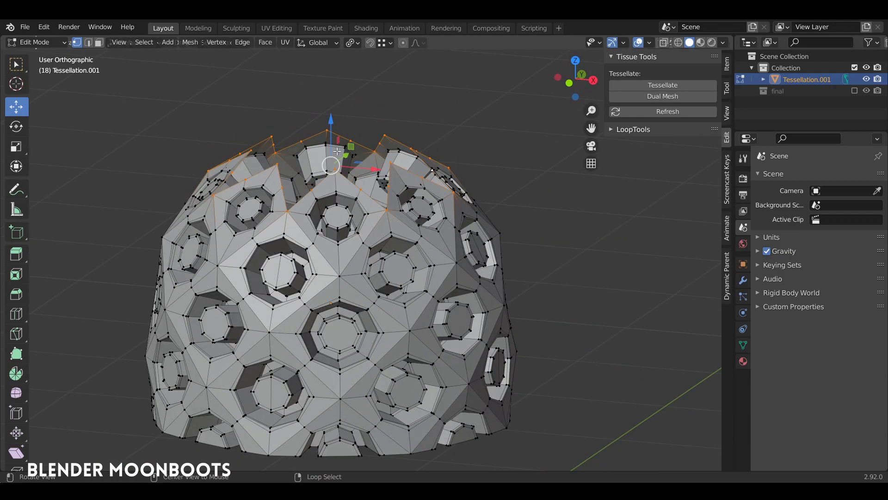
{"action": "key", "text": "KP_1"}
{"action": "middle_click_drag", "start_coordinate": [337, 151], "coordinate": [289, 179], "text": "ctrl"}
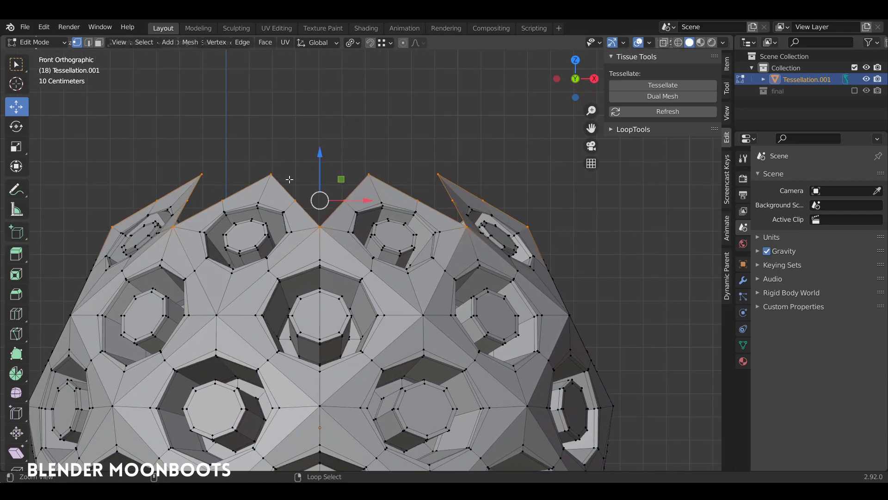
{"action": "middle_click_drag", "start_coordinate": [391, 227], "coordinate": [402, 254], "text": "shift"}
Step: Extrude the top loop, shrink it to 0.565 and round it into a circle
{"action": "key", "text": "e"}
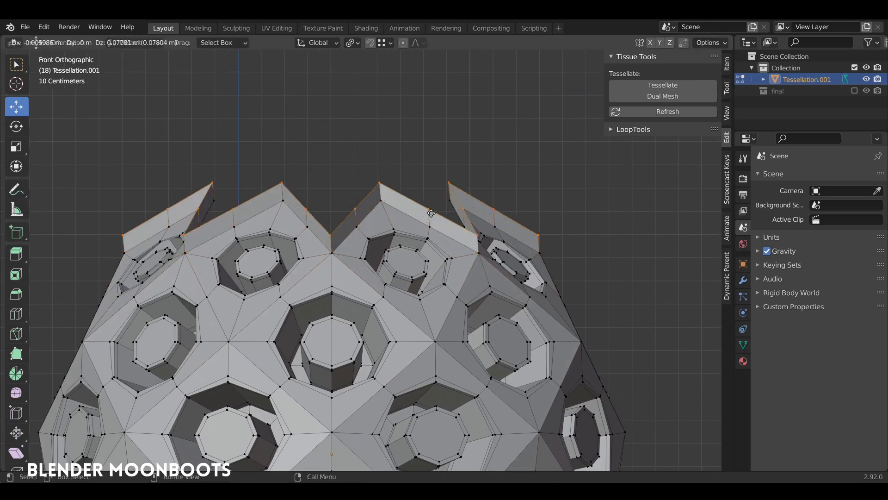
{"action": "left_click", "coordinate": [430, 185]}
{"action": "key", "text": "s"}
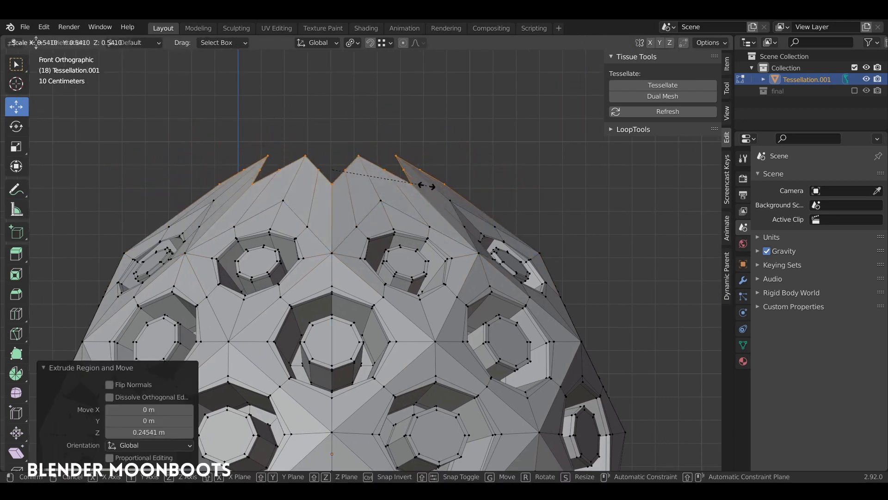
{"action": "left_click", "coordinate": [388, 176]}
{"action": "mouse_move", "coordinate": [389, 176]}
{"action": "middle_mouse_down"}
{"action": "mouse_move", "coordinate": [436, 234]}
{"action": "mouse_move", "coordinate": [393, 195]}
{"action": "middle_mouse_up"}
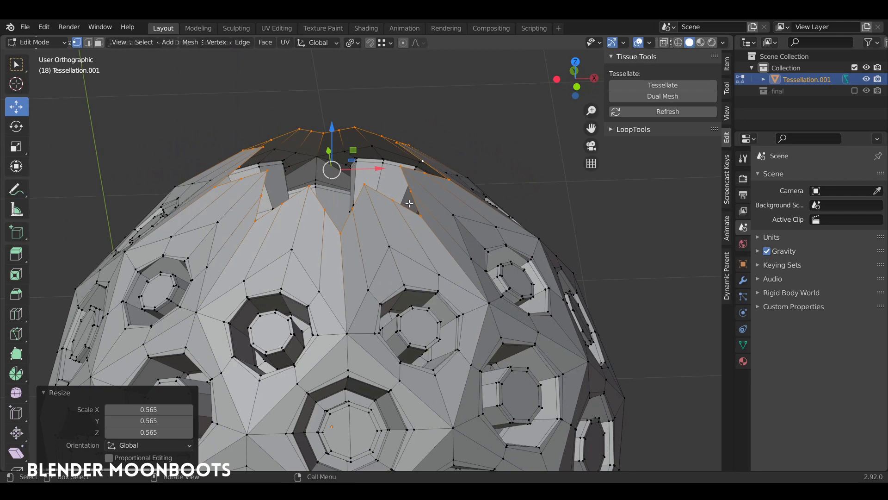
{"action": "right_click", "coordinate": [396, 189]}
{"action": "left_click", "coordinate": [468, 201]}
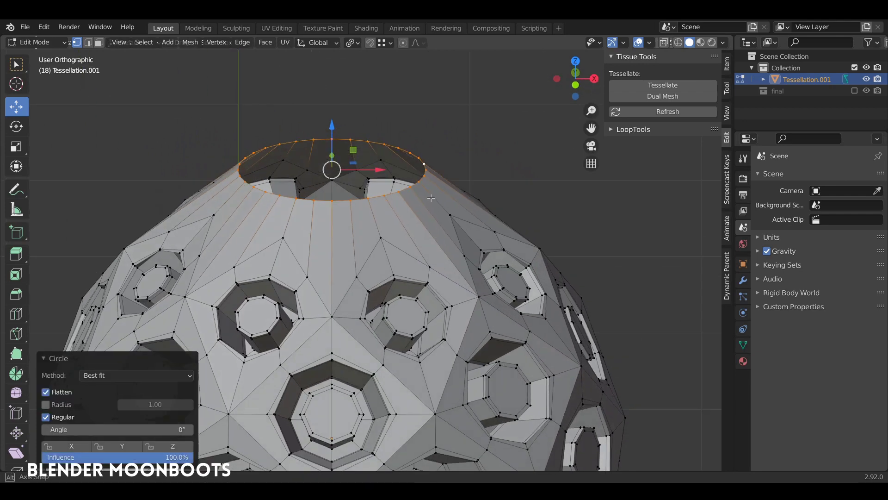
{"action": "middle_click_drag", "start_coordinate": [431, 198], "coordinate": [435, 194]}
Step: Extrude a ring, scale it to 0.548 and lower it along Z
{"action": "key", "text": "e"}
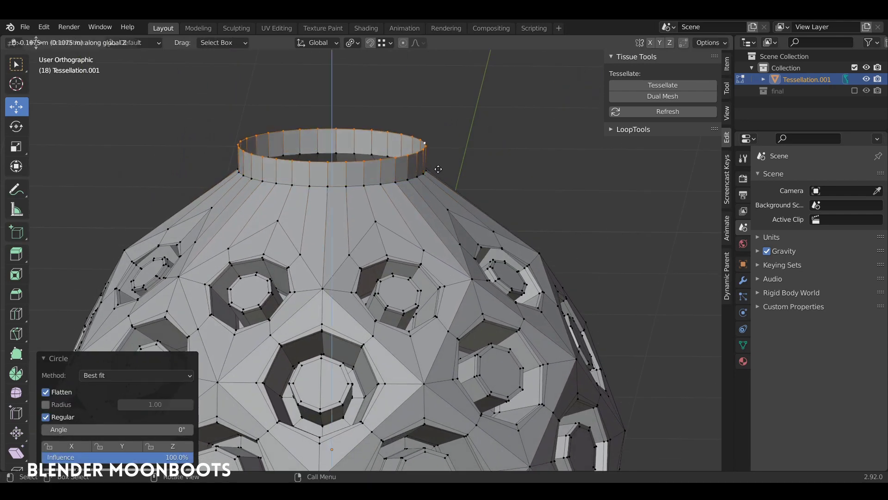
{"action": "left_click", "coordinate": [438, 169]}
{"action": "key", "text": "s"}
{"action": "left_click", "coordinate": [391, 164]}
{"action": "key", "text": "g"}
{"action": "key", "text": "z"}
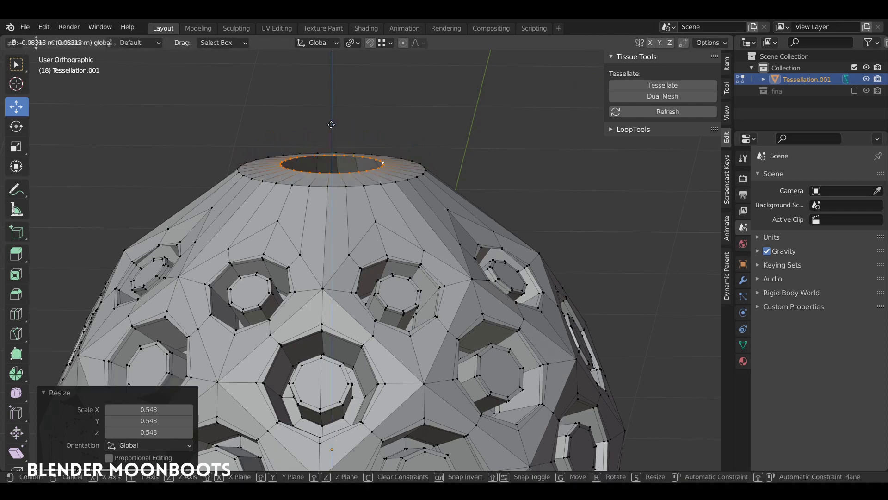
{"action": "left_click", "coordinate": [333, 118]}
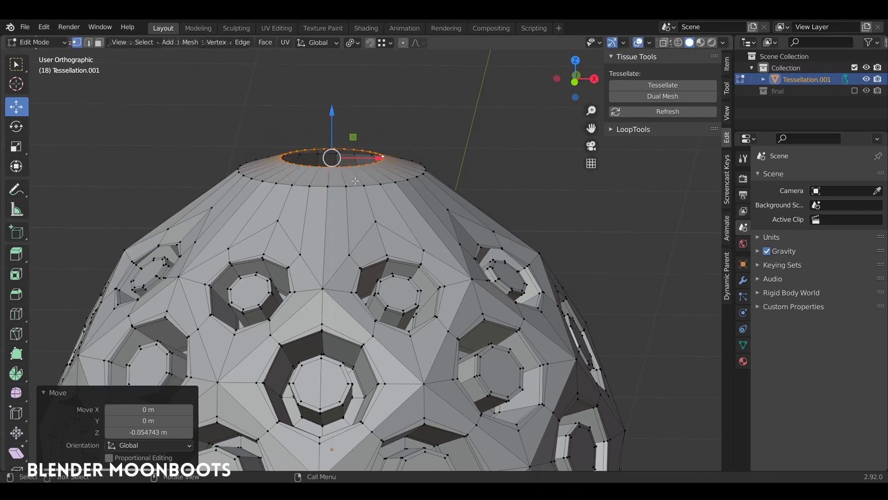
Step: Extrude the loop in place, scale it to 0.520 and move it along Z
{"action": "key", "text": "e"}
{"action": "right_click", "coordinate": [348, 133]}
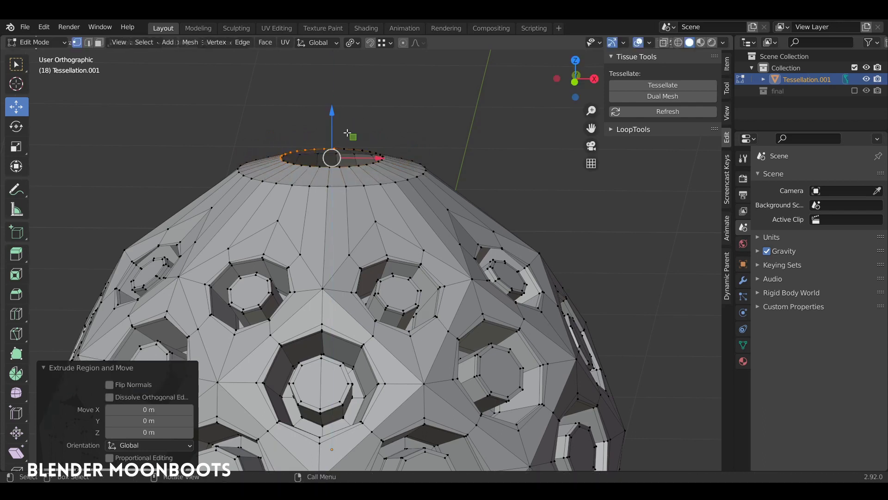
{"action": "key", "text": "s"}
{"action": "left_click", "coordinate": [399, 167]}
{"action": "key", "text": "g"}
{"action": "key", "text": "z"}
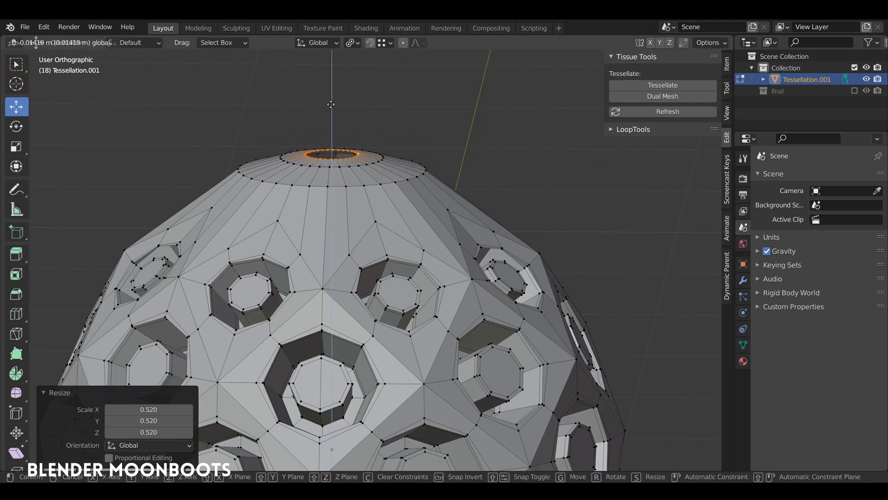
{"action": "left_click", "coordinate": [332, 104]}
Step: Select the larger ring below the top and lower it by 0.016043 m
{"action": "mouse_move", "coordinate": [367, 121]}
{"action": "middle_mouse_down"}
{"action": "mouse_move", "coordinate": [389, 171]}
{"action": "mouse_move", "coordinate": [389, 200]}
{"action": "middle_mouse_up"}
{"action": "left_click", "coordinate": [370, 186], "text": "alt"}
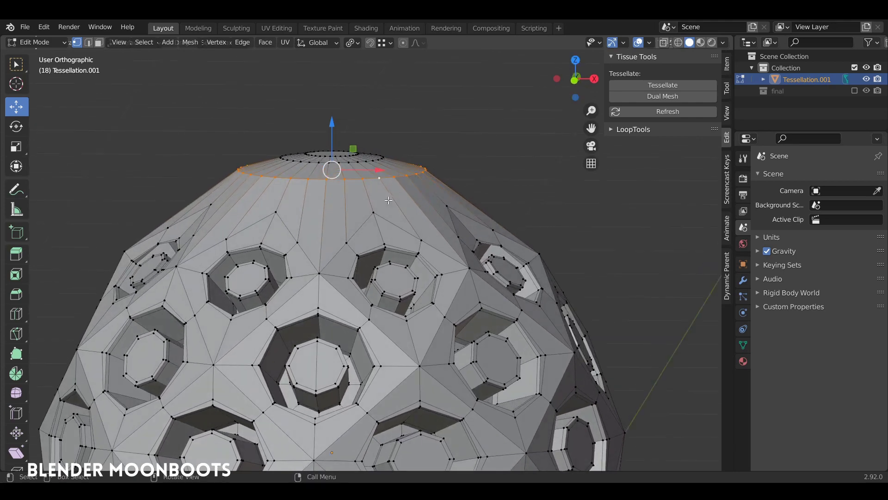
{"action": "mouse_move", "coordinate": [330, 116]}
{"action": "left_mouse_down"}
{"action": "mouse_move", "coordinate": [329, 134]}
{"action": "mouse_move", "coordinate": [372, 151]}
{"action": "left_mouse_up"}
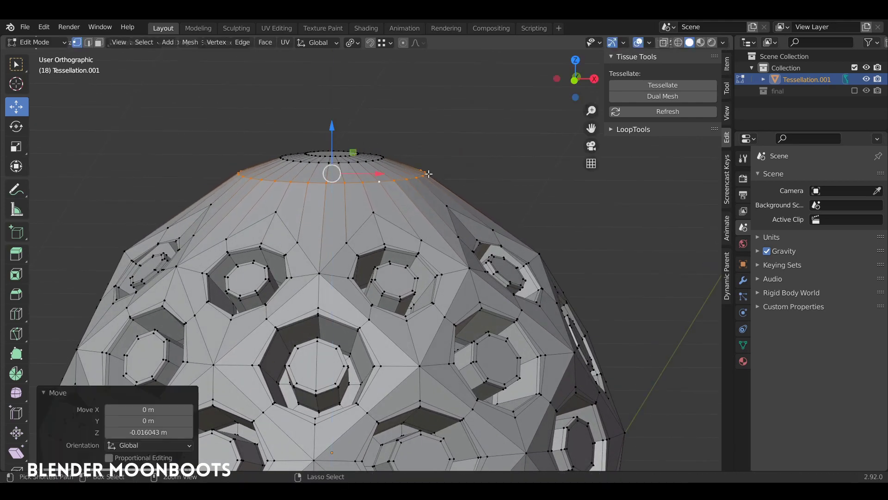
Step: Inspect the whole dome from Object Mode, then go back into its mesh editing
{"action": "key", "text": "Tab"}
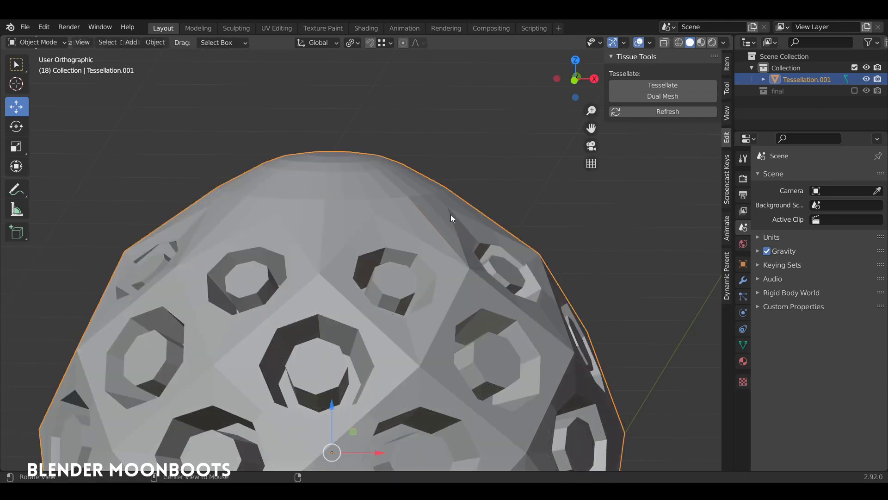
{"action": "scroll", "coordinate": [451, 215], "scroll_direction": "down", "scroll_amount": 4}
{"action": "mouse_move", "coordinate": [394, 290]}
{"action": "middle_mouse_down"}
{"action": "mouse_move", "coordinate": [440, 299]}
{"action": "mouse_move", "coordinate": [437, 240]}
{"action": "mouse_move", "coordinate": [480, 232]}
{"action": "mouse_move", "coordinate": [514, 258]}
{"action": "mouse_move", "coordinate": [485, 259]}
{"action": "mouse_move", "coordinate": [492, 235]}
{"action": "mouse_move", "coordinate": [466, 268]}
{"action": "mouse_move", "coordinate": [441, 229]}
{"action": "mouse_move", "coordinate": [424, 229]}
{"action": "mouse_move", "coordinate": [446, 242]}
{"action": "middle_mouse_up"}
{"action": "key", "text": "Tab"}
{"action": "scroll", "coordinate": [424, 229], "scroll_direction": "up", "scroll_amount": 2}
{"action": "scroll", "coordinate": [435, 236], "scroll_direction": "up", "scroll_amount": 2}
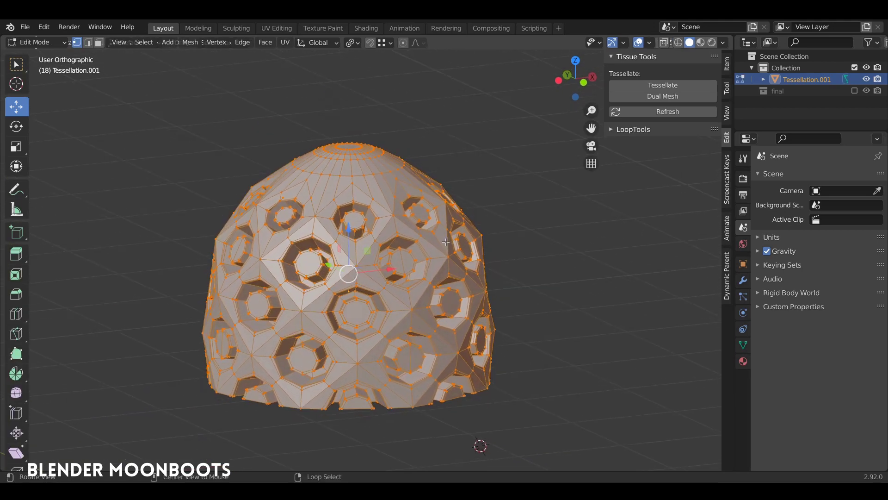
Step: Symmetrize the dome from +Z to -Z into a sphere, then undo it to restore the dome
{"action": "left_click", "coordinate": [197, 43]}
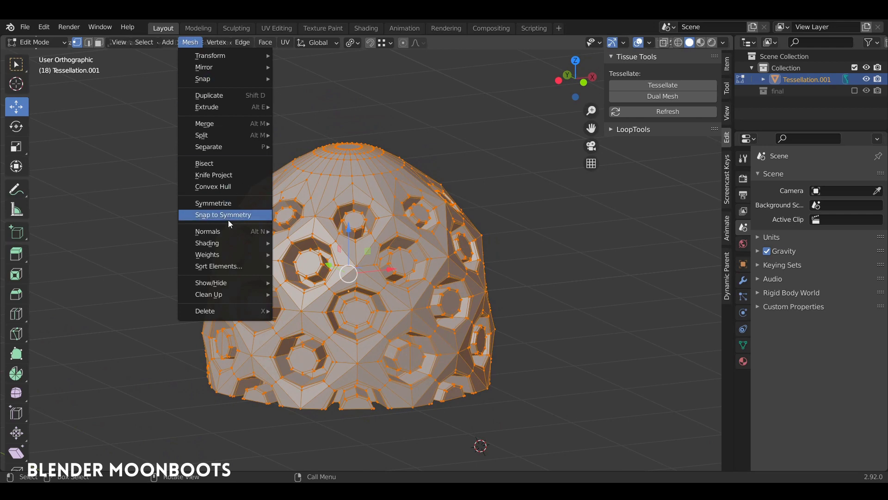
{"action": "left_click", "coordinate": [226, 207]}
{"action": "left_click", "coordinate": [141, 442]}
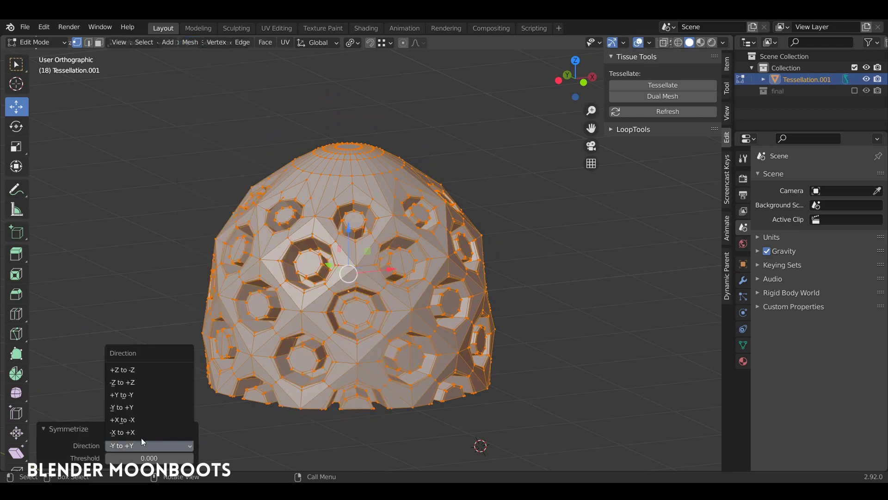
{"action": "left_click", "coordinate": [156, 370]}
{"action": "middle_click_drag", "start_coordinate": [297, 316], "coordinate": [286, 287], "text": "shift"}
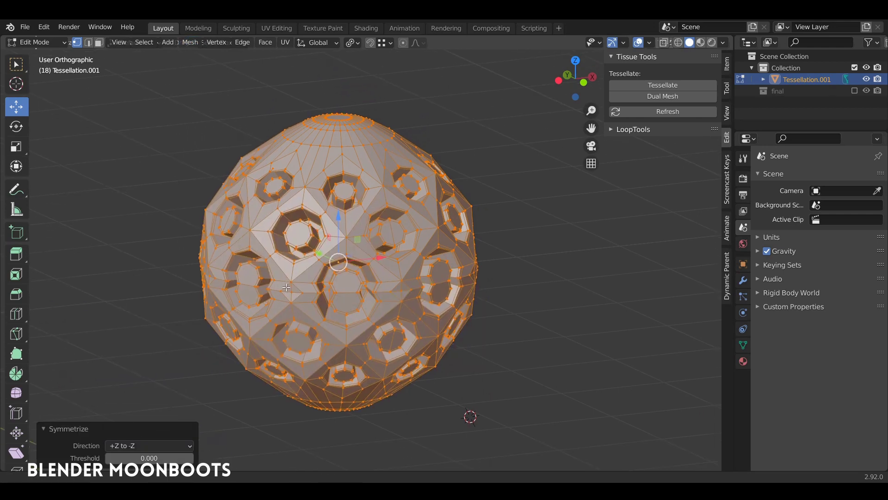
{"action": "key", "text": "ctrl+z"}
{"action": "mouse_move", "coordinate": [260, 330]}
{"action": "middle_mouse_down"}
{"action": "mouse_move", "coordinate": [355, 277]}
{"action": "mouse_move", "coordinate": [337, 322]}
{"action": "mouse_move", "coordinate": [367, 341]}
{"action": "mouse_move", "coordinate": [345, 346]}
{"action": "middle_mouse_up"}
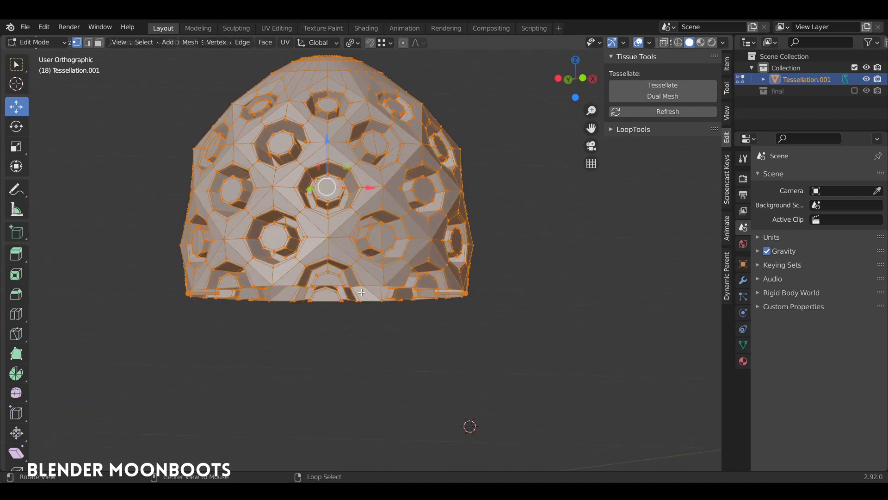
Step: Snap the 3D cursor to a vertex on the dome's bottom rim
{"action": "left_click", "coordinate": [318, 348]}
{"action": "scroll", "coordinate": [317, 348], "scroll_direction": "up", "scroll_amount": 3}
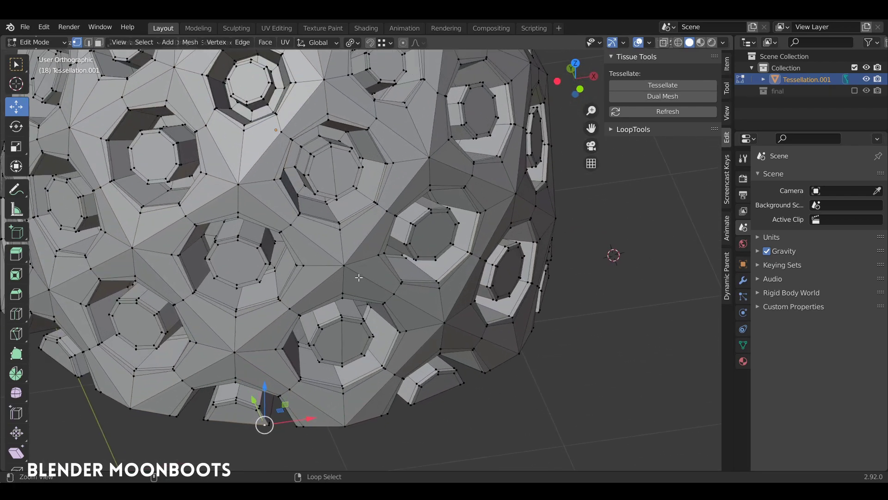
{"action": "scroll", "coordinate": [339, 300], "scroll_direction": "up", "scroll_amount": 2}
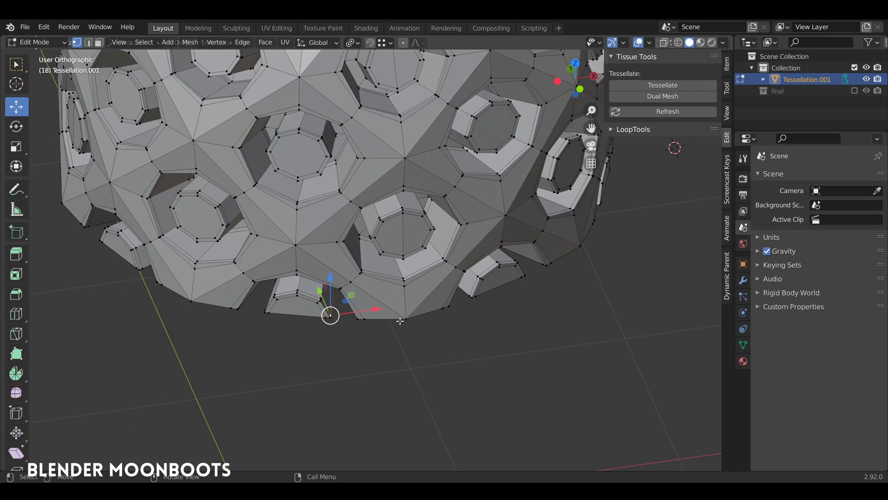
{"action": "middle_click_drag", "start_coordinate": [401, 321], "coordinate": [414, 297]}
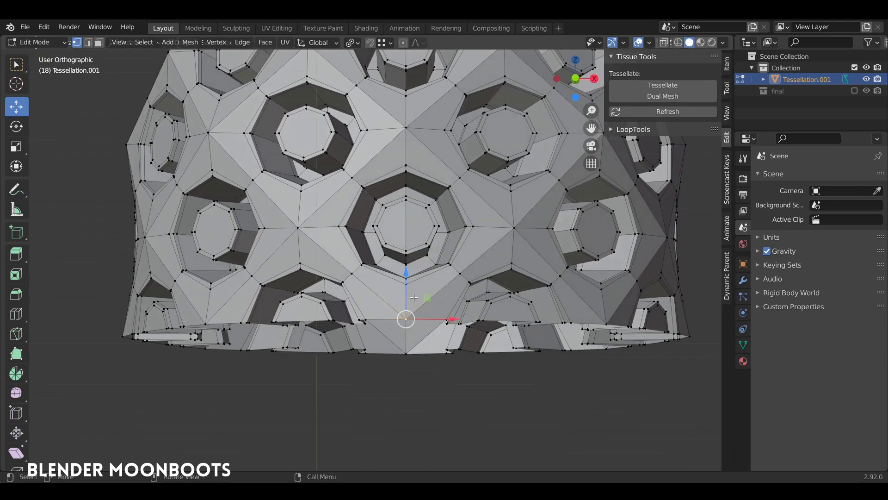
{"action": "middle_click_drag", "start_coordinate": [406, 356], "coordinate": [530, 296]}
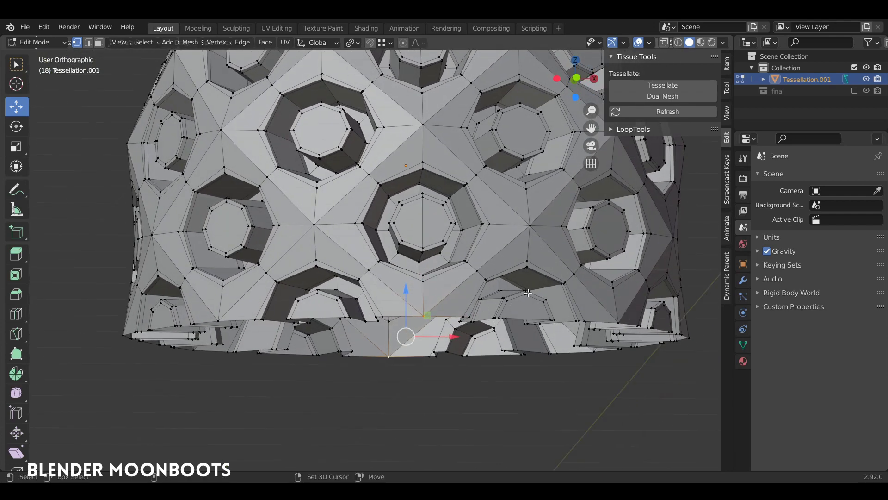
{"action": "key", "text": "shift+s"}
{"action": "left_click", "coordinate": [523, 367]}
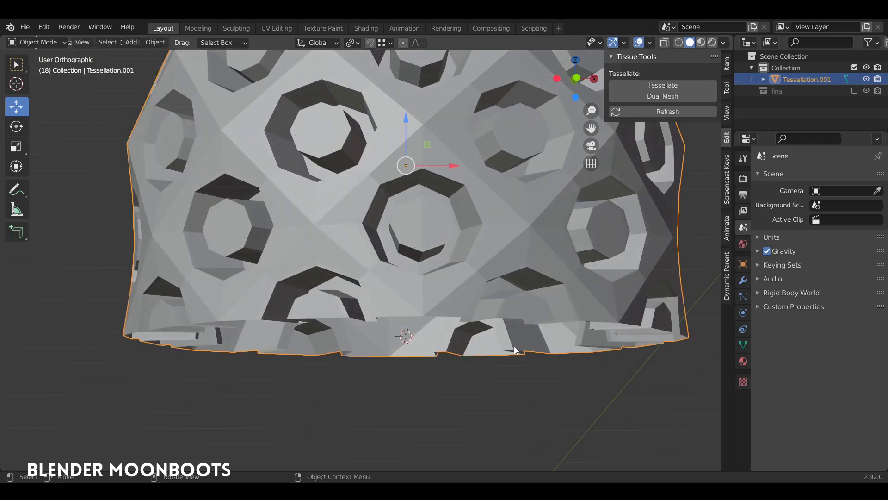
Step: In Object Mode, set the dome's origin to the 3D cursor
{"action": "key", "text": "Tab"}
{"action": "mouse_move", "coordinate": [498, 342]}
{"action": "middle_mouse_down"}
{"action": "mouse_move", "coordinate": [498, 360]}
{"action": "mouse_move", "coordinate": [503, 291]}
{"action": "middle_mouse_up"}
{"action": "right_click", "coordinate": [477, 271]}
{"action": "mouse_move", "coordinate": [448, 301]}
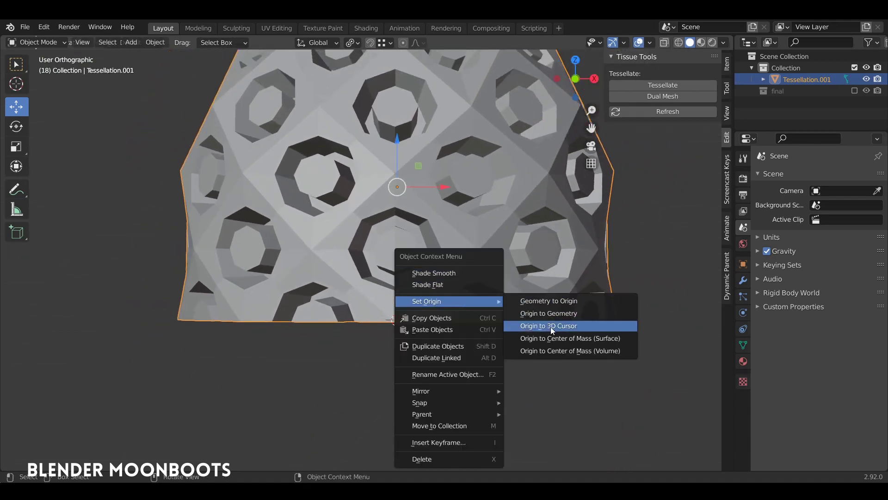
{"action": "left_click", "coordinate": [555, 326]}
{"action": "middle_click_drag", "start_coordinate": [504, 311], "coordinate": [506, 295]}
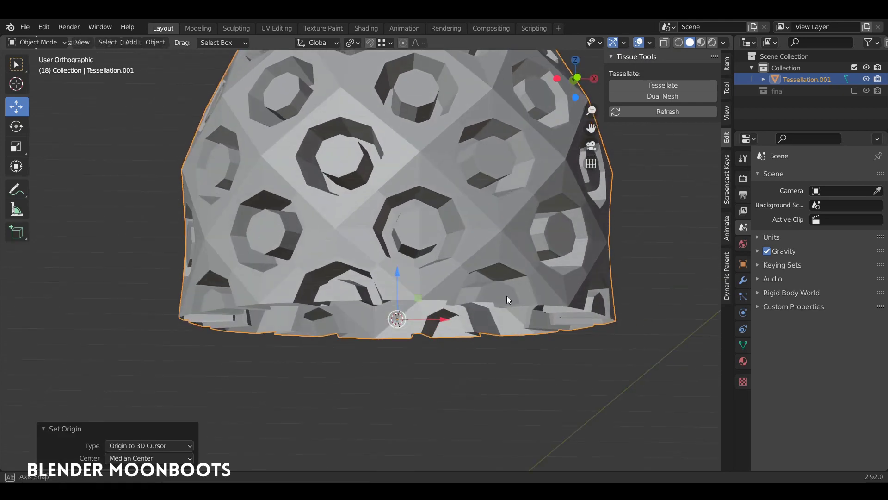
Step: Symmetrize the whole dome mesh from +Z to -Z into a closed shell
{"action": "right_click", "coordinate": [480, 273]}
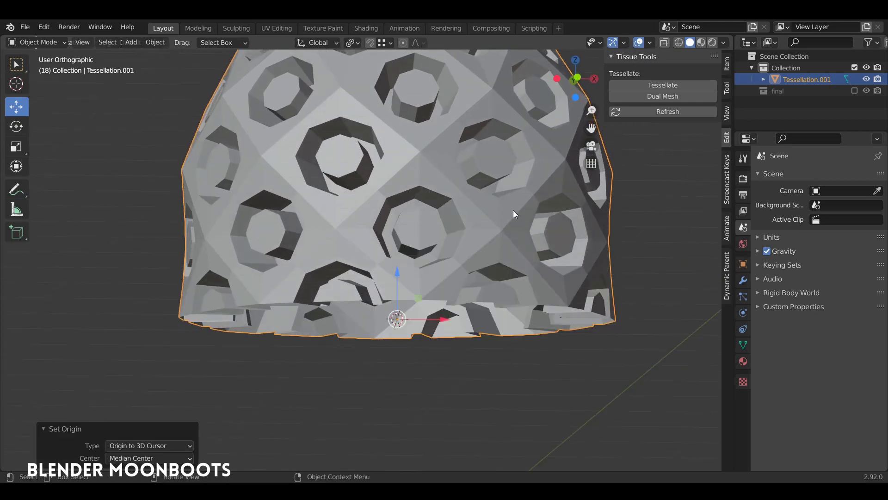
{"action": "key", "text": "Tab"}
{"action": "left_click", "coordinate": [197, 44]}
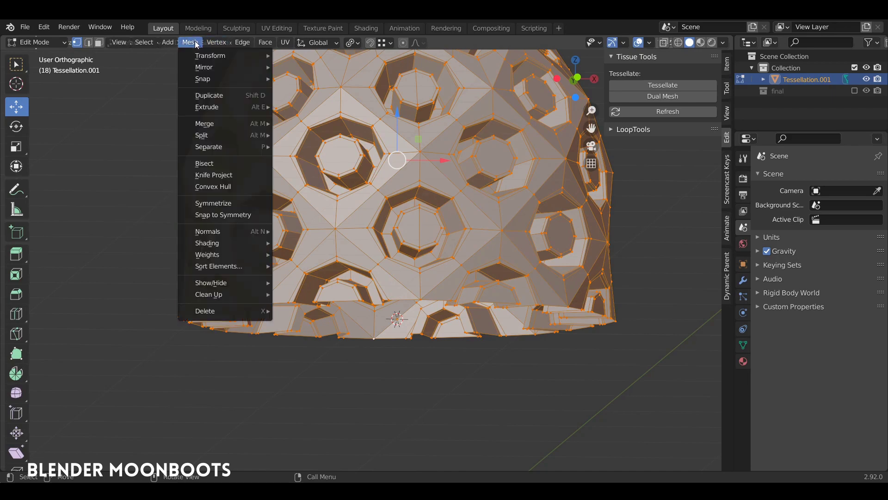
{"action": "left_click", "coordinate": [237, 204]}
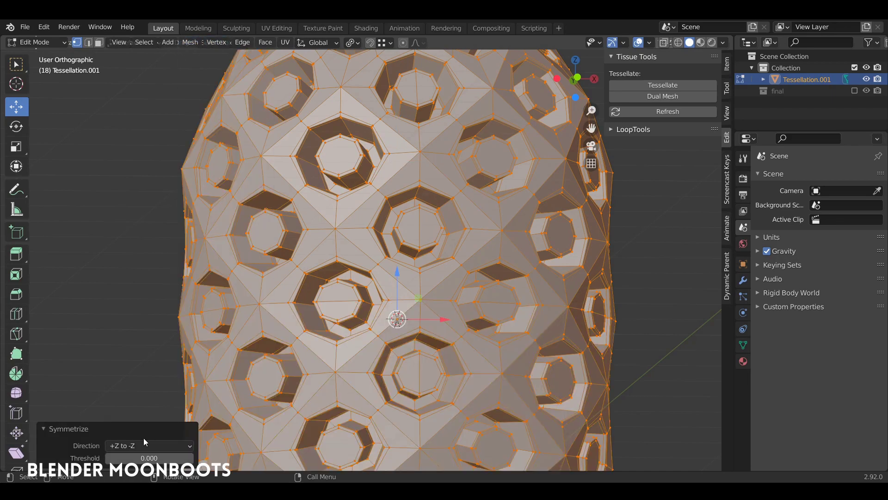
Step: Nudge a single vertex of the mirrored shell, then return to Object Mode
{"action": "key", "text": "alt+a"}
{"action": "mouse_move", "coordinate": [409, 290]}
{"action": "middle_mouse_down"}
{"action": "mouse_move", "coordinate": [461, 294]}
{"action": "mouse_move", "coordinate": [402, 194]}
{"action": "mouse_move", "coordinate": [407, 253]}
{"action": "mouse_move", "coordinate": [407, 238]}
{"action": "mouse_move", "coordinate": [454, 241]}
{"action": "mouse_move", "coordinate": [453, 254]}
{"action": "middle_mouse_up"}
{"action": "left_click", "coordinate": [451, 289]}
{"action": "key", "text": "g"}
{"action": "left_click", "coordinate": [457, 289]}
{"action": "scroll", "coordinate": [458, 291], "scroll_direction": "down", "scroll_amount": 5}
{"action": "scroll", "coordinate": [435, 259], "scroll_direction": "up", "scroll_amount": 2}
{"action": "scroll", "coordinate": [417, 236], "scroll_direction": "down", "scroll_amount": 2}
{"action": "key", "text": "Tab"}
{"action": "scroll", "coordinate": [416, 232], "scroll_direction": "up", "scroll_amount": 2}
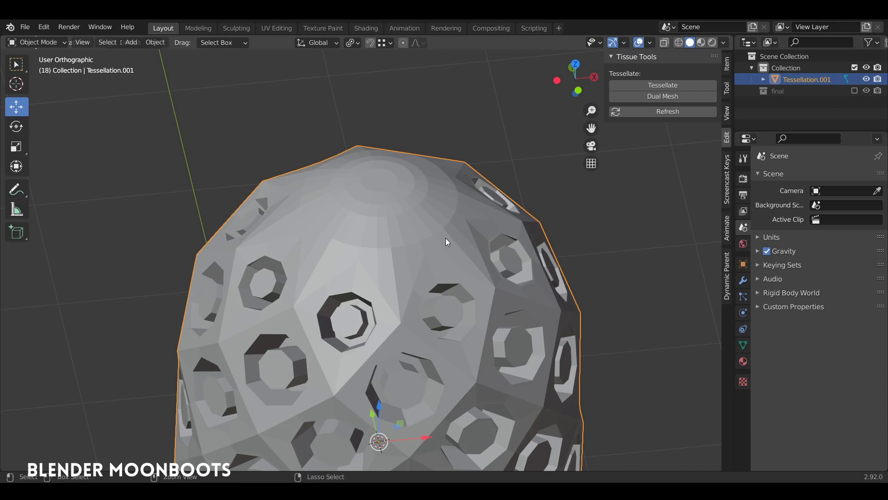
Step: Add a level 2 Subdivision Surface modifier to the shell with Ctrl+2
{"action": "key", "text": "ctrl+2"}
{"action": "middle_click_drag", "start_coordinate": [463, 250], "coordinate": [514, 228]}
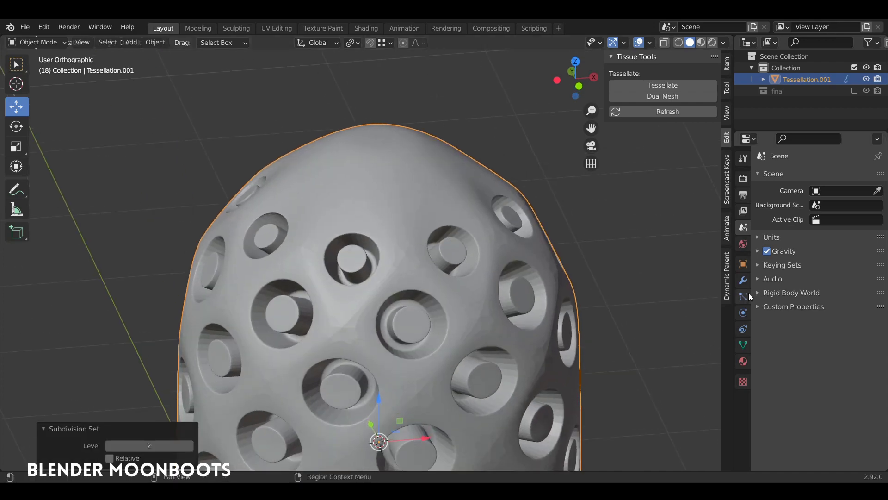
{"action": "left_click", "coordinate": [744, 280]}
{"action": "scroll", "coordinate": [479, 237], "scroll_direction": "down", "scroll_amount": 3}
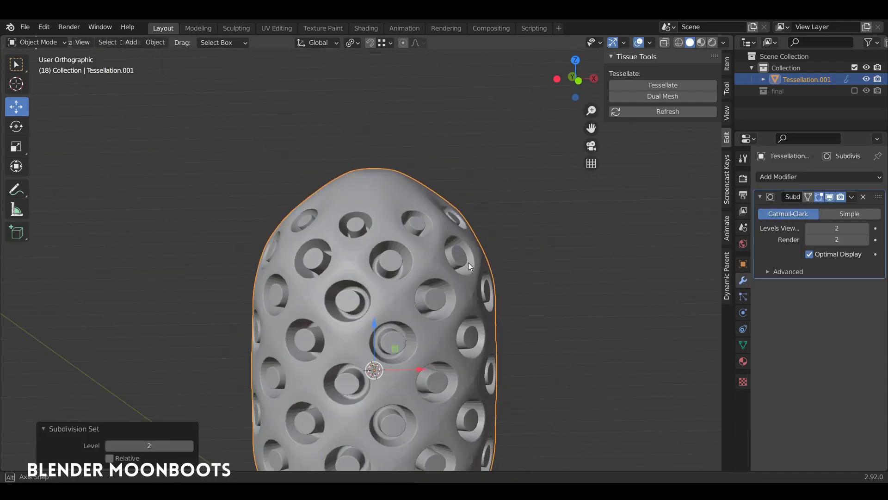
{"action": "mouse_move", "coordinate": [469, 263]}
{"action": "middle_mouse_down"}
{"action": "mouse_move", "coordinate": [471, 254]}
{"action": "mouse_move", "coordinate": [462, 291]}
{"action": "mouse_move", "coordinate": [462, 253]}
{"action": "middle_mouse_up"}
{"action": "scroll", "coordinate": [462, 252], "scroll_direction": "up", "scroll_amount": 3}
Step: Apply Shade Smooth to the shell
{"action": "right_click", "coordinate": [446, 239]}
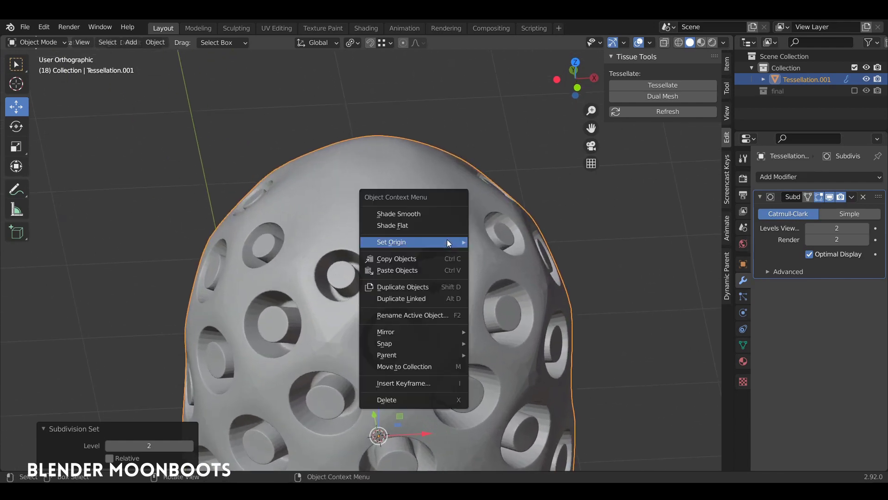
{"action": "left_click", "coordinate": [434, 217]}
{"action": "mouse_move", "coordinate": [442, 217]}
{"action": "middle_mouse_down"}
{"action": "mouse_move", "coordinate": [449, 233]}
{"action": "mouse_move", "coordinate": [451, 207]}
{"action": "mouse_move", "coordinate": [443, 266]}
{"action": "mouse_move", "coordinate": [446, 234]}
{"action": "mouse_move", "coordinate": [460, 237]}
{"action": "middle_mouse_up"}
Step: Lower the top pole along Z with proportional editing at size 0.42
{"action": "key", "text": "Tab"}
{"action": "middle_click_drag", "start_coordinate": [396, 222], "coordinate": [394, 202]}
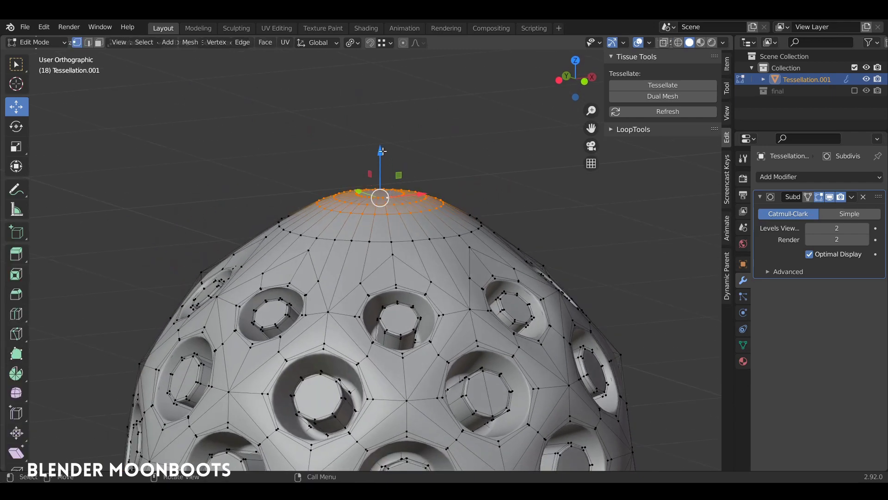
{"action": "left_click_drag", "start_coordinate": [382, 150], "coordinate": [382, 111]}
{"action": "key", "text": "ctrl+z"}
{"action": "left_click", "coordinate": [353, 43]}
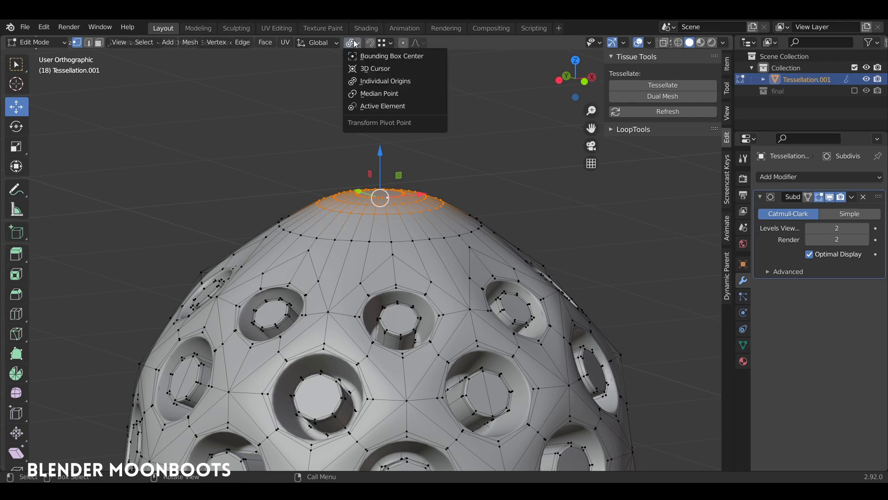
{"action": "left_click", "coordinate": [387, 94]}
{"action": "left_click_drag", "start_coordinate": [378, 149], "coordinate": [381, 166]}
{"action": "scroll", "coordinate": [380, 165], "scroll_direction": "up", "scroll_amount": 5}
{"action": "scroll", "coordinate": [380, 165], "scroll_direction": "up", "scroll_amount": 1}
{"action": "key", "text": "Tab"}
Step: Dissolve the innermost edge ring at the top in edge mode, returning to Object Mode
{"action": "mouse_move", "coordinate": [432, 223]}
{"action": "middle_mouse_down"}
{"action": "mouse_move", "coordinate": [398, 288]}
{"action": "mouse_move", "coordinate": [470, 329]}
{"action": "mouse_move", "coordinate": [447, 351]}
{"action": "mouse_move", "coordinate": [414, 208]}
{"action": "mouse_move", "coordinate": [398, 225]}
{"action": "middle_mouse_up"}
{"action": "key", "text": "Tab"}
{"action": "key", "text": "2"}
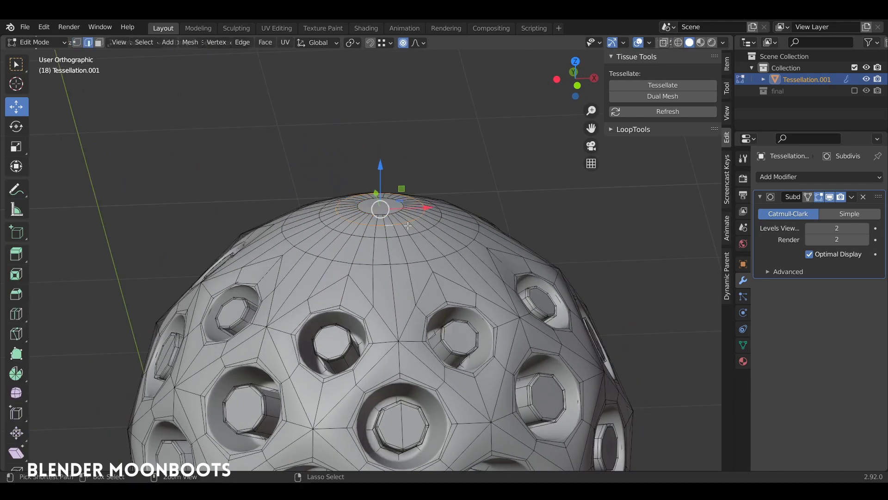
{"action": "key", "text": "ctrl+x"}
{"action": "key", "text": "Tab"}
{"action": "mouse_move", "coordinate": [445, 218]}
{"action": "middle_mouse_down"}
{"action": "mouse_move", "coordinate": [462, 260]}
{"action": "mouse_move", "coordinate": [454, 184]}
{"action": "mouse_move", "coordinate": [502, 189]}
{"action": "mouse_move", "coordinate": [458, 220]}
{"action": "mouse_move", "coordinate": [474, 214]}
{"action": "mouse_move", "coordinate": [459, 208]}
{"action": "mouse_move", "coordinate": [498, 270]}
{"action": "mouse_move", "coordinate": [440, 238]}
{"action": "middle_mouse_up"}
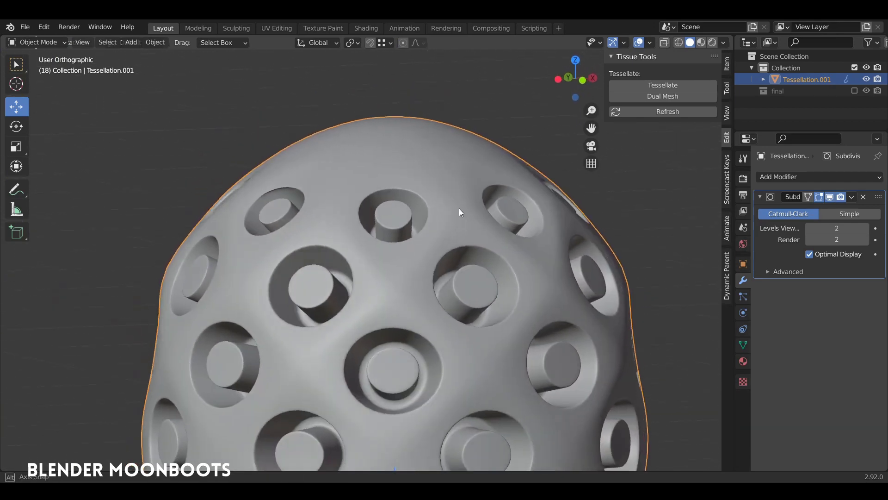
Step: Orbit around the smoothed shell and bring up the Add Modifier list
{"action": "scroll", "coordinate": [498, 271], "scroll_direction": "down", "scroll_amount": 3}
{"action": "scroll", "coordinate": [441, 201], "scroll_direction": "up", "scroll_amount": 4}
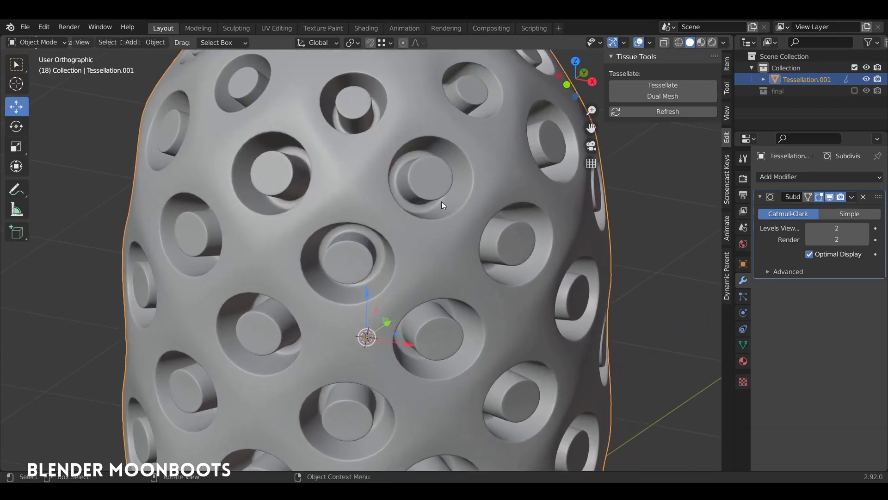
{"action": "middle_click_drag", "start_coordinate": [404, 201], "coordinate": [384, 273]}
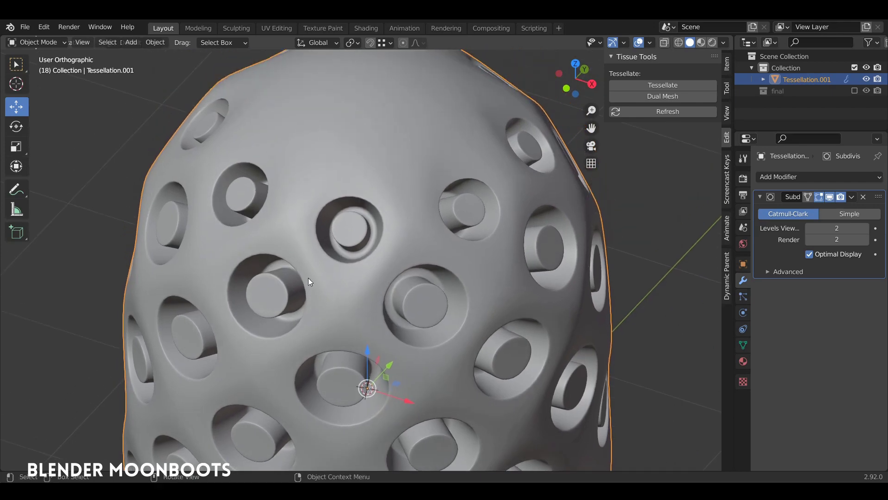
{"action": "middle_click_drag", "start_coordinate": [336, 307], "coordinate": [304, 271]}
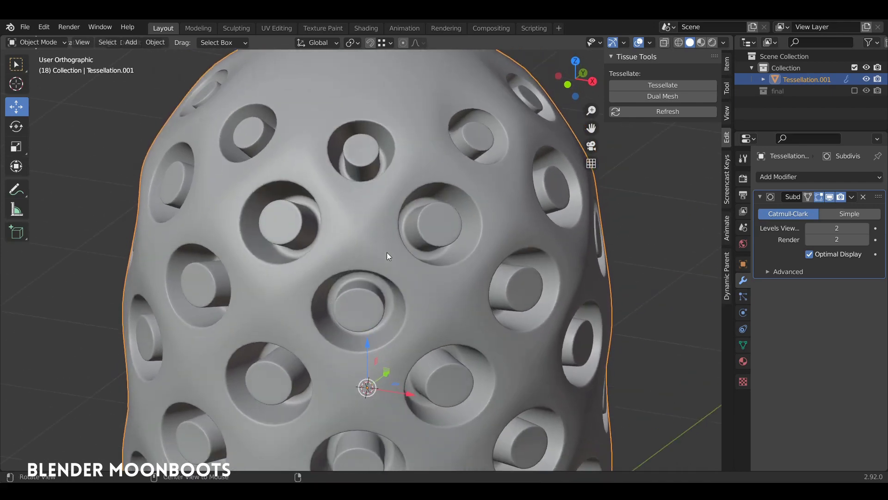
{"action": "scroll", "coordinate": [387, 251], "scroll_direction": "down", "scroll_amount": 3}
{"action": "mouse_move", "coordinate": [428, 300]}
{"action": "middle_mouse_down", "text": "shift"}
{"action": "mouse_move", "coordinate": [390, 273]}
{"action": "mouse_move", "coordinate": [424, 277]}
{"action": "middle_mouse_up", "text": "shift"}
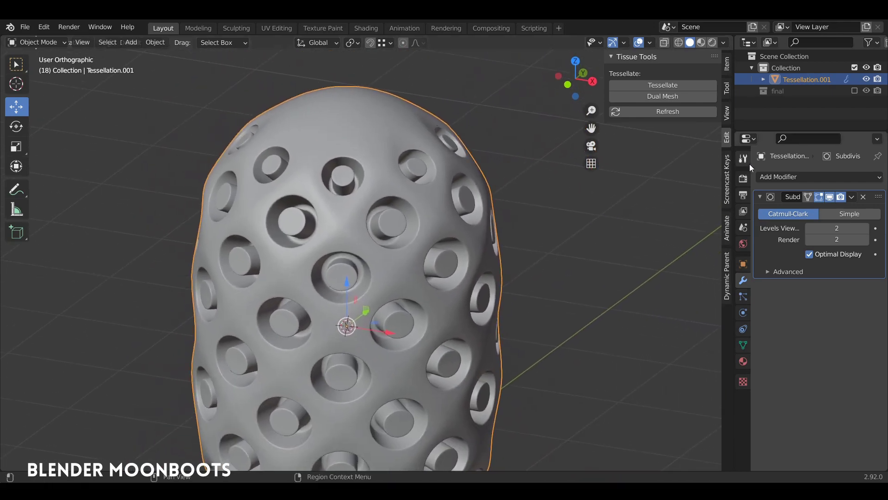
{"action": "left_click", "coordinate": [786, 177]}
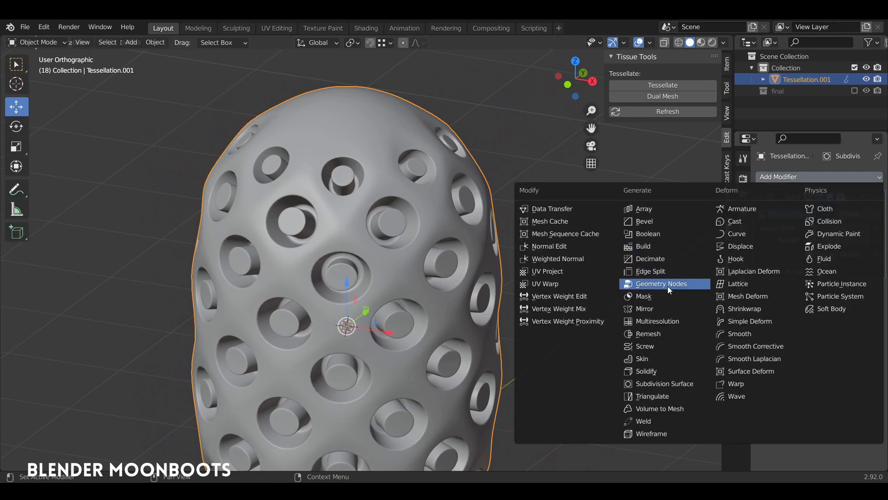
Step: Add a Smooth modifier above Subdivision Surface and set its factor to 0.686
{"action": "left_click", "coordinate": [750, 334]}
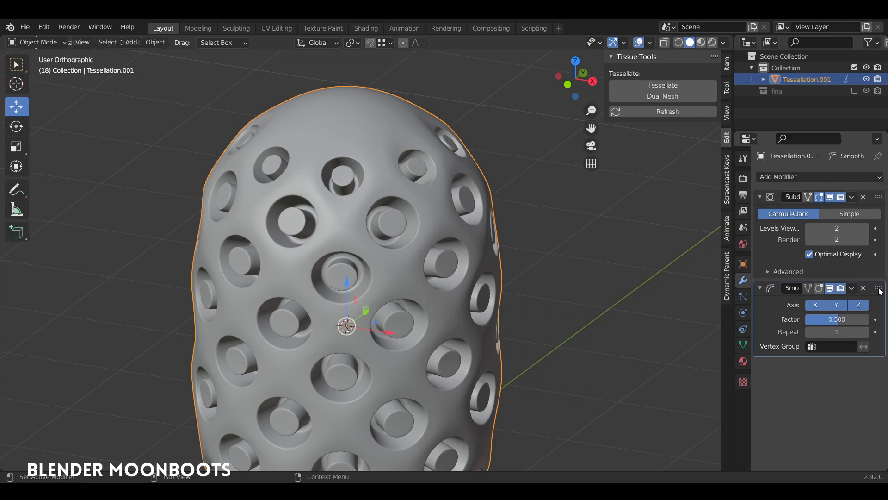
{"action": "left_click_drag", "start_coordinate": [880, 290], "coordinate": [879, 197]}
{"action": "mouse_move", "coordinate": [593, 237]}
{"action": "middle_mouse_down"}
{"action": "mouse_move", "coordinate": [533, 242]}
{"action": "mouse_move", "coordinate": [541, 243]}
{"action": "middle_mouse_up"}
{"action": "mouse_move", "coordinate": [830, 226]}
{"action": "left_mouse_down"}
{"action": "mouse_move", "coordinate": [820, 228]}
{"action": "mouse_move", "coordinate": [828, 229]}
{"action": "left_mouse_up"}
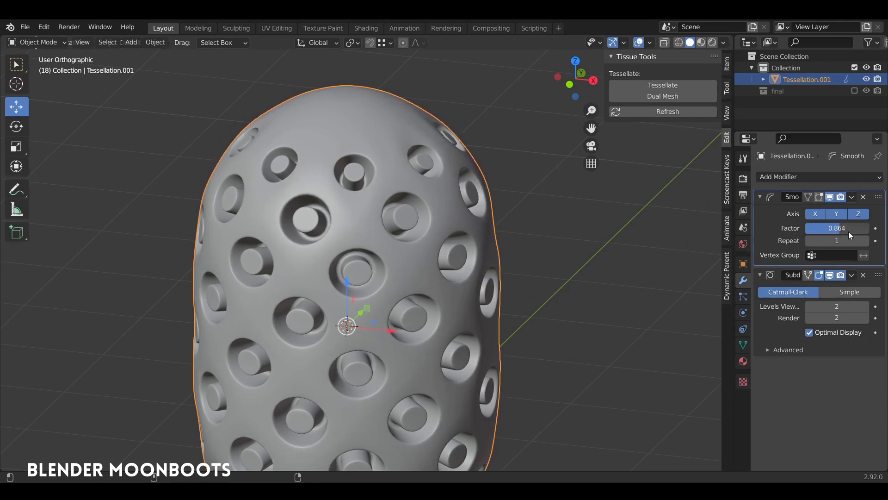
{"action": "left_click_drag", "start_coordinate": [842, 232], "coordinate": [835, 227]}
{"action": "mouse_move", "coordinate": [434, 236]}
{"action": "middle_mouse_down"}
{"action": "mouse_move", "coordinate": [454, 244]}
{"action": "mouse_move", "coordinate": [592, 225]}
{"action": "middle_mouse_up"}
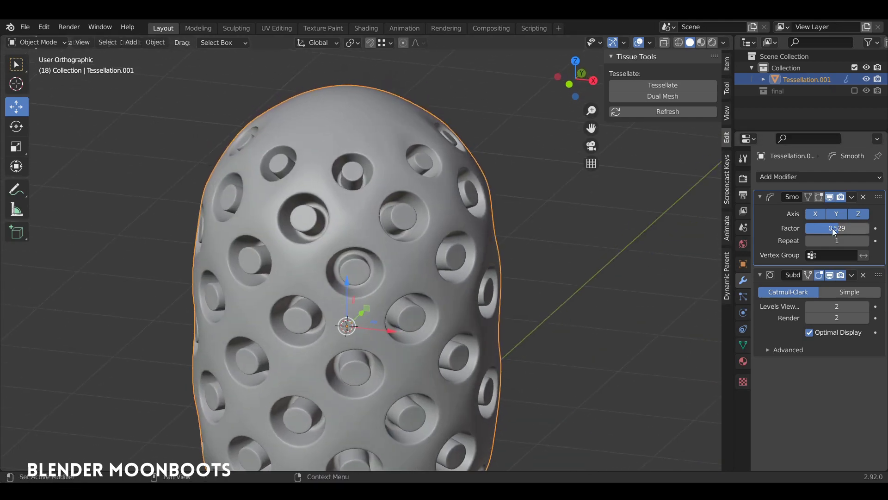
{"action": "left_click_drag", "start_coordinate": [839, 231], "coordinate": [847, 229]}
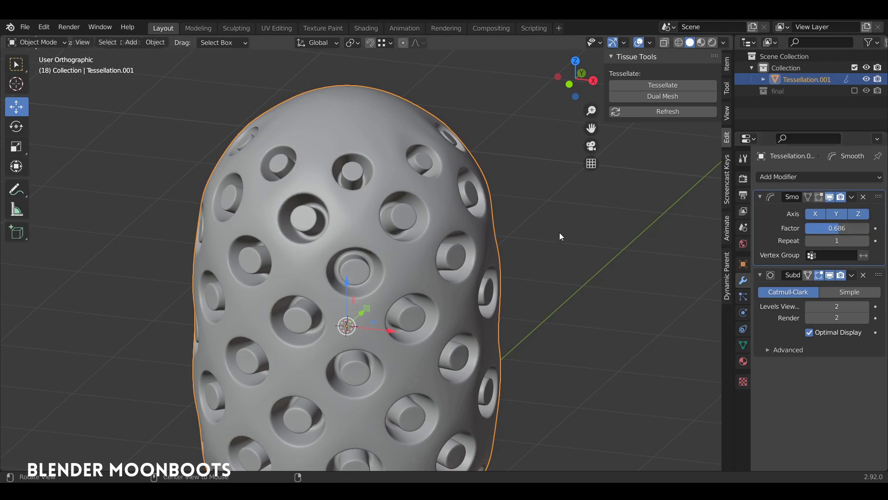
{"action": "scroll", "coordinate": [466, 300], "scroll_direction": "down", "scroll_amount": 3}
Step: Duplicate the shell and place the copy, Tessellation.002, beside it along X
{"action": "key", "text": "shift+d"}
{"action": "key", "text": "x"}
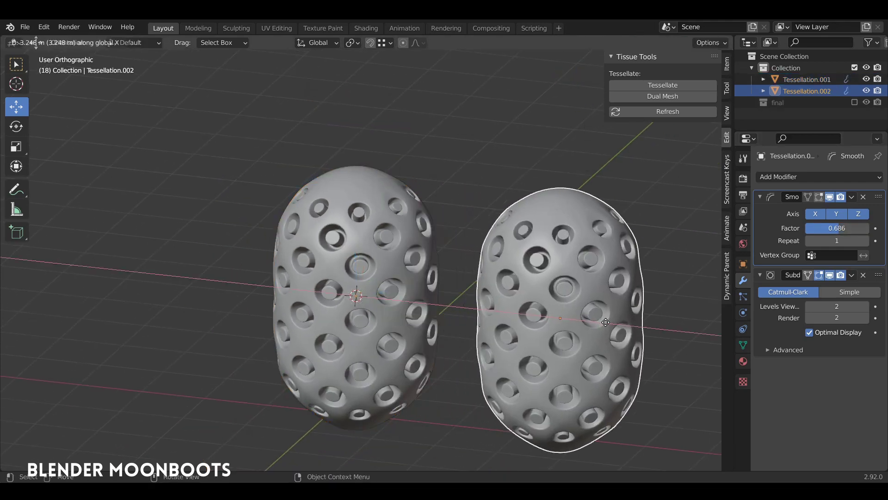
{"action": "left_click", "coordinate": [385, 248]}
{"action": "scroll", "coordinate": [407, 245], "scroll_direction": "up", "scroll_amount": 2}
{"action": "scroll", "coordinate": [431, 217], "scroll_direction": "up", "scroll_amount": 4}
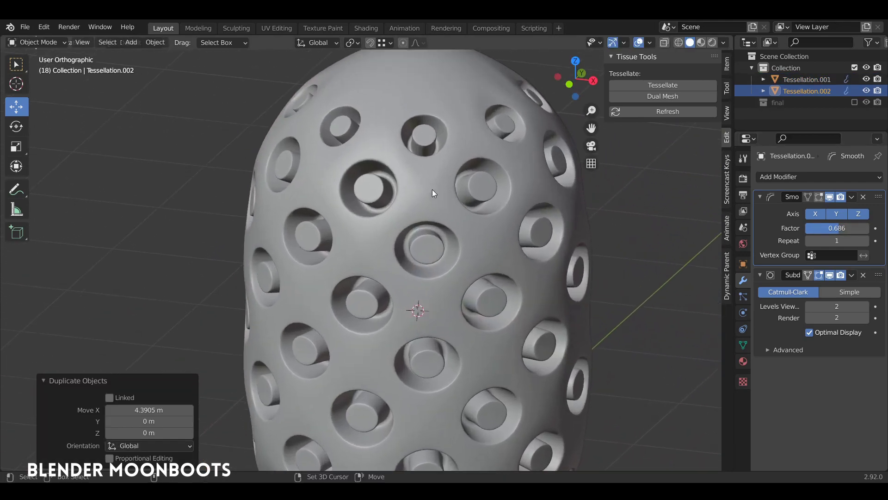
Step: Apply the Smooth modifier on the original Tessellation.001
{"action": "left_click", "coordinate": [432, 190]}
{"action": "left_click", "coordinate": [852, 197]}
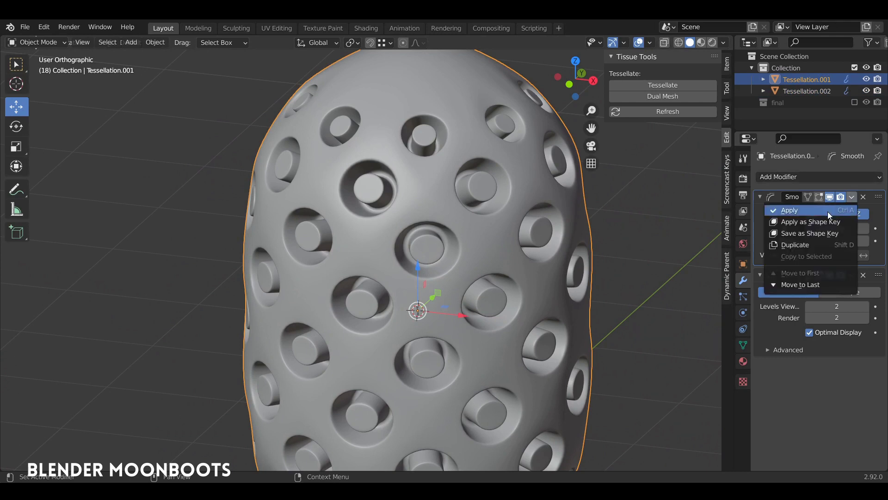
{"action": "left_click", "coordinate": [827, 211]}
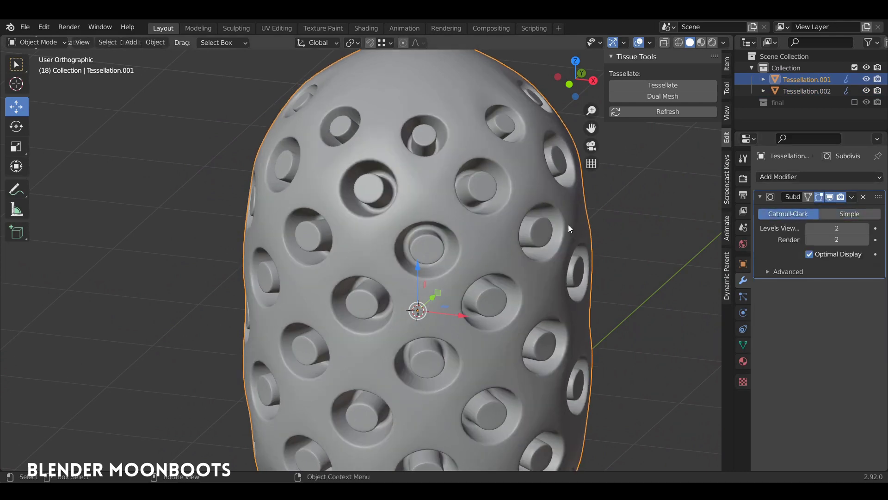
{"action": "scroll", "coordinate": [515, 229], "scroll_direction": "down", "scroll_amount": 2}
{"action": "mouse_move", "coordinate": [516, 229]}
{"action": "middle_mouse_down"}
{"action": "mouse_move", "coordinate": [501, 245]}
{"action": "mouse_move", "coordinate": [545, 259]}
{"action": "middle_mouse_up"}
Step: Add an unslid loop cut near the top of the shell
{"action": "key", "text": "Tab"}
{"action": "scroll", "coordinate": [371, 278], "scroll_direction": "up", "scroll_amount": 3}
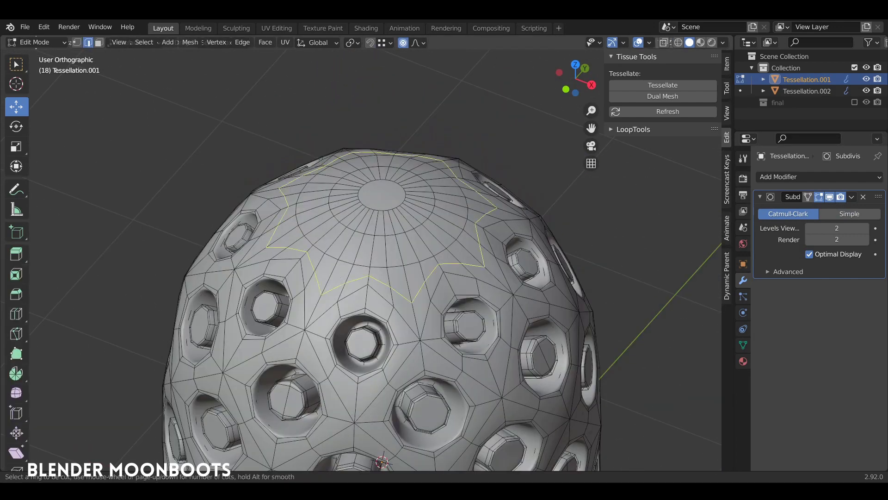
{"action": "key", "text": "ctrl+r"}
{"action": "left_click", "coordinate": [363, 257]}
{"action": "right_click", "coordinate": [363, 256]}
{"action": "key", "text": "Tab"}
{"action": "mouse_move", "coordinate": [420, 246]}
{"action": "middle_mouse_down"}
{"action": "mouse_move", "coordinate": [439, 227]}
{"action": "mouse_move", "coordinate": [454, 234]}
{"action": "mouse_move", "coordinate": [460, 217]}
{"action": "mouse_move", "coordinate": [444, 235]}
{"action": "middle_mouse_up"}
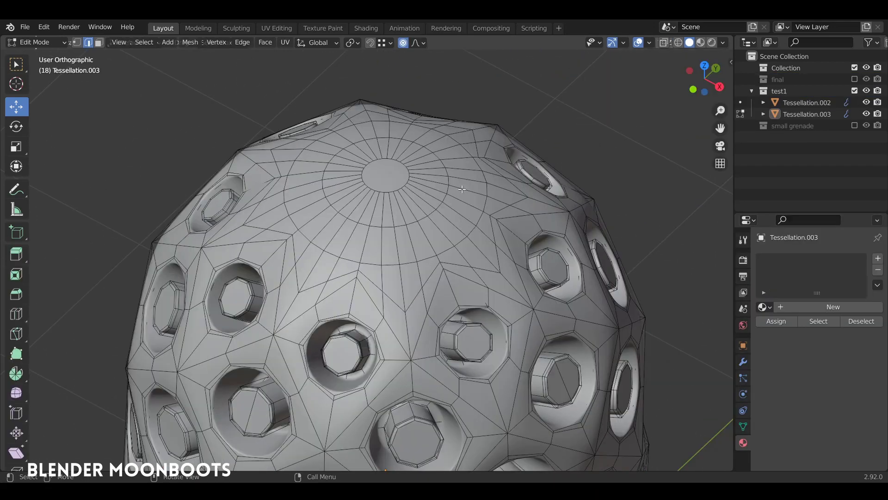
Step: Select the top vertex loop, grow then shrink the selection, and apply Smooth Vertices
{"action": "key", "text": "1"}
{"action": "left_click", "coordinate": [392, 296], "text": "alt"}
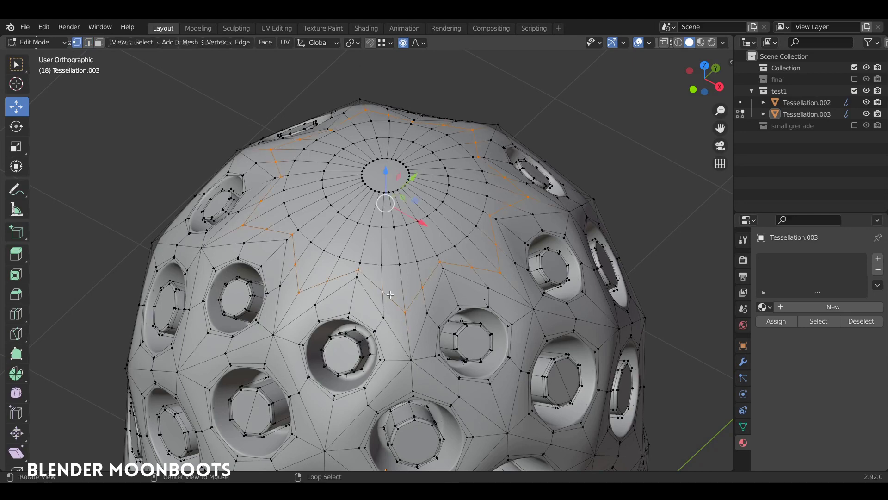
{"action": "key", "text": "ctrl+KP_Add"}
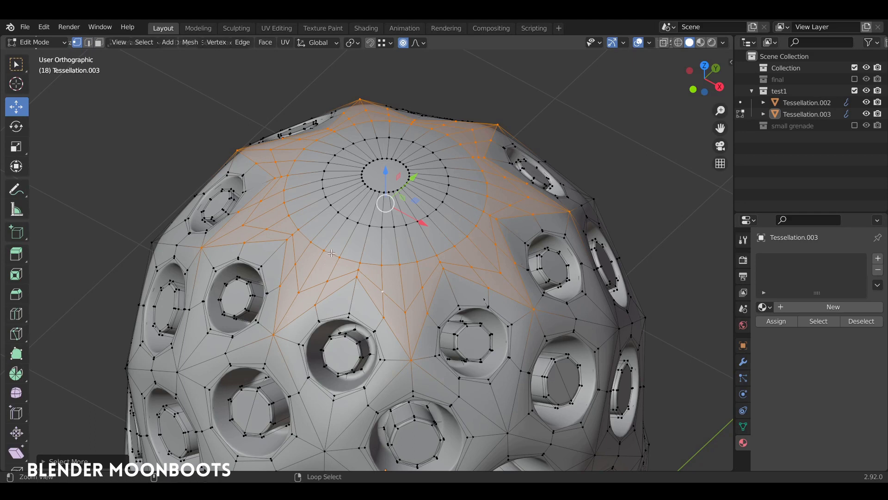
{"action": "key", "text": "ctrl+KP_Subtract"}
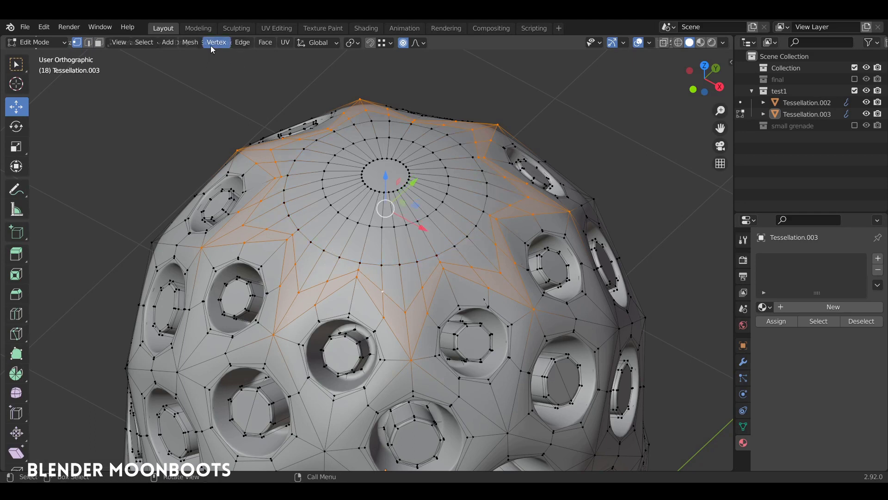
{"action": "left_click", "coordinate": [222, 41]}
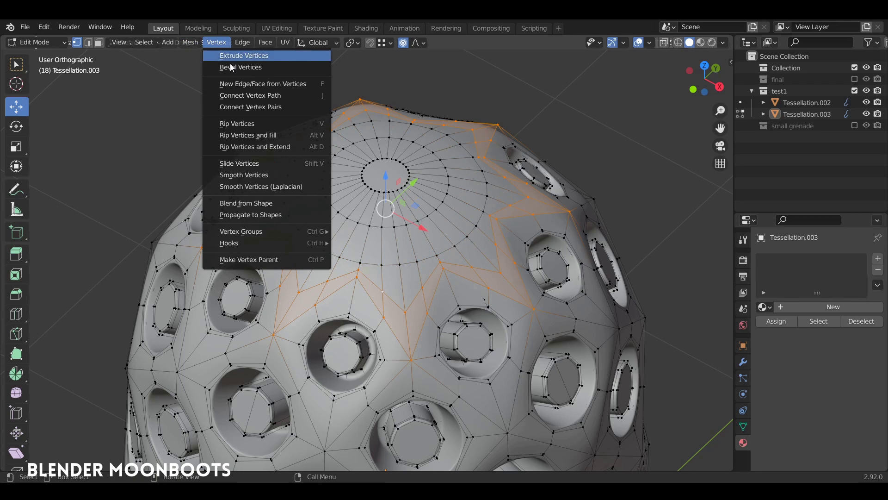
{"action": "left_click", "coordinate": [293, 175]}
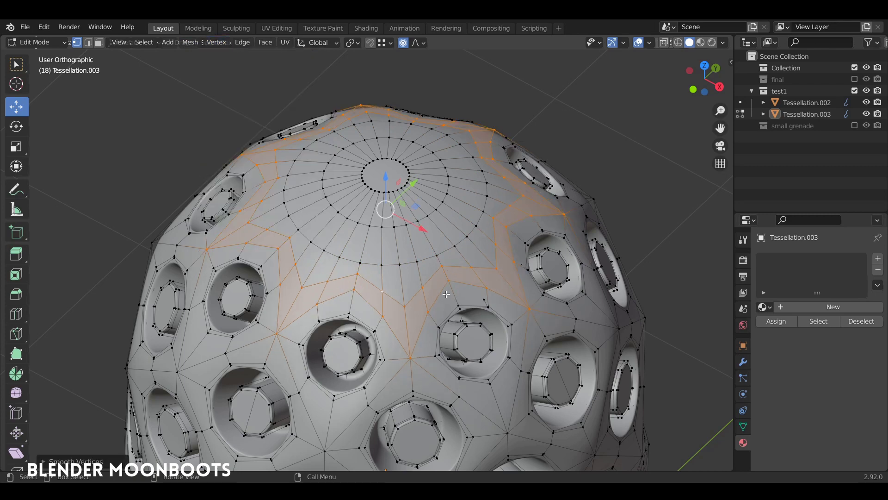
{"action": "key", "text": "Tab"}
{"action": "middle_click_drag", "start_coordinate": [483, 248], "coordinate": [459, 265]}
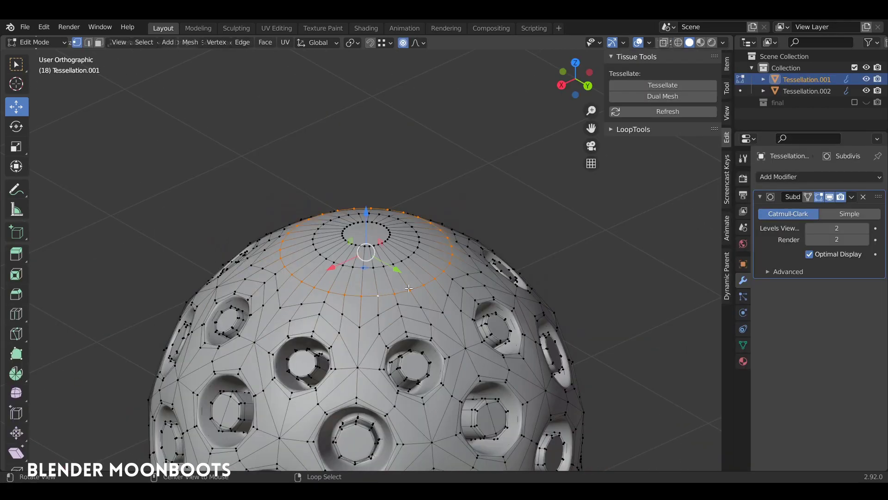
Step: Confirm the 0.018 m top ring bevel and extrude it -0.0926 m along normals
{"action": "left_click", "coordinate": [445, 296]}
{"action": "middle_click_drag", "start_coordinate": [446, 295], "coordinate": [419, 255]}
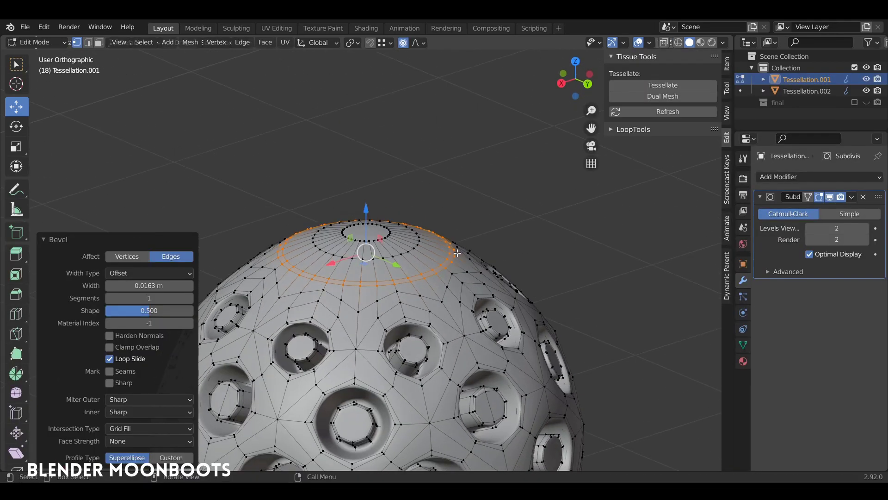
{"action": "key", "text": "e"}
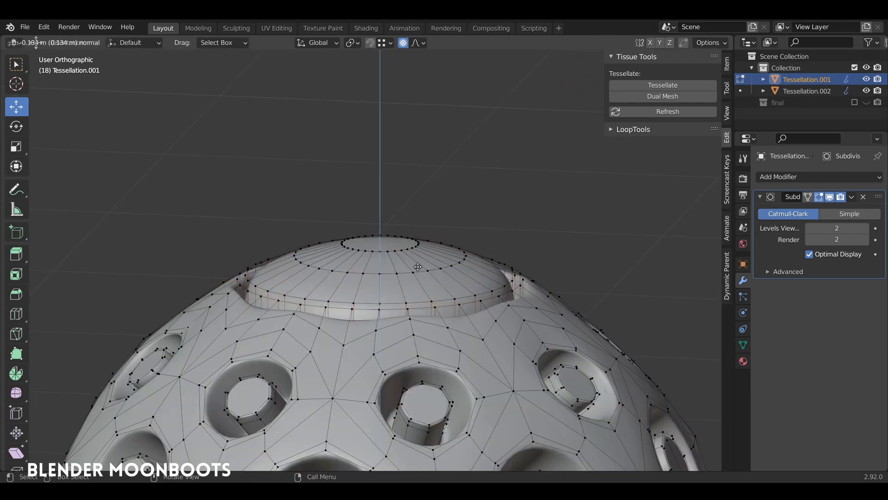
{"action": "left_click", "coordinate": [419, 249]}
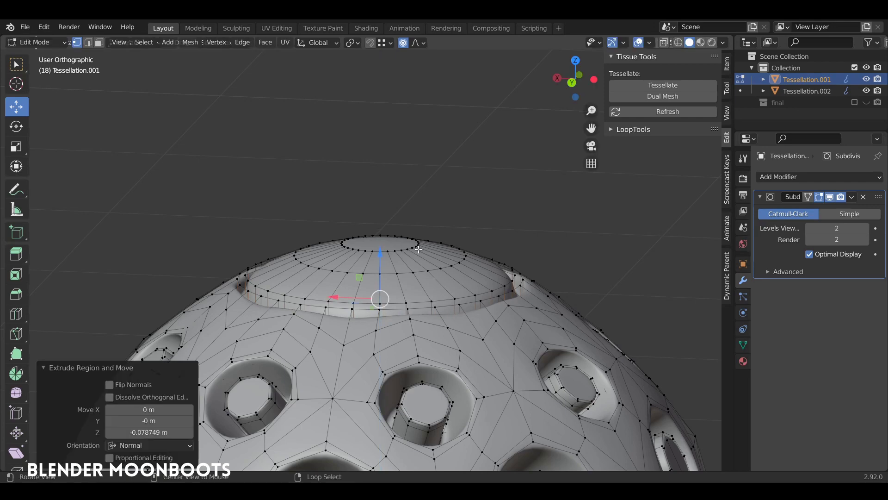
{"action": "middle_click_drag", "start_coordinate": [419, 248], "coordinate": [353, 291]}
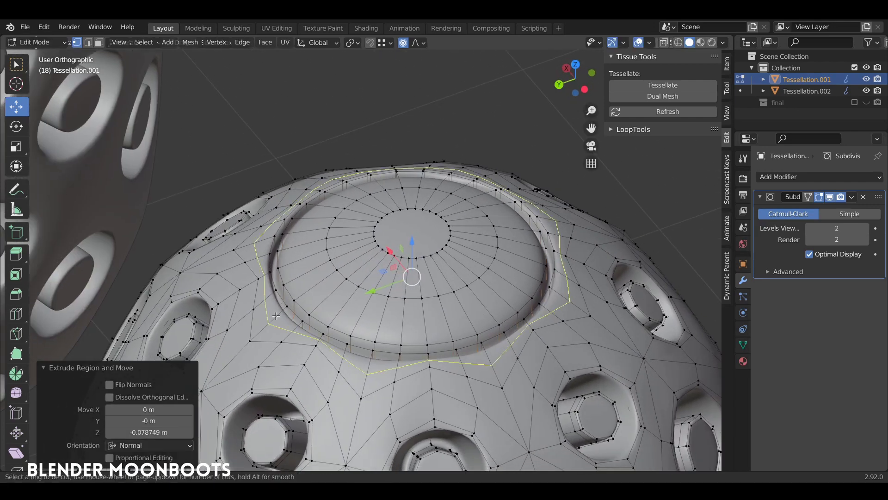
Step: Add two loop cuts around the cap rim and select the cap's inner ring
{"action": "left_click", "coordinate": [276, 316]}
{"action": "left_click", "coordinate": [294, 303]}
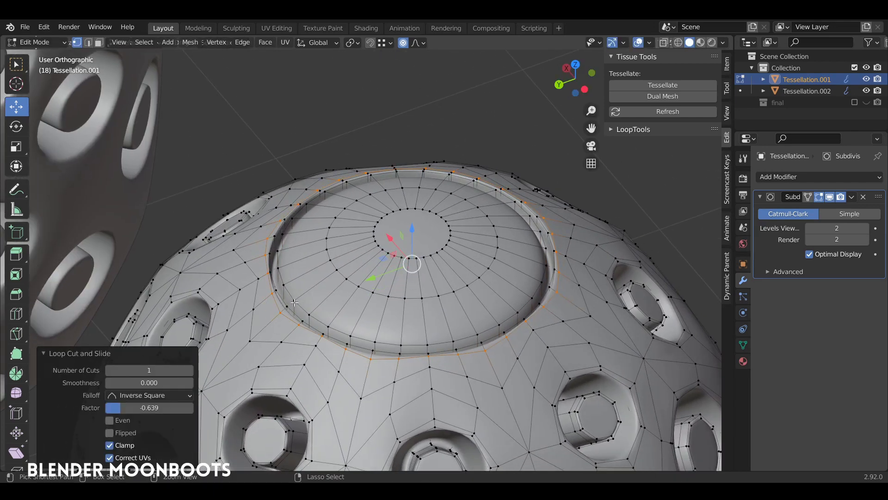
{"action": "left_click", "coordinate": [300, 290]}
{"action": "left_click", "coordinate": [285, 300]}
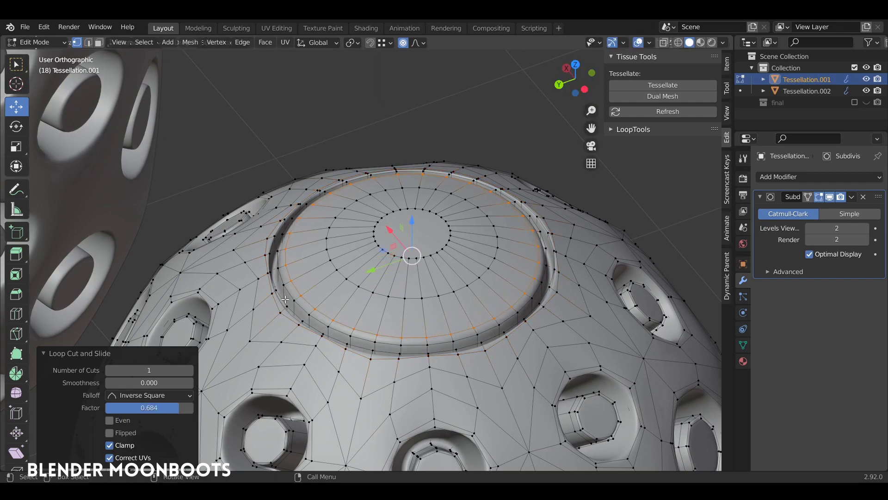
{"action": "left_click", "coordinate": [380, 284], "text": "alt"}
Step: Bevel the inner cap ring and move it along Z to form a second step
{"action": "key", "text": "ctrl+b"}
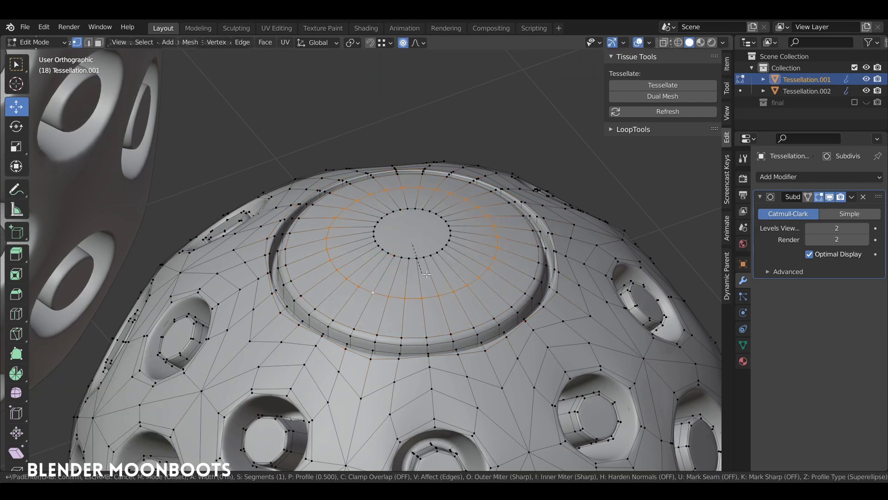
{"action": "left_click", "coordinate": [428, 276]}
{"action": "middle_click_drag", "start_coordinate": [428, 277], "coordinate": [444, 260]}
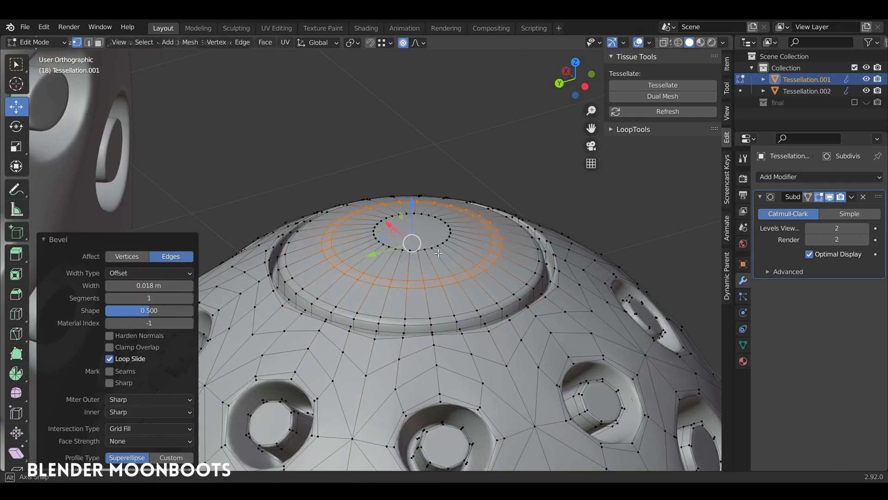
{"action": "key", "text": "g"}
{"action": "key", "text": "z"}
{"action": "key", "text": "z"}
{"action": "left_click", "coordinate": [444, 265]}
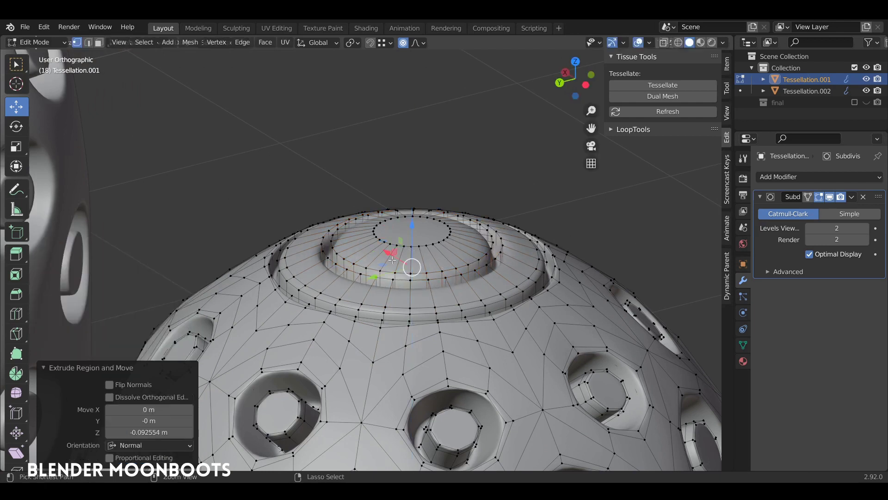
Step: Add a loop cut sharpening the inner step, then check the stepped cap outside Edit Mode
{"action": "left_click", "coordinate": [381, 262]}
{"action": "left_click", "coordinate": [339, 275]}
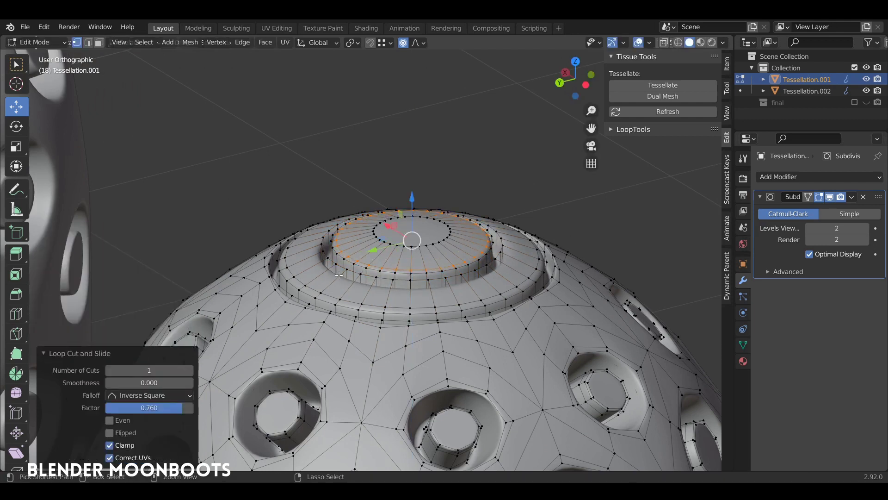
{"action": "key", "text": "Tab"}
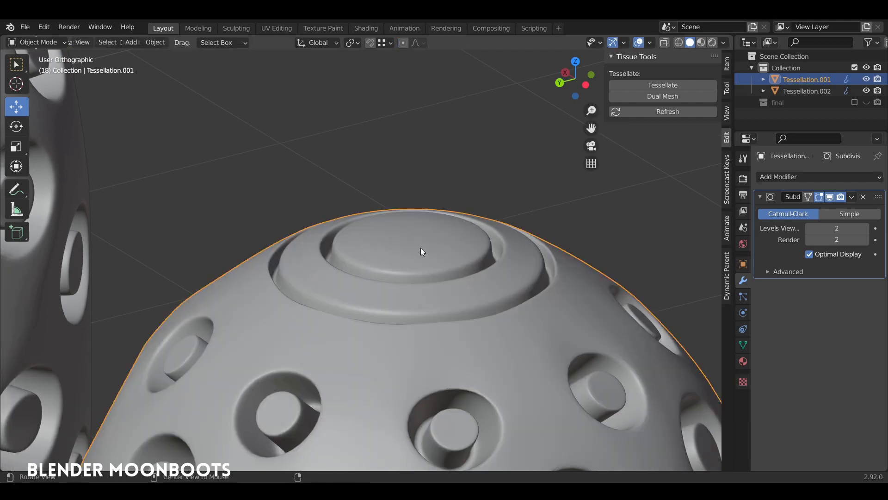
{"action": "scroll", "coordinate": [424, 313], "scroll_direction": "down", "scroll_amount": 4}
{"action": "mouse_move", "coordinate": [423, 313]}
{"action": "middle_mouse_down", "text": "shift"}
{"action": "mouse_move", "coordinate": [441, 257]}
{"action": "mouse_move", "coordinate": [398, 175]}
{"action": "middle_mouse_up", "text": "shift"}
{"action": "key", "text": "Tab"}
Step: Symmetrize the whole mesh from +Z to -Z so the stepped cap repeats on the bottom, then return to Object Mode
{"action": "key", "text": "a"}
{"action": "left_click", "coordinate": [190, 42]}
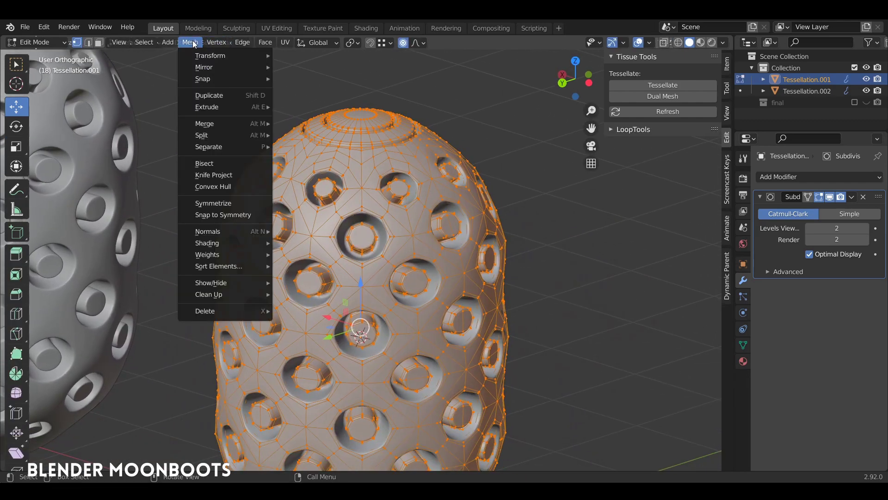
{"action": "left_click", "coordinate": [234, 203]}
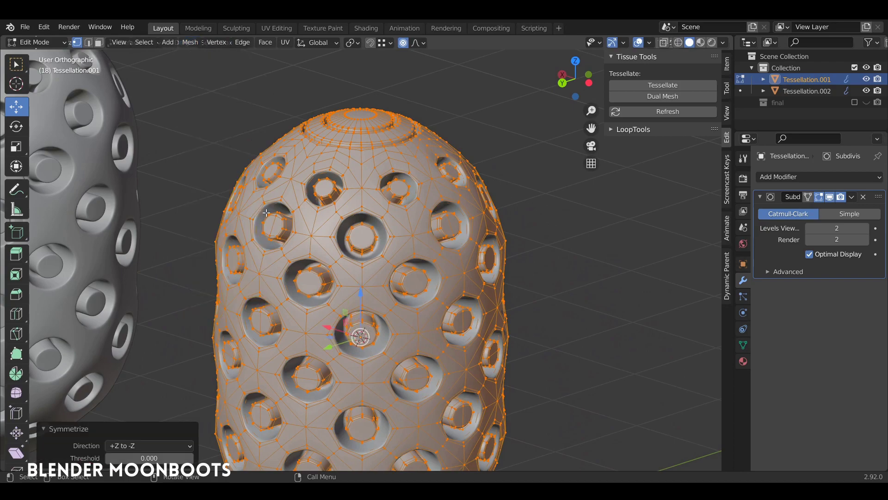
{"action": "mouse_move", "coordinate": [307, 352]}
{"action": "middle_mouse_down"}
{"action": "mouse_move", "coordinate": [290, 217]}
{"action": "mouse_move", "coordinate": [470, 253]}
{"action": "mouse_move", "coordinate": [556, 246]}
{"action": "mouse_move", "coordinate": [565, 235]}
{"action": "mouse_move", "coordinate": [515, 223]}
{"action": "mouse_move", "coordinate": [523, 254]}
{"action": "mouse_move", "coordinate": [542, 248]}
{"action": "middle_mouse_up"}
{"action": "key", "text": "Tab"}
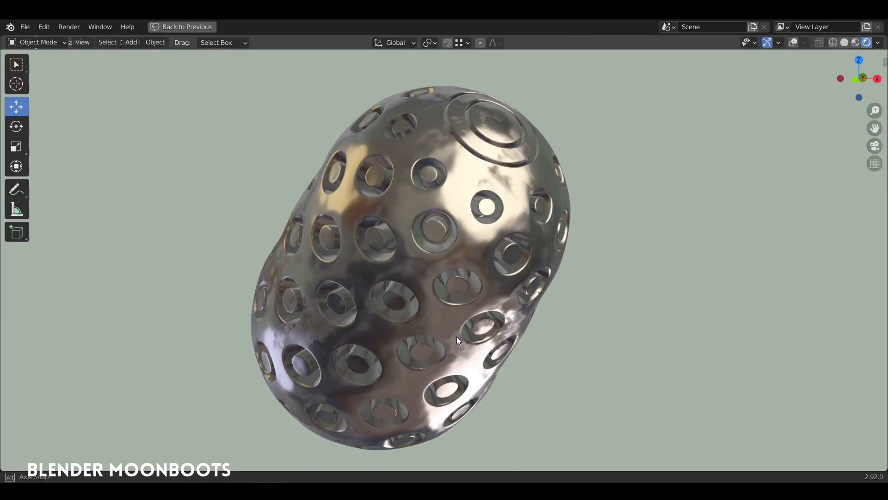